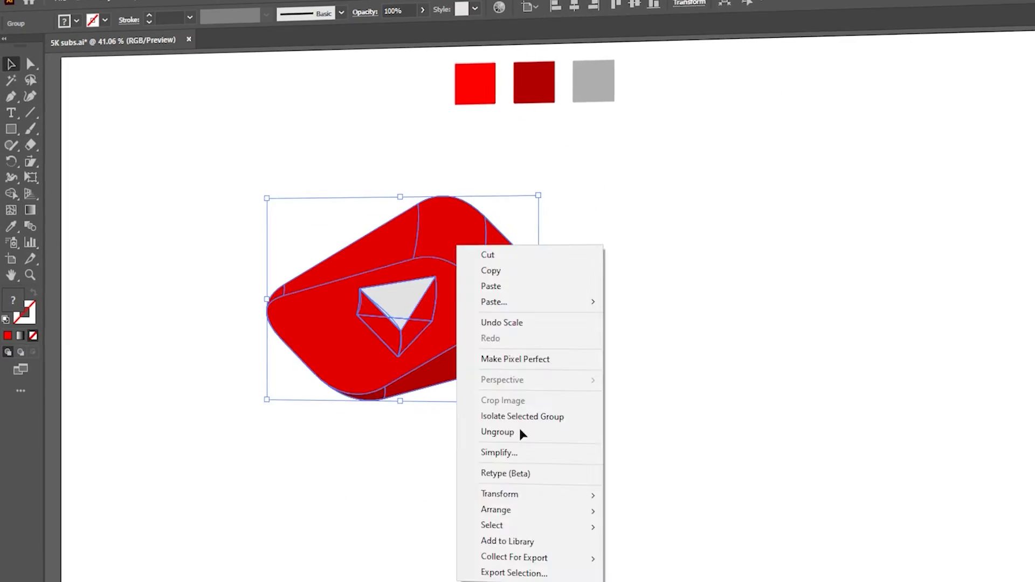
left_click(522, 432)
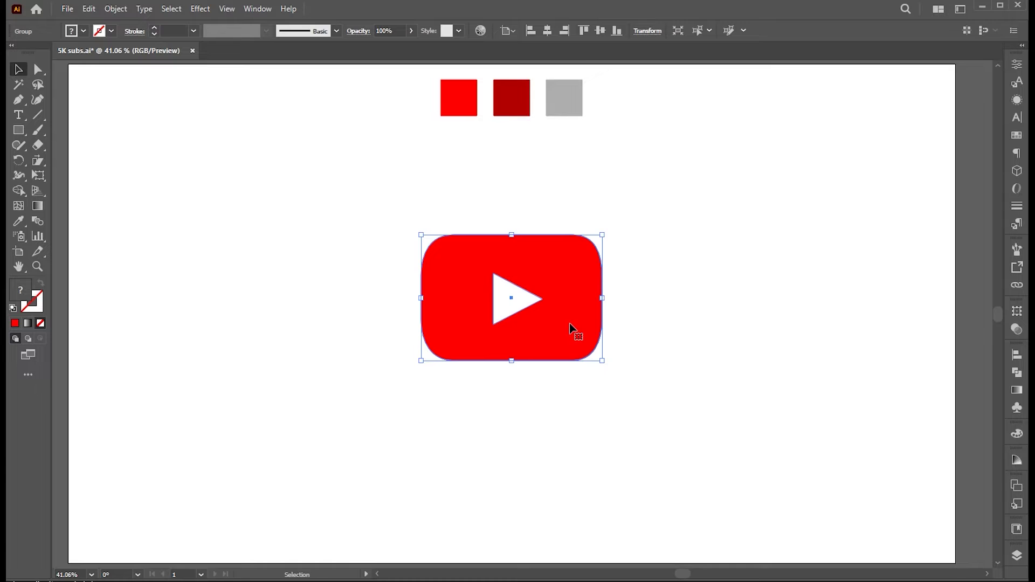
Start a classic 3D Revolve on the flat play-button logo with X, Y and Z rotations of 38°, -20° and 30°.
left_click(200, 9)
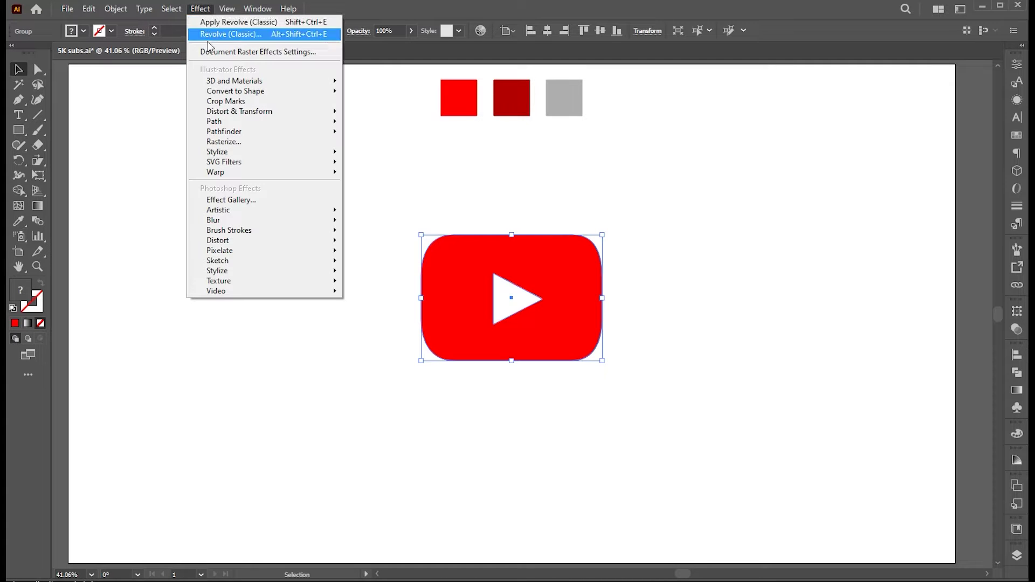
mouse_move(214, 82)
mouse_move(384, 151)
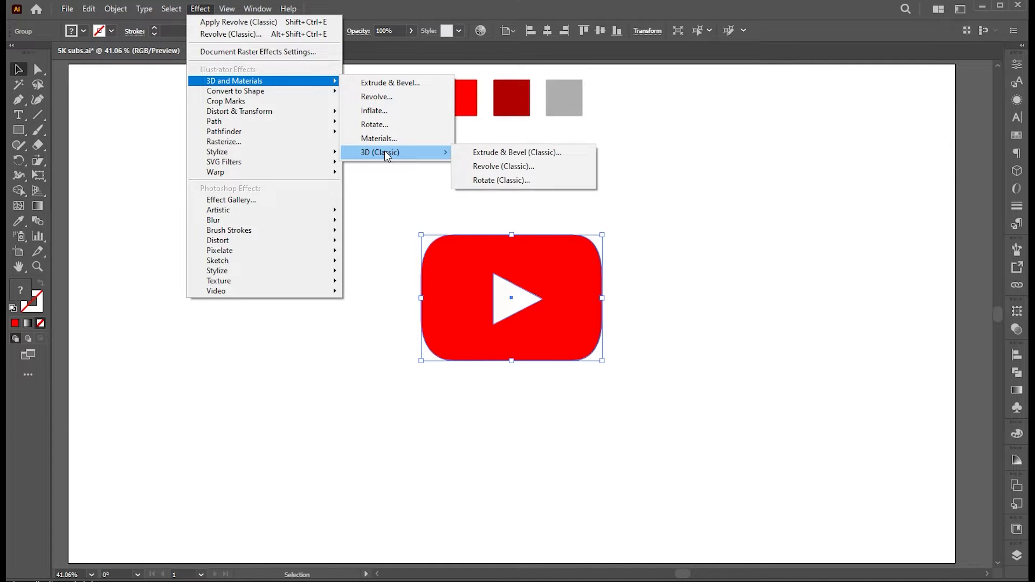
left_click(503, 168)
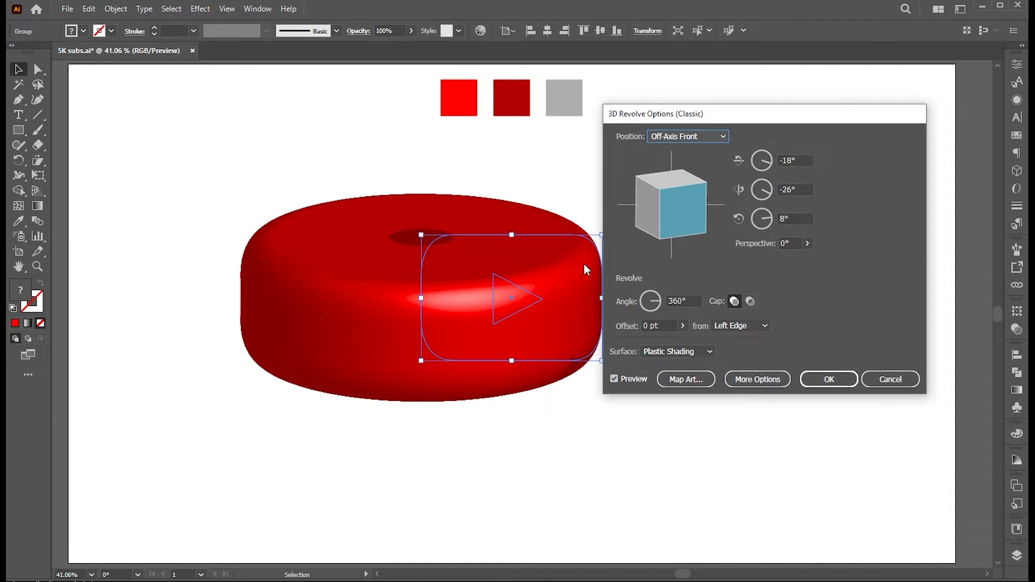
left_click(799, 161)
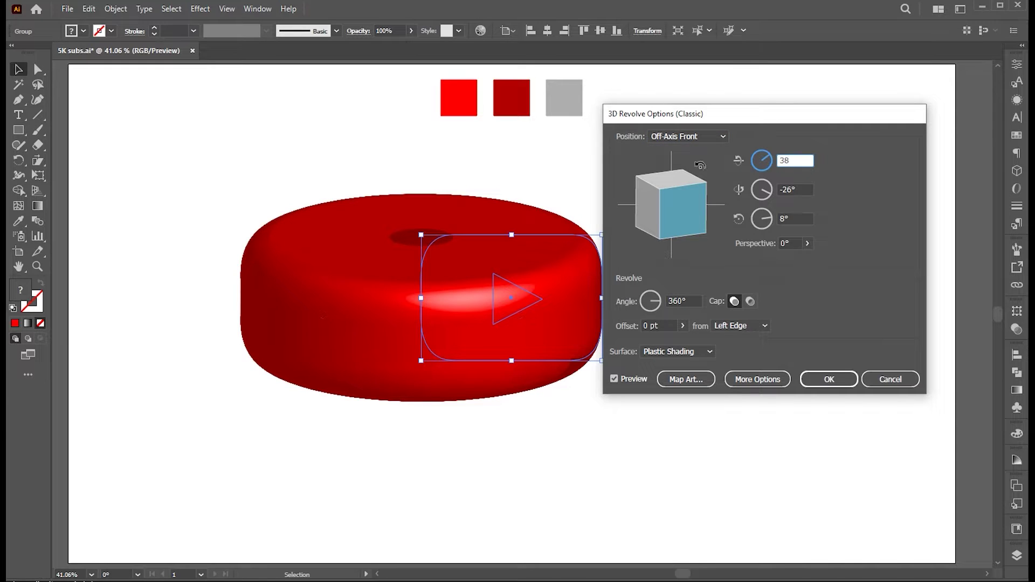
type("38")
left_click(782, 190)
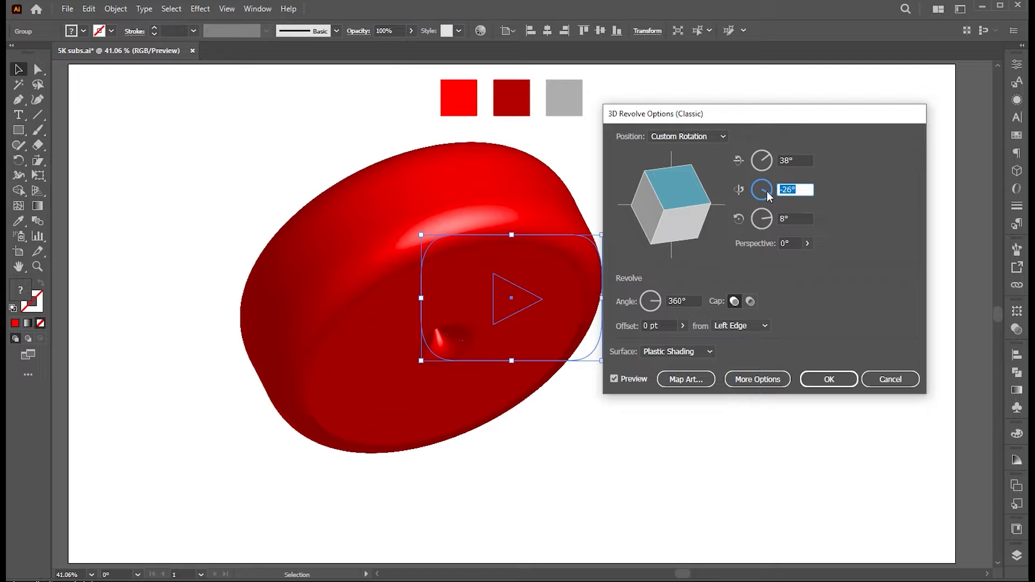
type("-20")
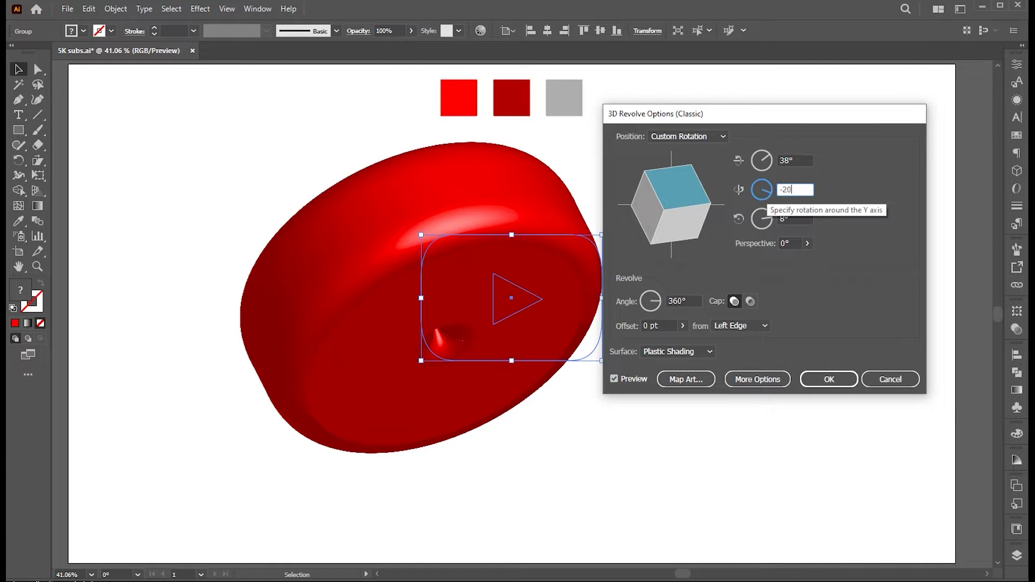
left_click(787, 219)
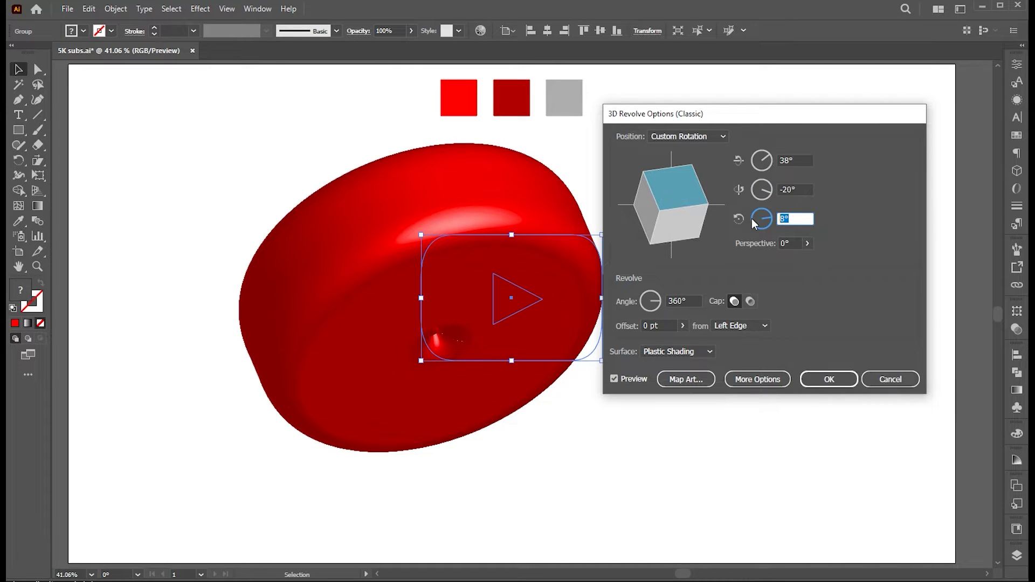
type("30")
Set the revolve angle to 20° and apply the 3D effect with the preview turned off.
left_click(674, 301)
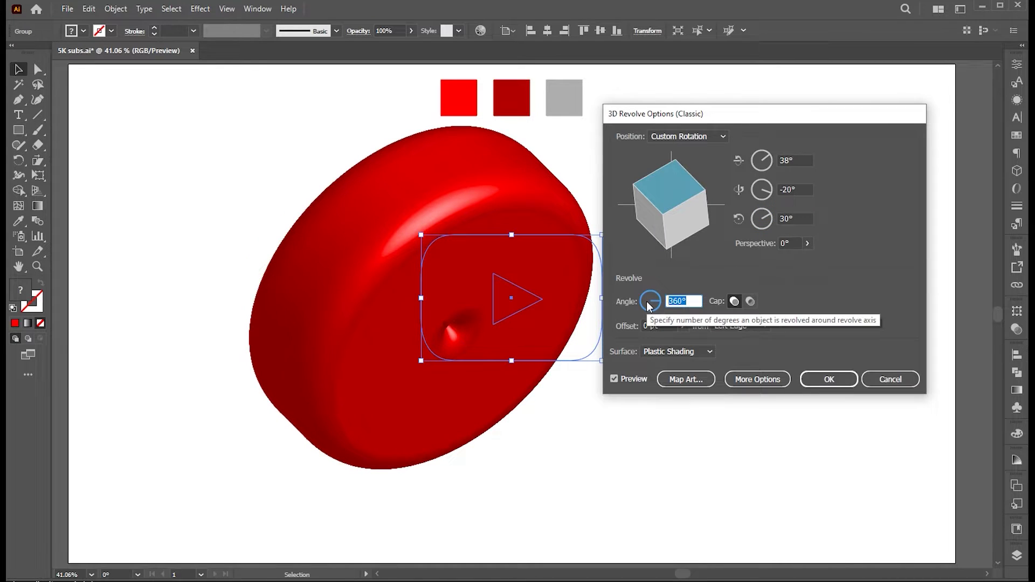
type("20")
left_click(620, 378)
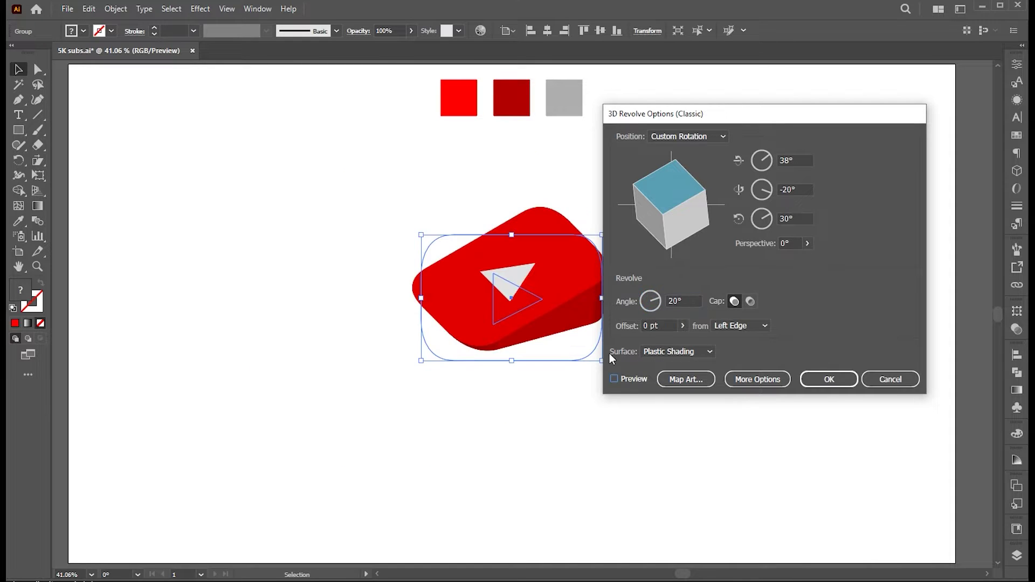
left_click_drag(736, 113, 768, 104)
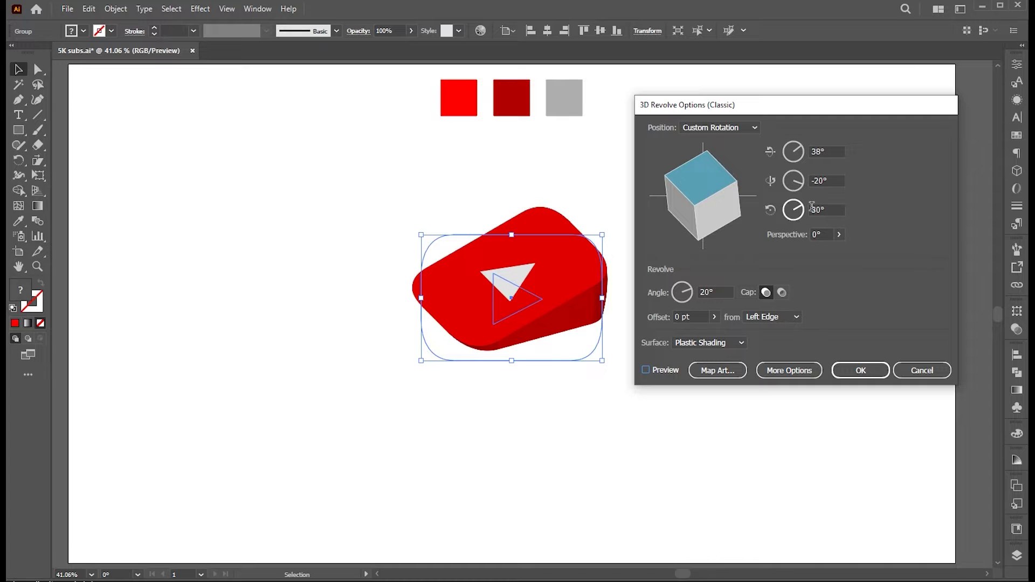
left_click(861, 372)
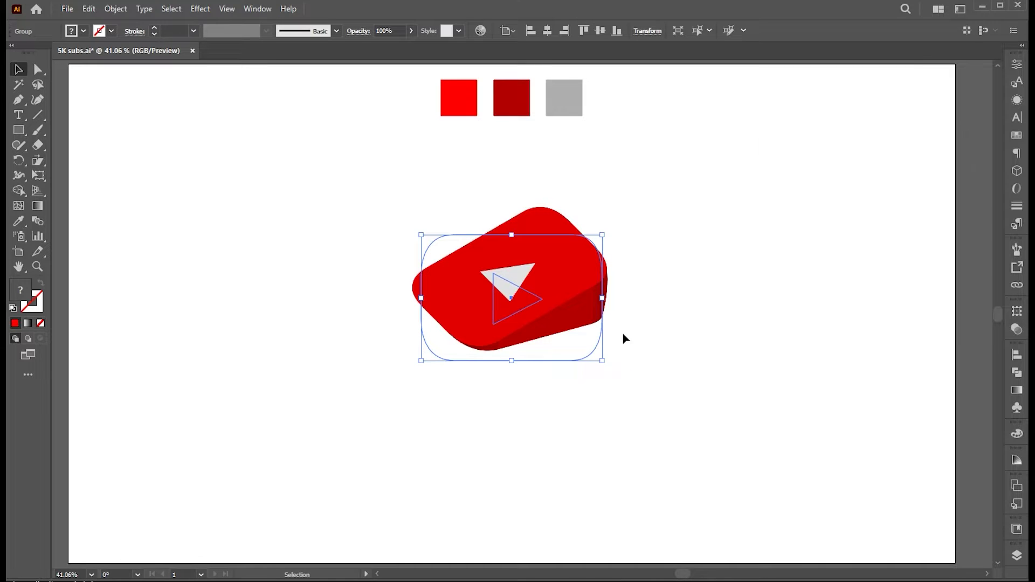
Expand the revolved logo's appearance and place it, slightly enlarged, in the left half of the artboard.
left_click(116, 9)
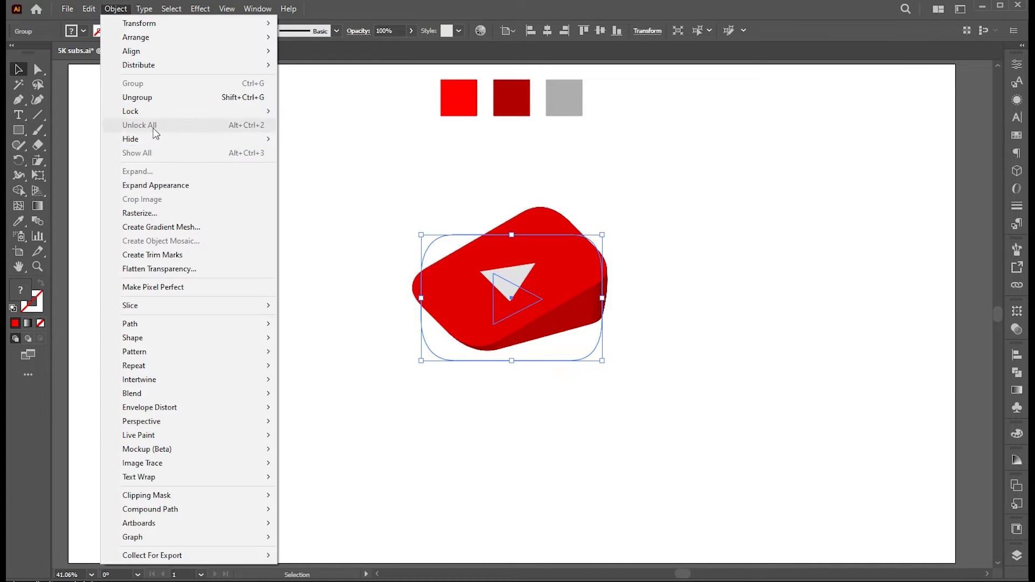
left_click(158, 186)
left_click_drag(517, 273, 392, 255)
left_click_drag(490, 289, 517, 289)
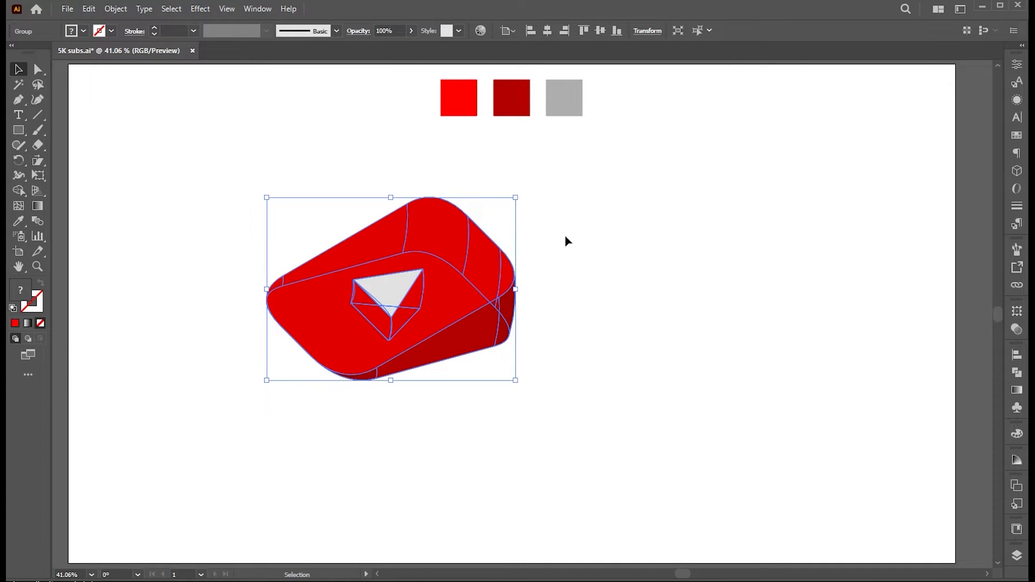
Ungroup the expanded 3D logo.
right_click(443, 242)
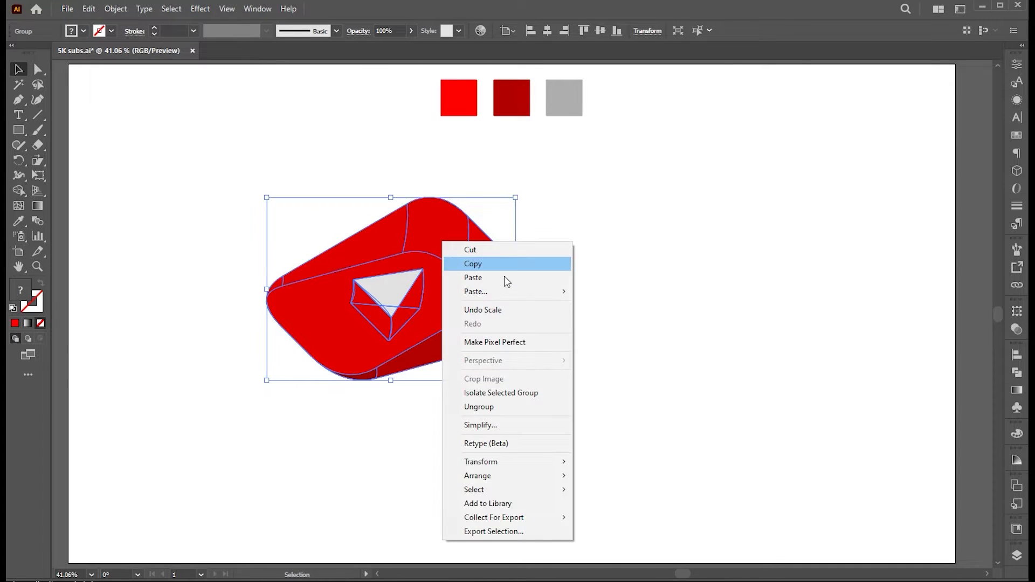
left_click(501, 408)
left_click(500, 408)
left_click(457, 252)
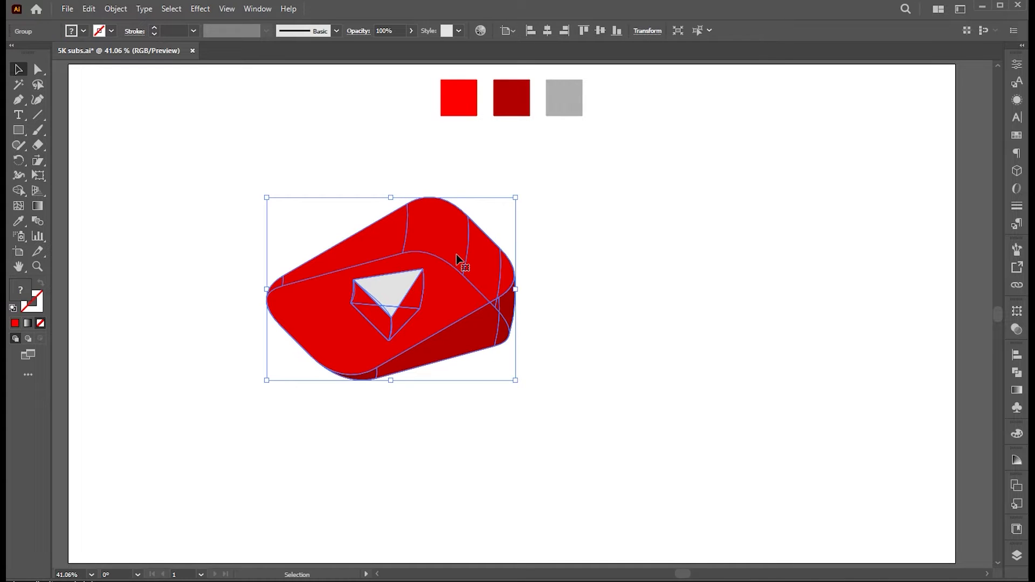
Isolate the logo's group and delete the side-wall pieces around its lower right corner.
double_click(457, 252)
left_click(509, 318)
key("Delete")
left_click(500, 317)
key("Delete")
left_click(508, 306)
key("Delete")
Cut the logo's front and back faces out of the isolated group.
left_click_drag(472, 280, 475, 216)
key("ctrl+z")
left_click(485, 343, "shift")
left_click_drag(485, 343, 528, 395)
key("ctrl+z")
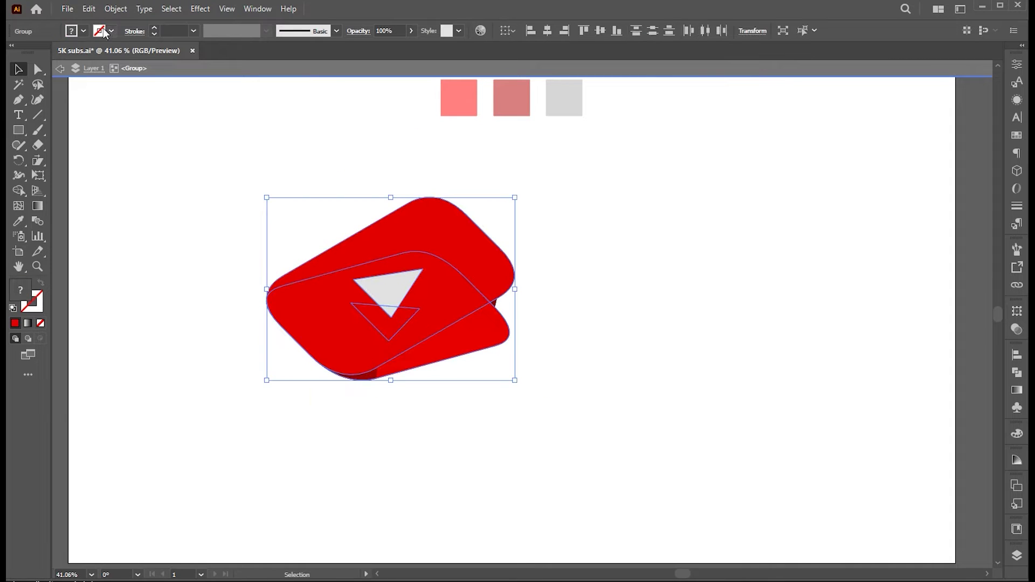
left_click(89, 9)
left_click(106, 55)
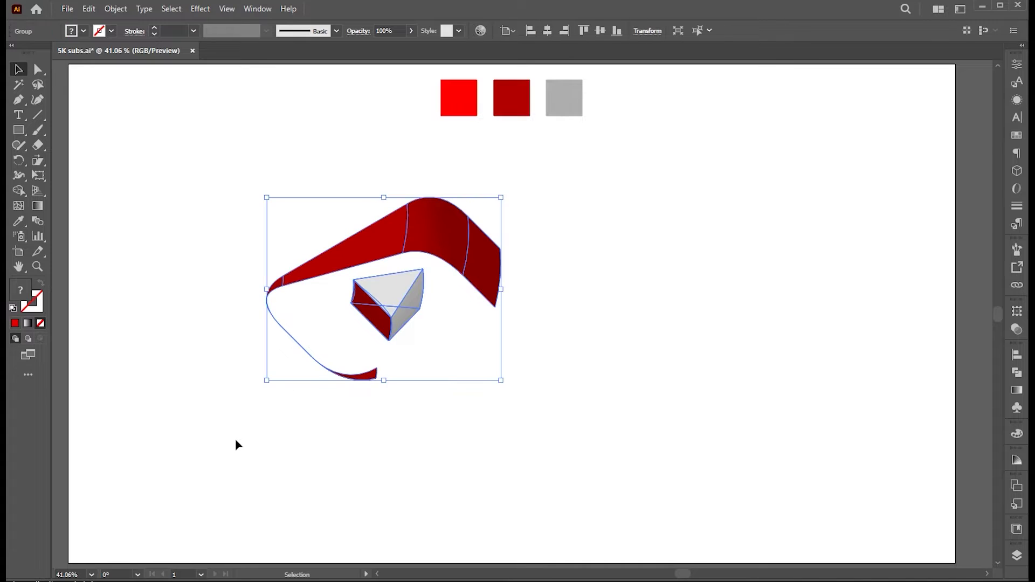
Delete the leftover side-wall pieces and paste the cut front and back faces at their original position.
key("Delete")
left_click(89, 9)
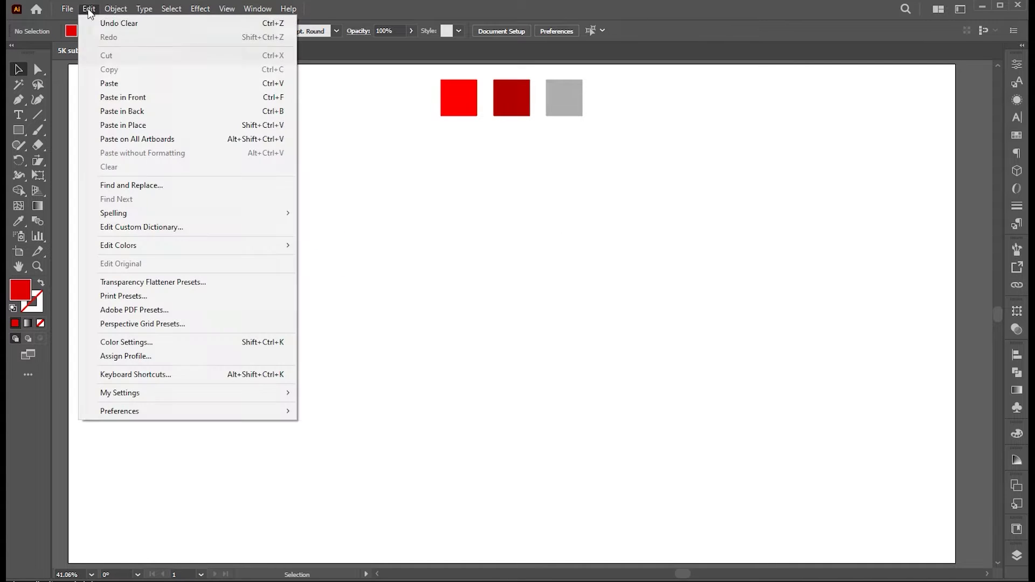
left_click(124, 96)
left_click(612, 286)
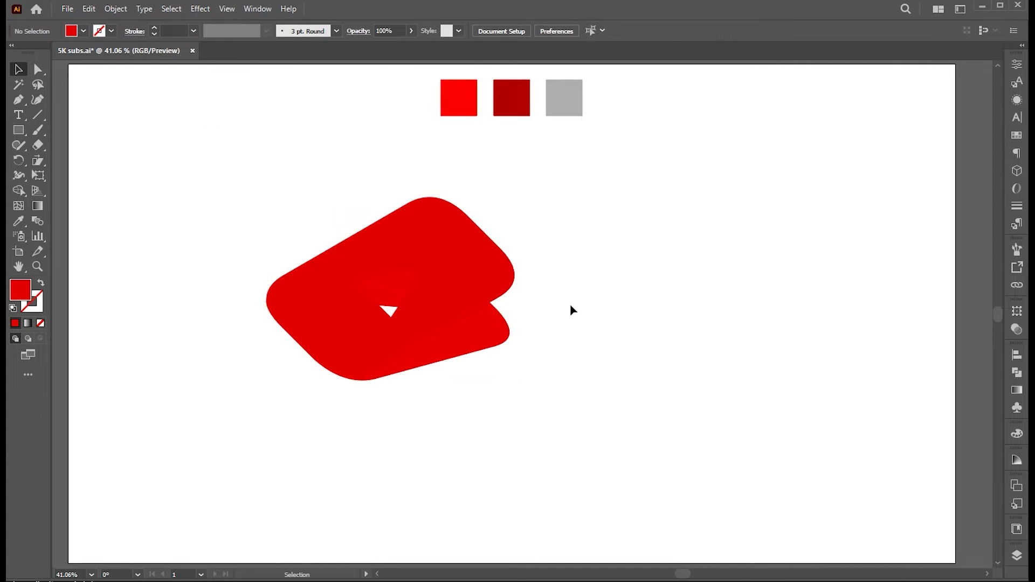
Recolour the logo's front face with the bright red sample square using the Eyedropper.
left_click(493, 280)
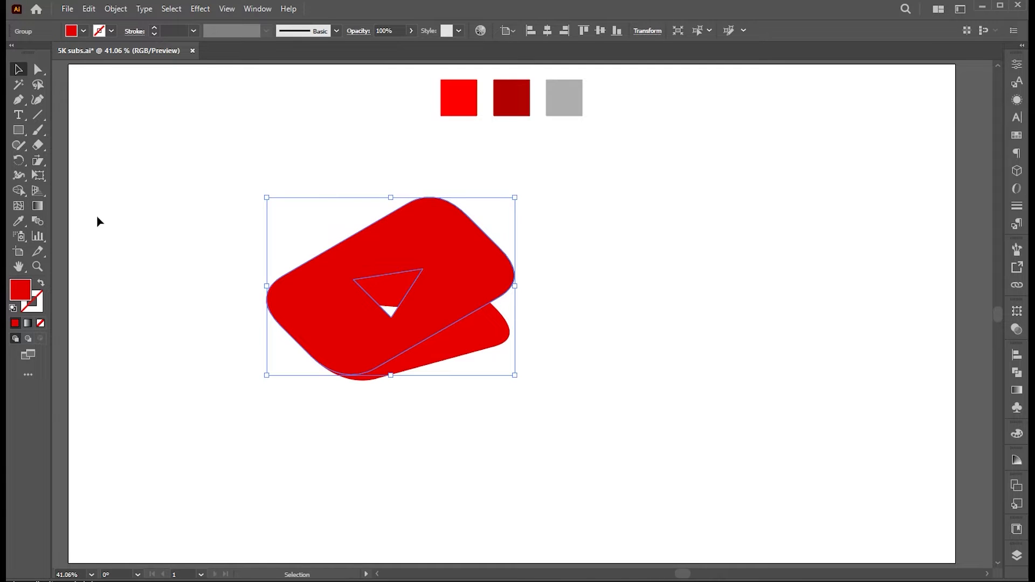
left_click(20, 220)
left_click(452, 101)
key("v")
left_click(589, 266)
Recolour the logo's back face with the dark red sample square using the Eyedropper.
left_click(504, 328)
key("i")
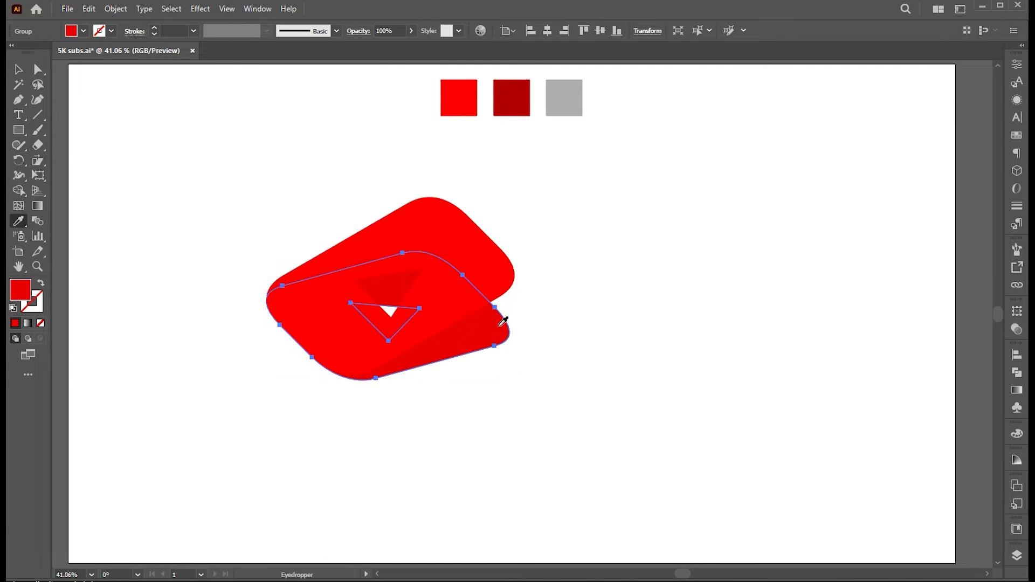
left_click(521, 98)
key("v")
left_click(603, 256)
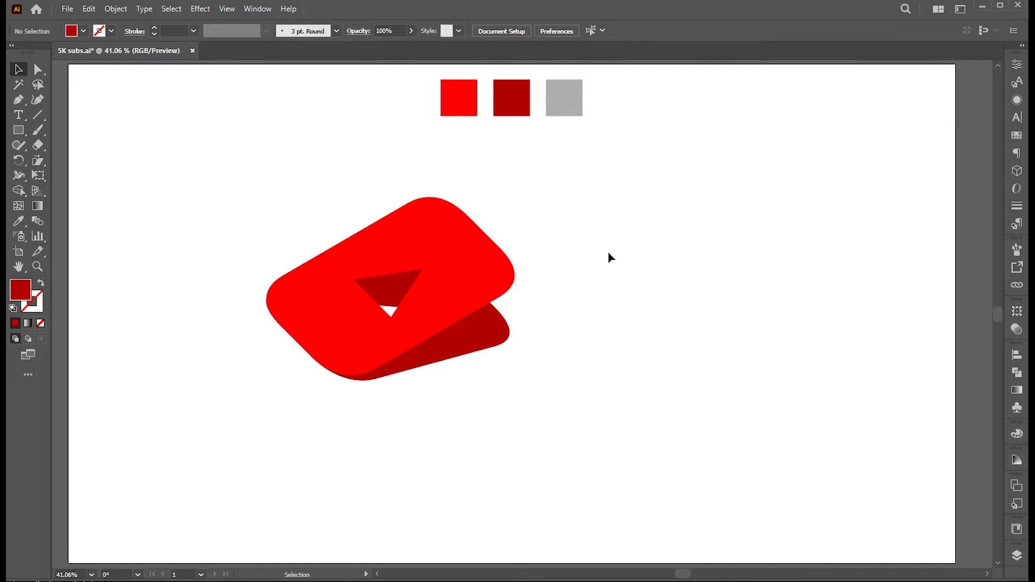
Paste a copy of the front face directly over it and recolour the copy in the back face's dark red.
left_click(469, 253)
left_click(89, 13)
left_click(109, 69)
left_click(89, 9)
left_click(126, 101)
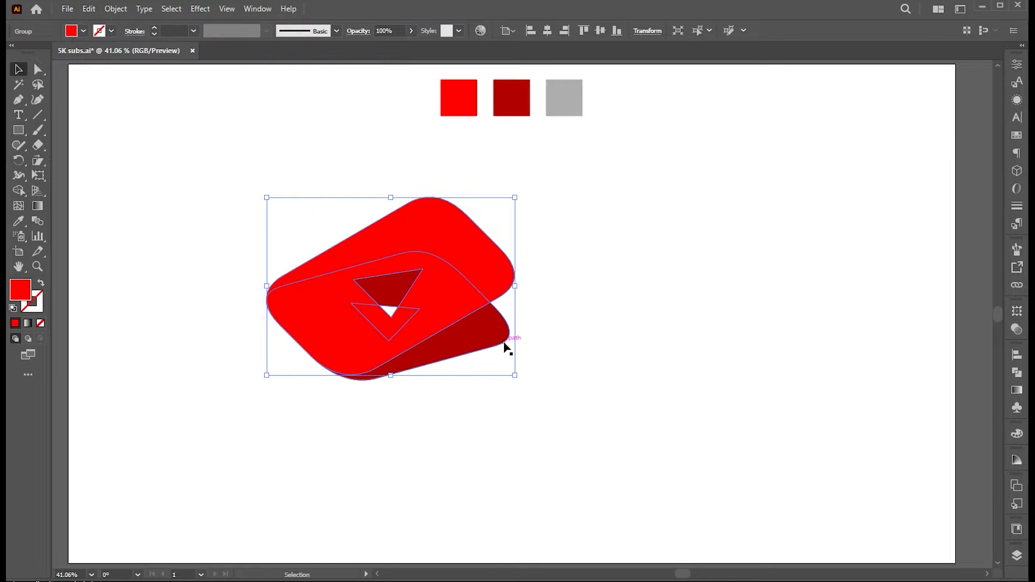
key("i")
left_click(494, 335)
key("v")
Blend the dark red front copy with the back face and expand the blend into separate shapes.
left_click(496, 333, "shift")
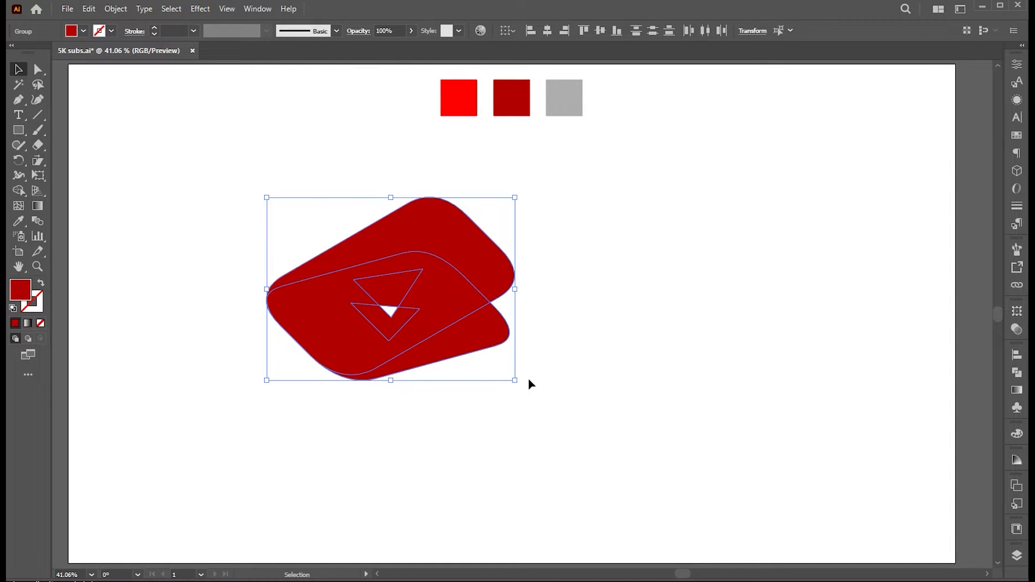
left_click(114, 11)
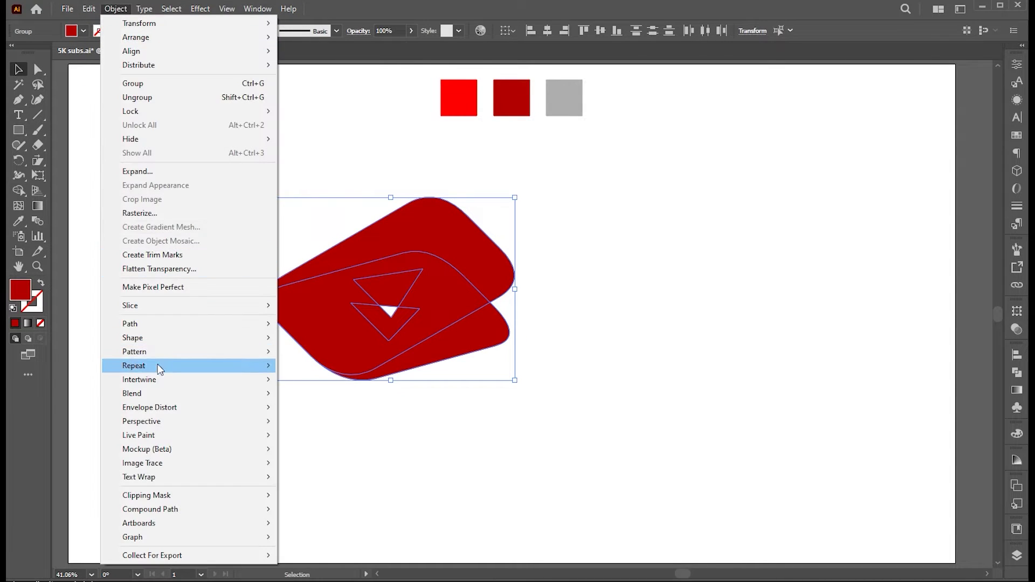
mouse_move(129, 393)
left_click(312, 394)
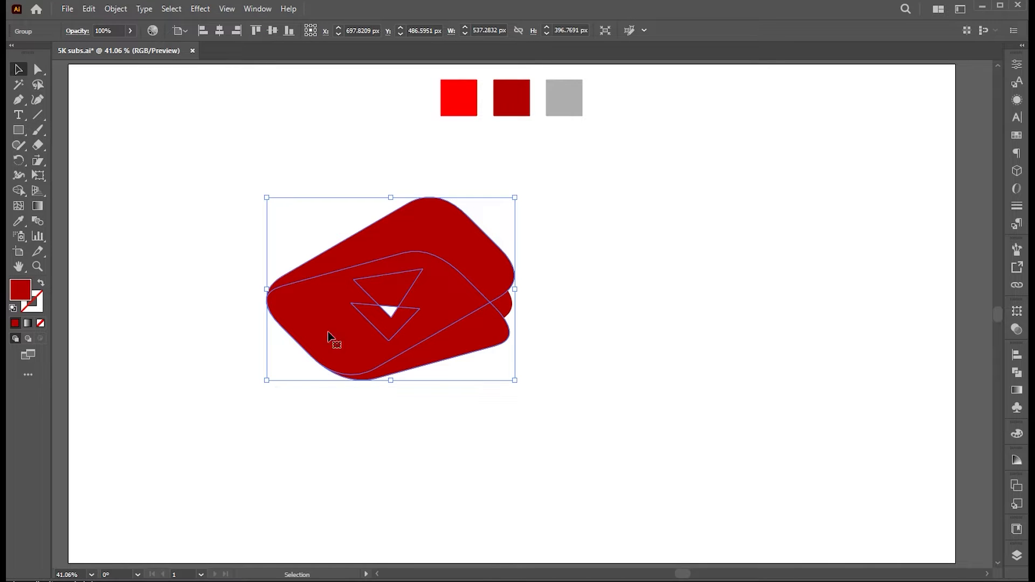
left_click(118, 11)
left_click(144, 171)
left_click(574, 390)
left_click(545, 319)
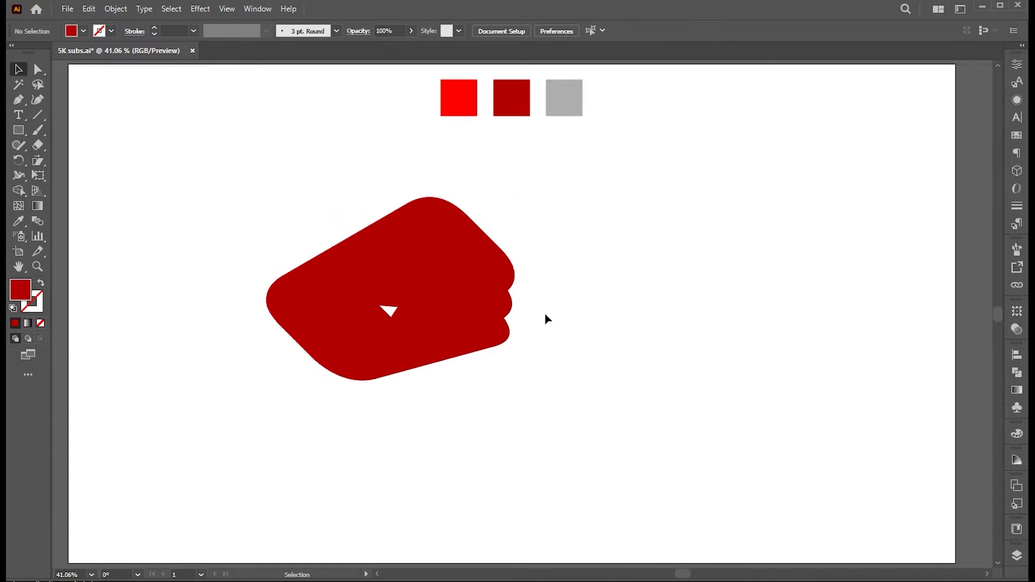
Cut the front and intermediate dark red shapes of the expanded blend.
left_click(510, 311)
key("a")
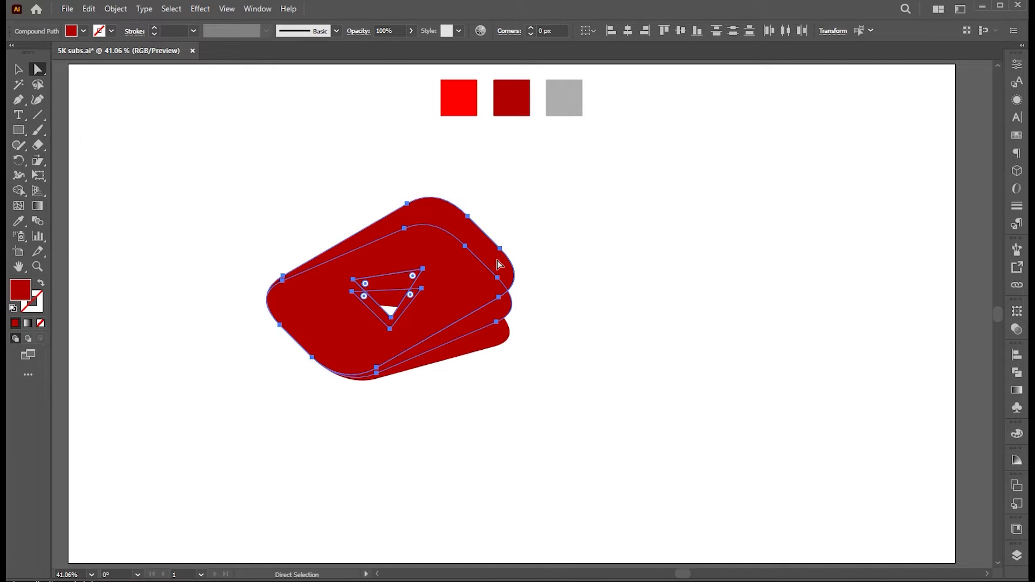
left_click(89, 9)
left_click(103, 56)
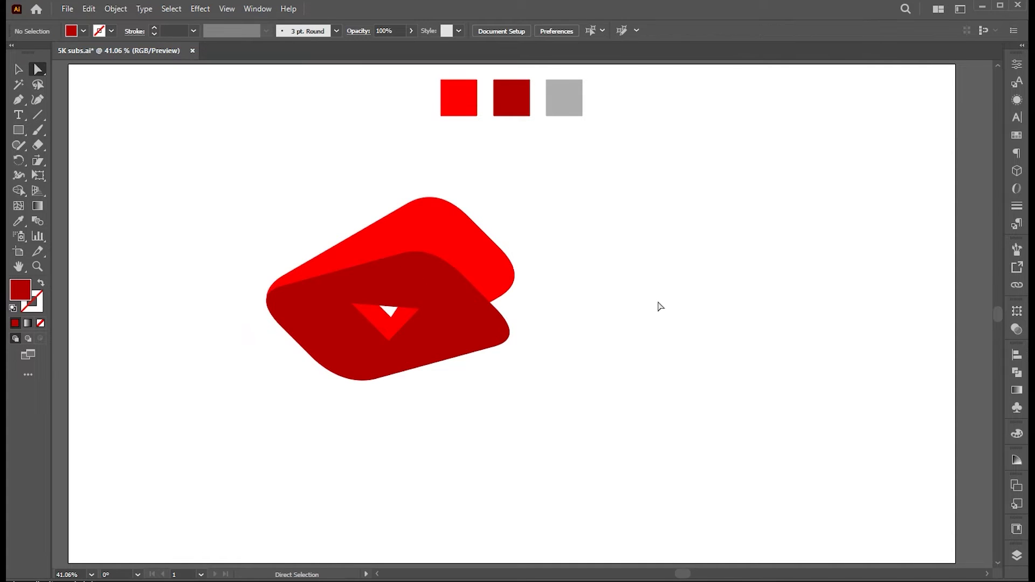
Send the dark red back face behind the bright red front face.
key("v")
left_click(422, 261)
right_click(420, 254)
mouse_move(485, 489)
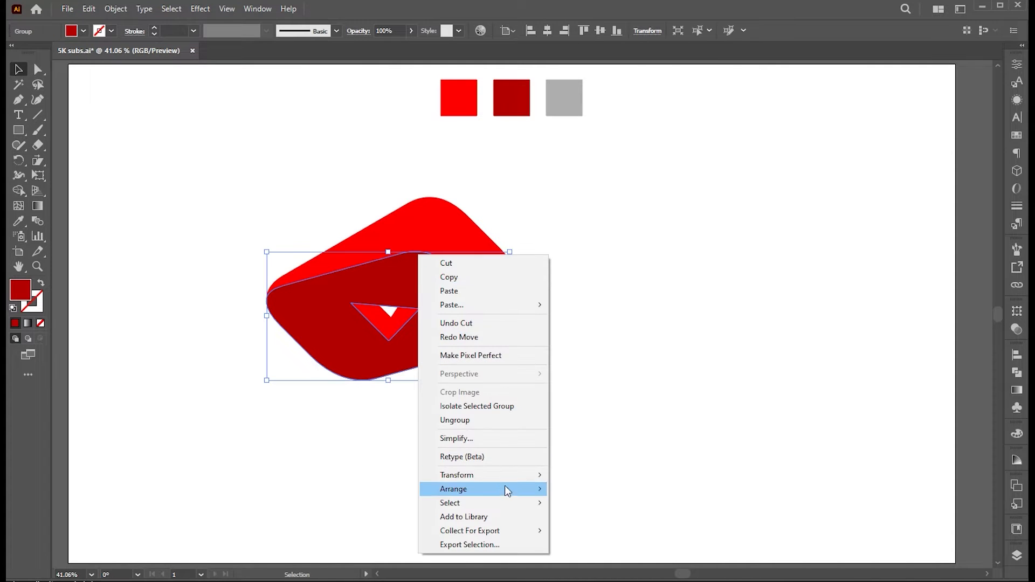
left_click(604, 531)
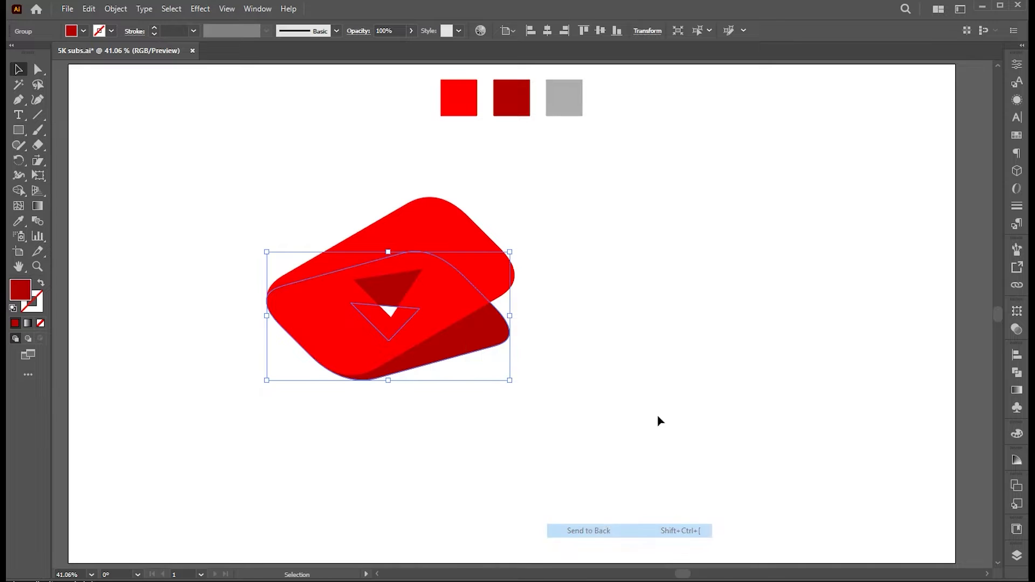
left_click(676, 360)
Paste the cut front and intermediate dark red shapes back in place.
left_click(89, 8)
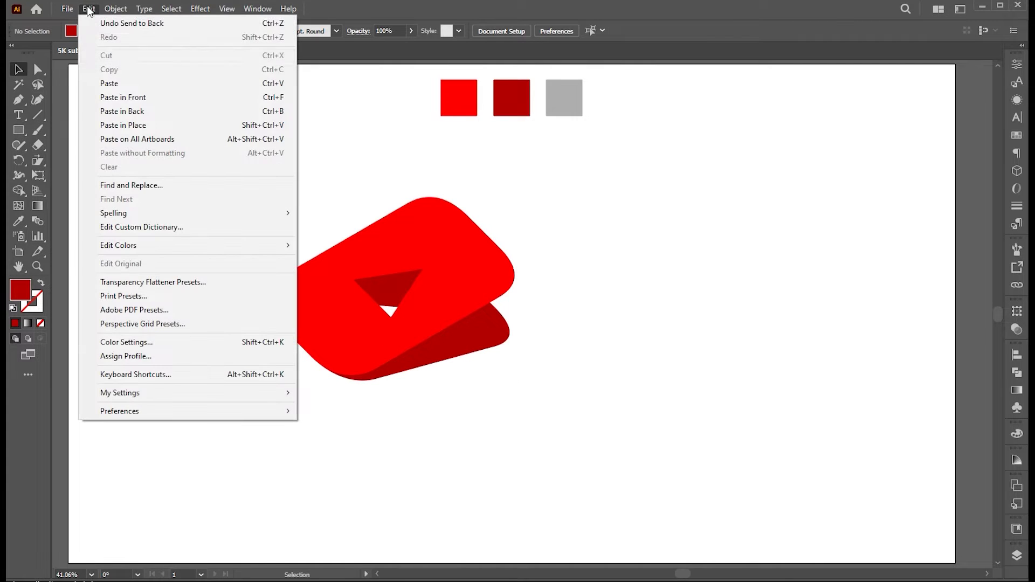
left_click(124, 96)
left_click(573, 319)
Copy the intermediate dark red shape, and blend the original with the front dark red shape.
left_click(510, 311)
left_click(89, 9)
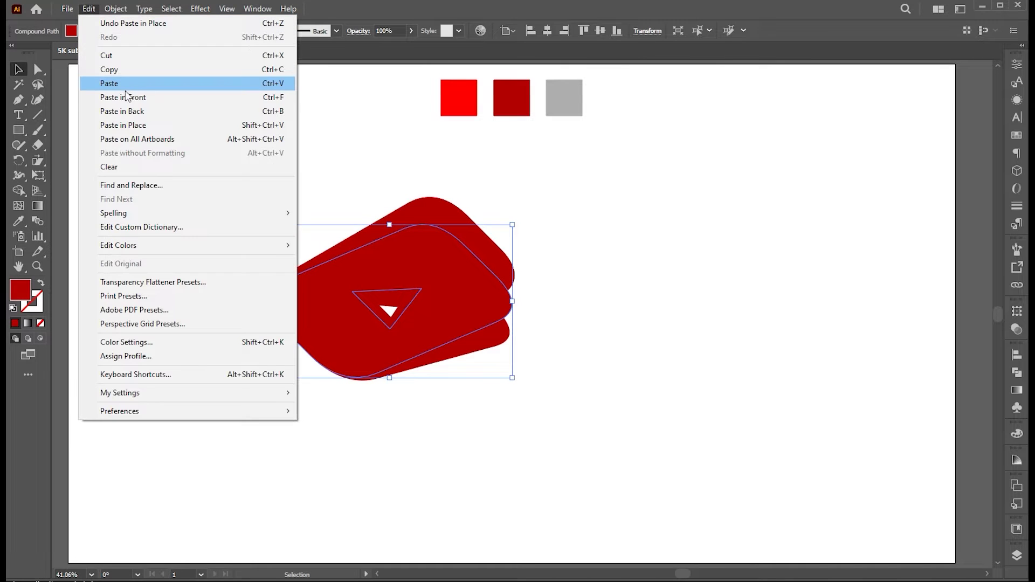
left_click(119, 69)
left_click(503, 270, "shift")
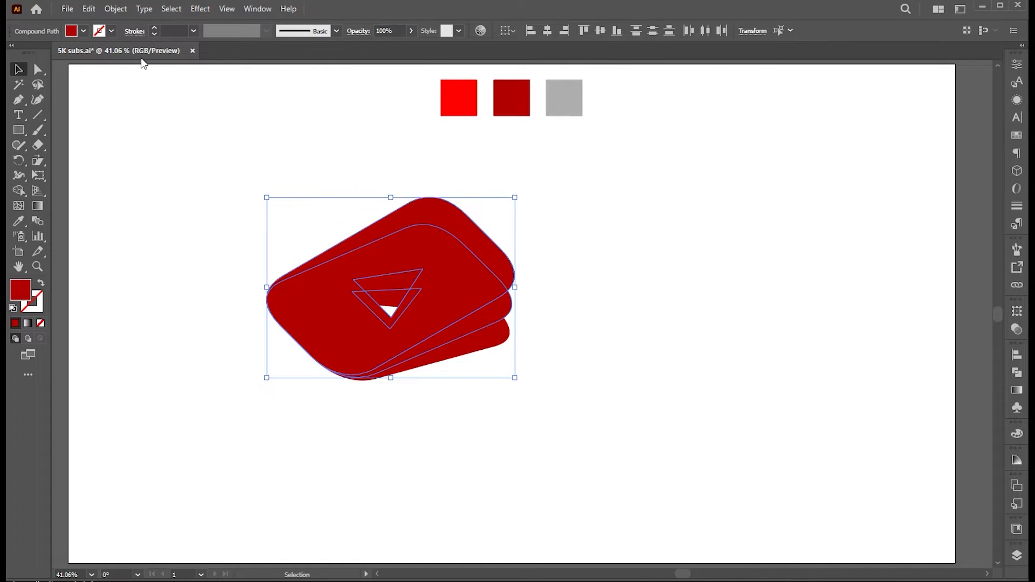
left_click(115, 9)
mouse_move(175, 393)
left_click(305, 393)
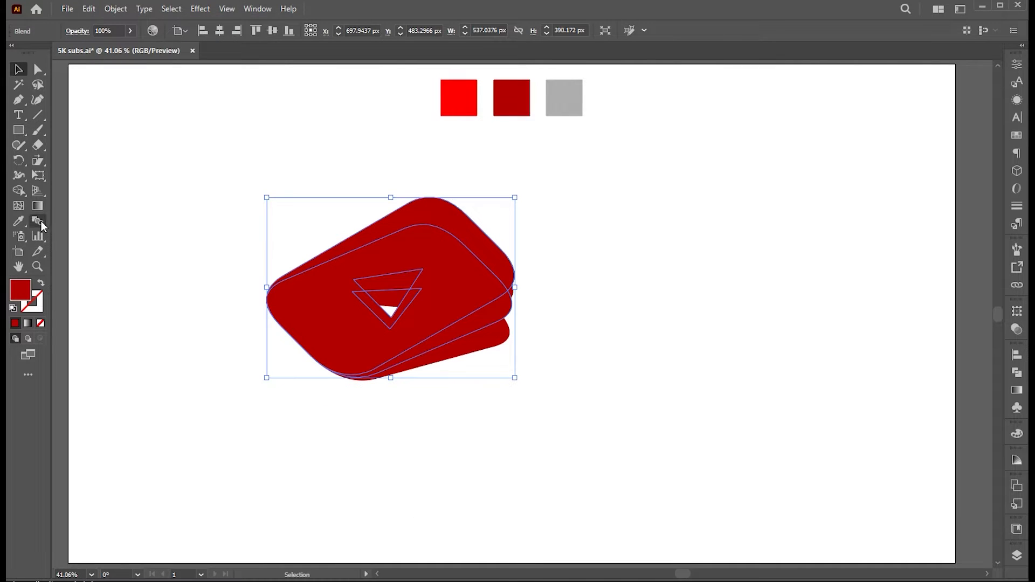
Set the dark red blend's spacing to Specified Steps with 20 steps.
left_click(116, 8)
mouse_move(148, 393)
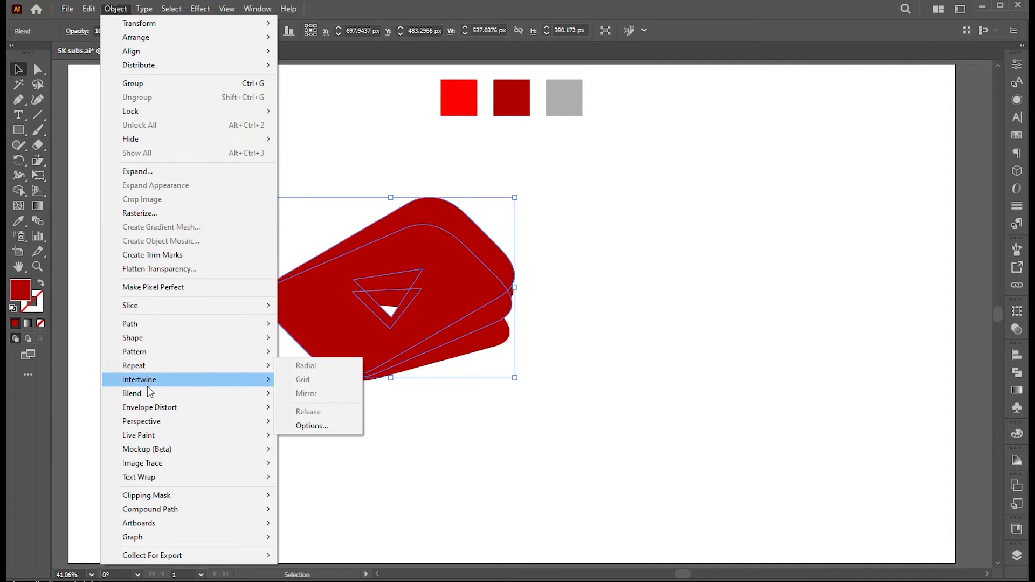
left_click(324, 426)
left_click(616, 262)
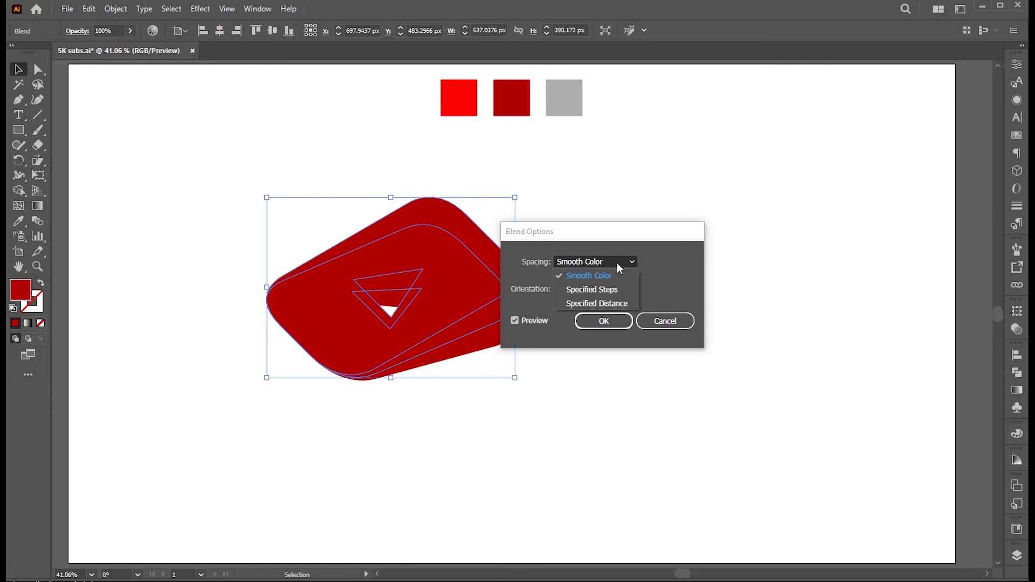
left_click(613, 294)
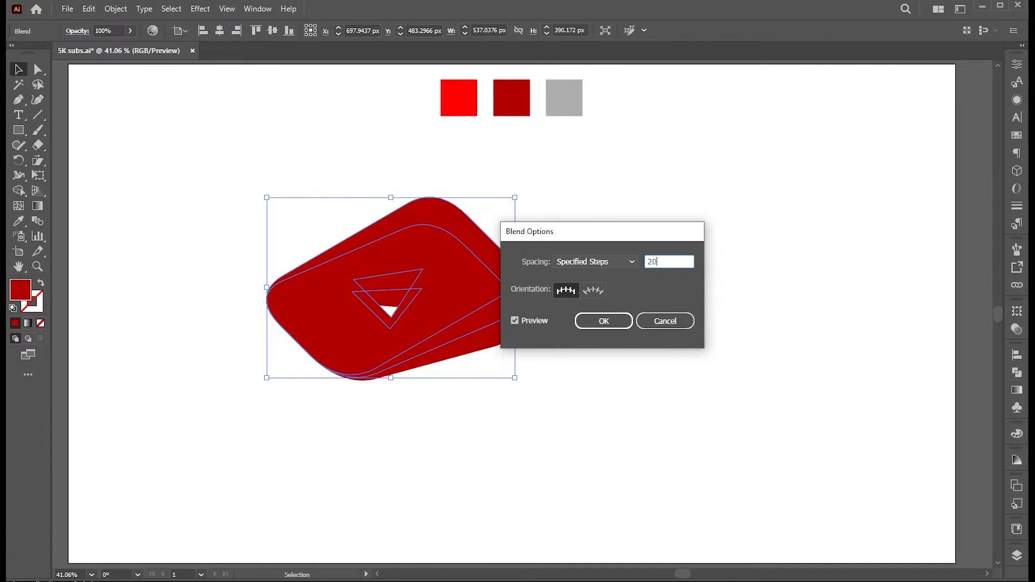
key("Return")
left_click(591, 269)
Send the dark red blend backward, behind the bright red front face.
left_click(514, 288)
right_click(461, 245)
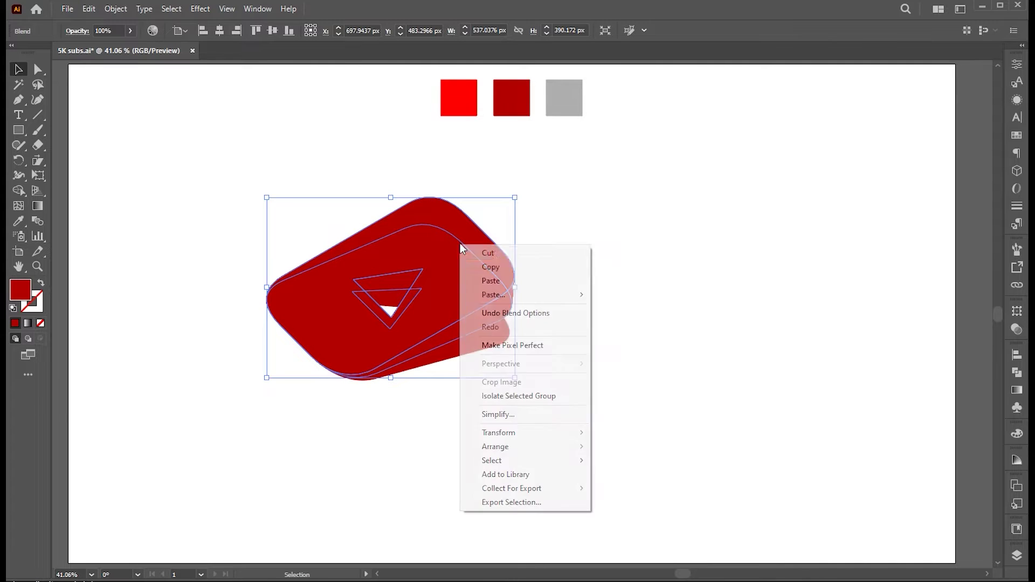
mouse_move(526, 448)
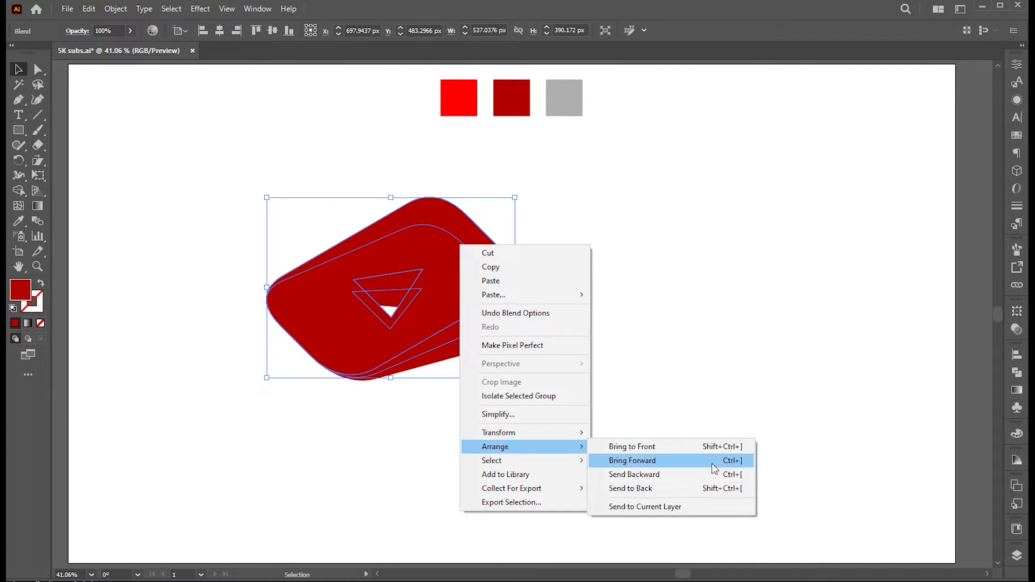
left_click(669, 474)
left_click(631, 316)
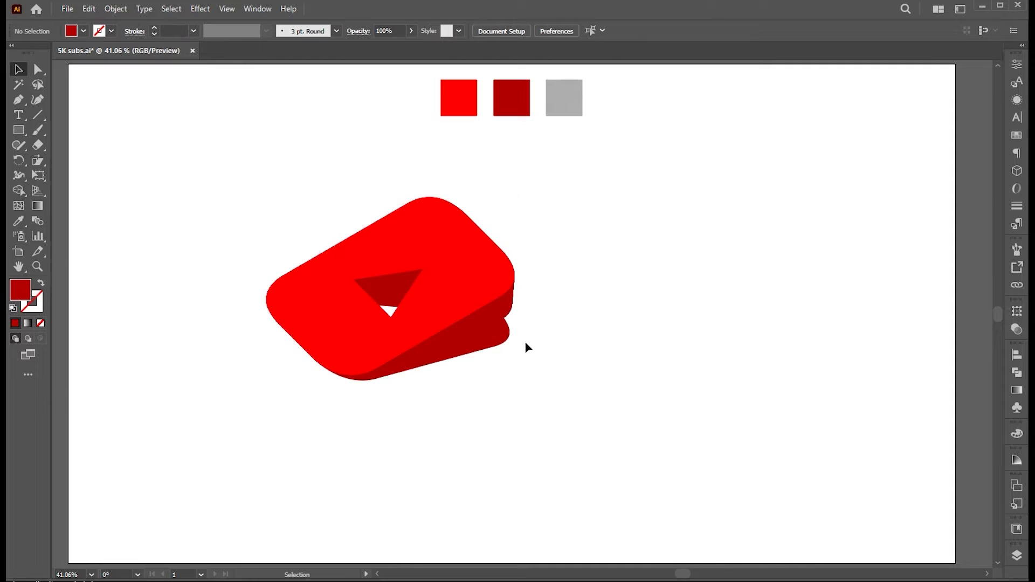
Paste the copied intermediate shape in front of the dark red back face.
left_click(504, 341)
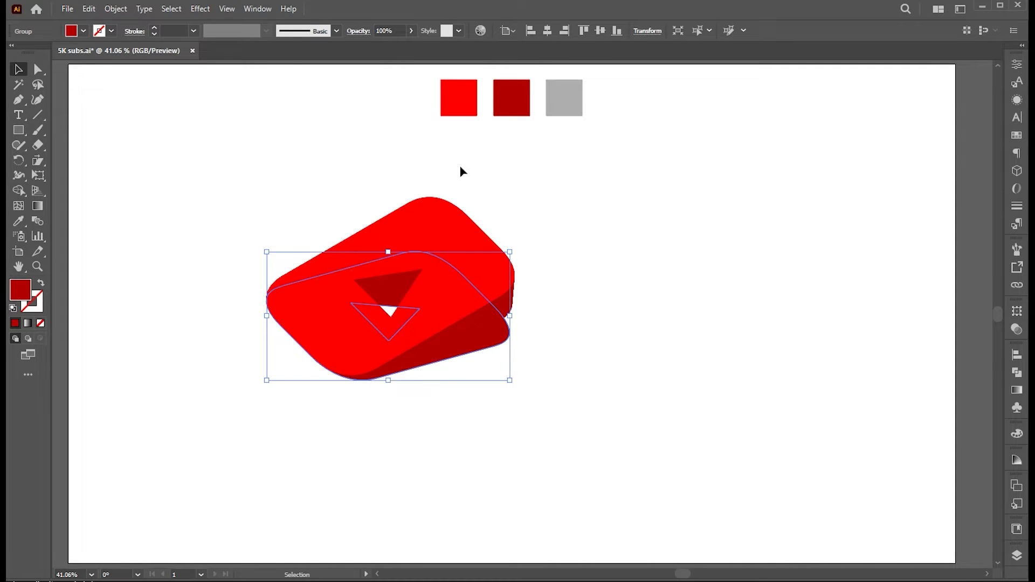
left_click(94, 10)
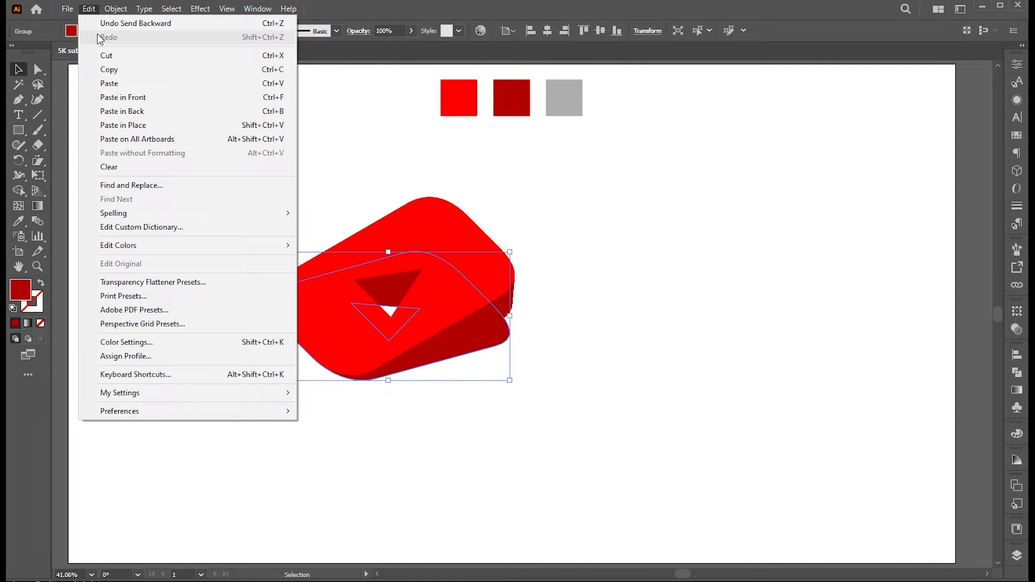
left_click(118, 98)
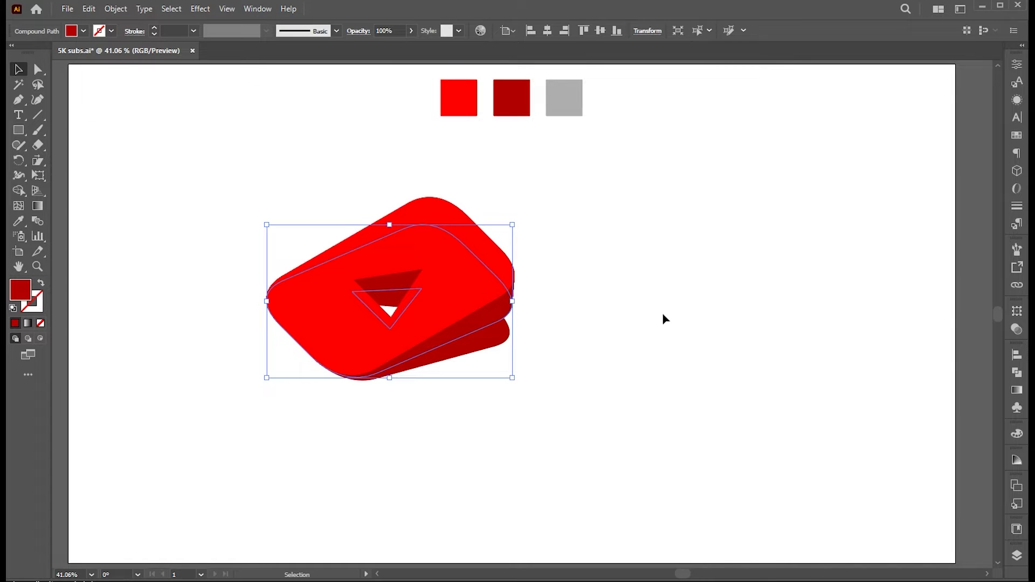
Recolour the pasted intermediate shape and the back face with the grey swatch colour.
key("i")
left_click(568, 103)
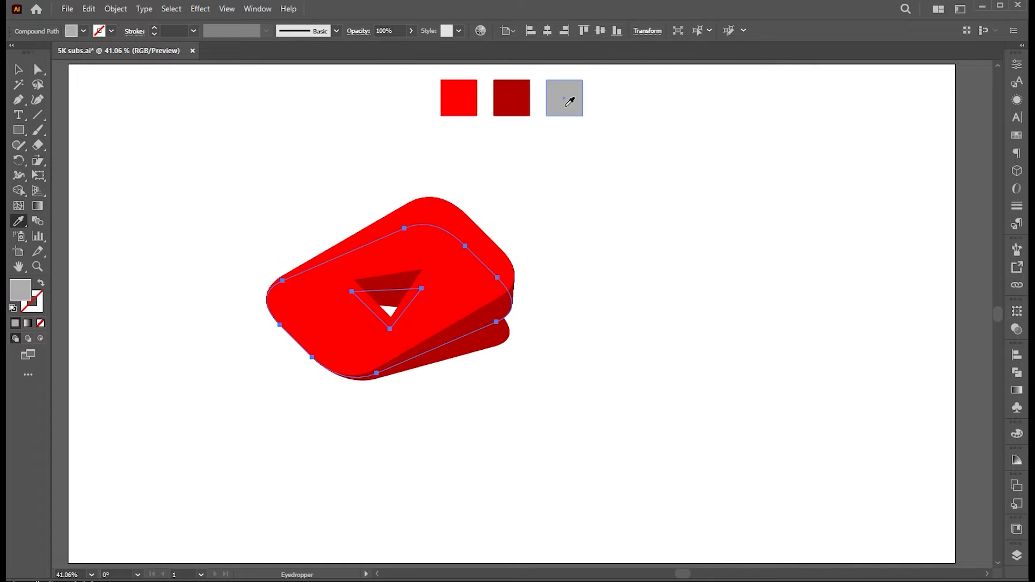
key("v")
left_click(499, 345)
key("i")
left_click(570, 101)
Blend the grey intermediate shape with the grey back face to form the shadow.
key("v")
left_click_drag(513, 365, 496, 318)
left_click(506, 311, "shift")
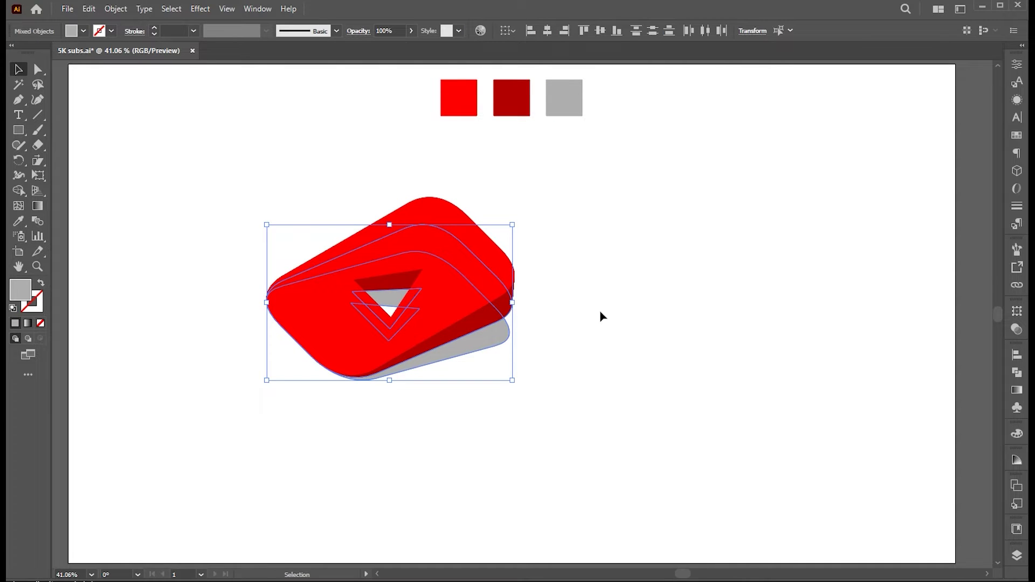
left_click(115, 10)
mouse_move(178, 393)
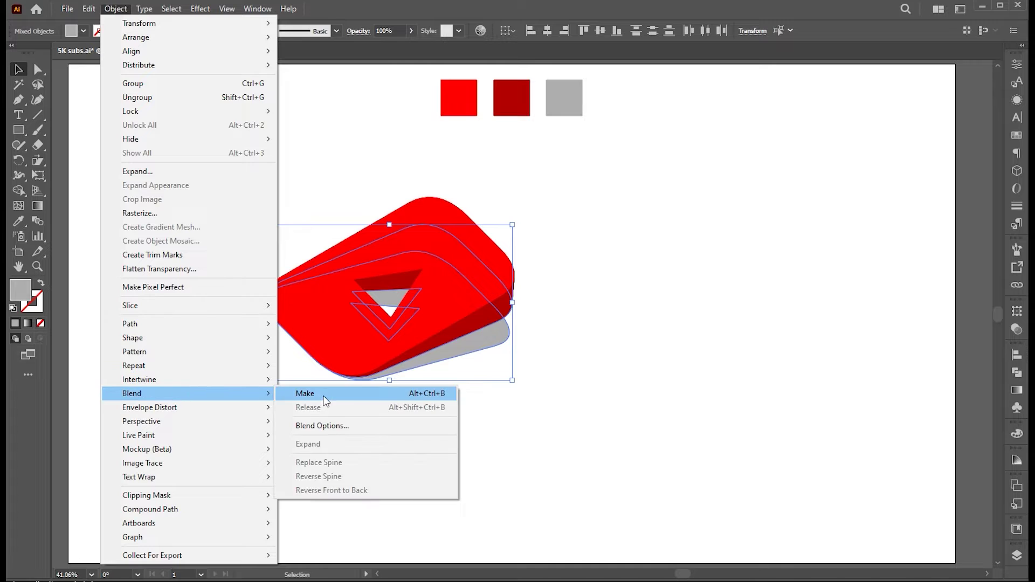
left_click(305, 394)
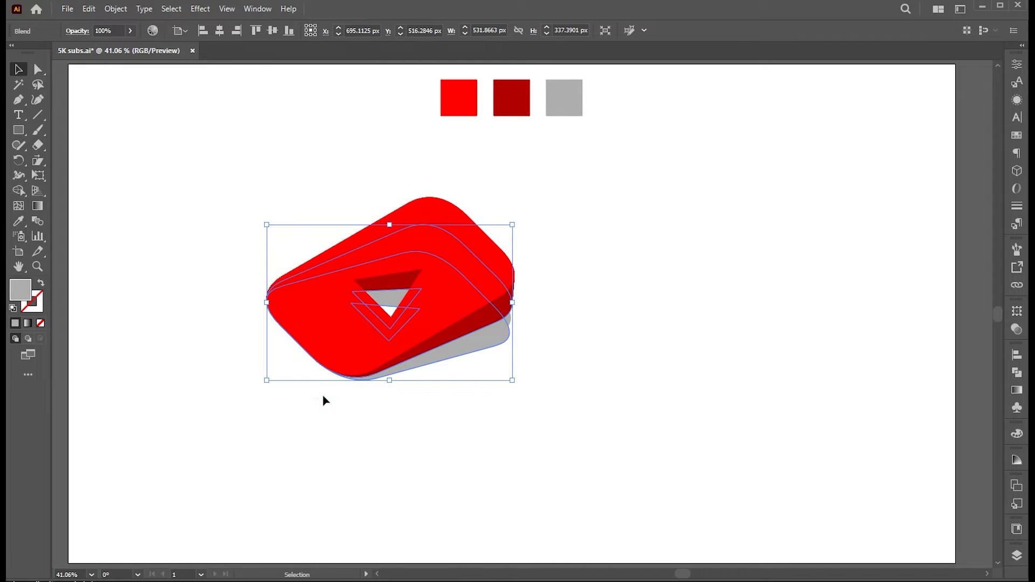
Set the grey shadow blend's spacing to Specified Steps with 200 steps.
left_click(115, 9)
mouse_move(254, 399)
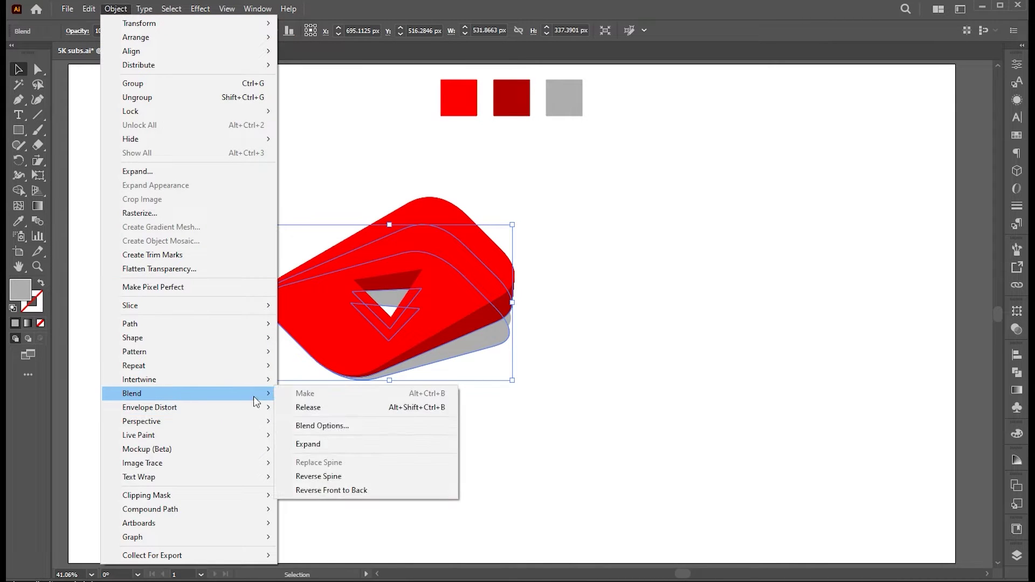
left_click(322, 426)
left_click(609, 262)
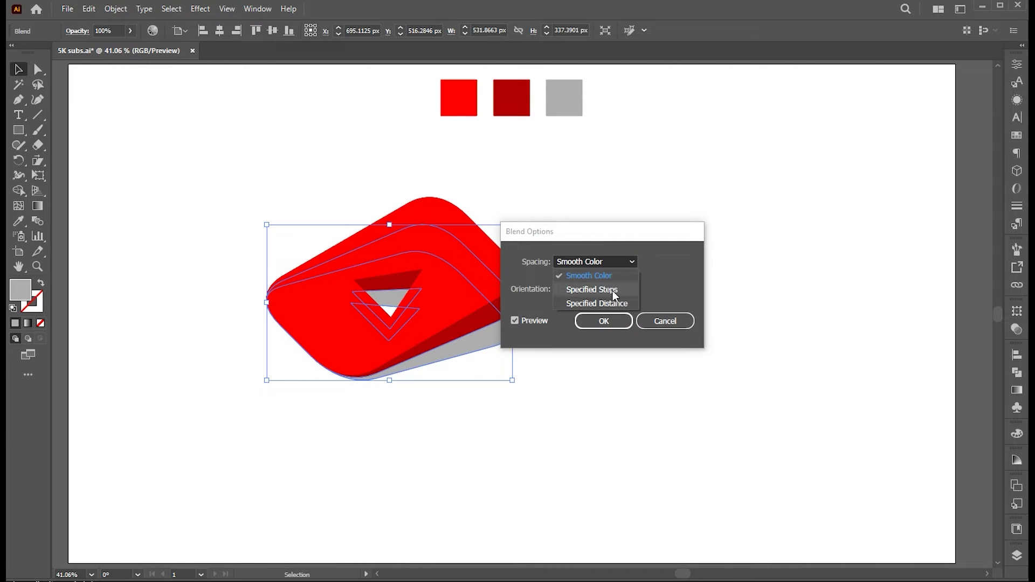
left_click(612, 290)
type("200")
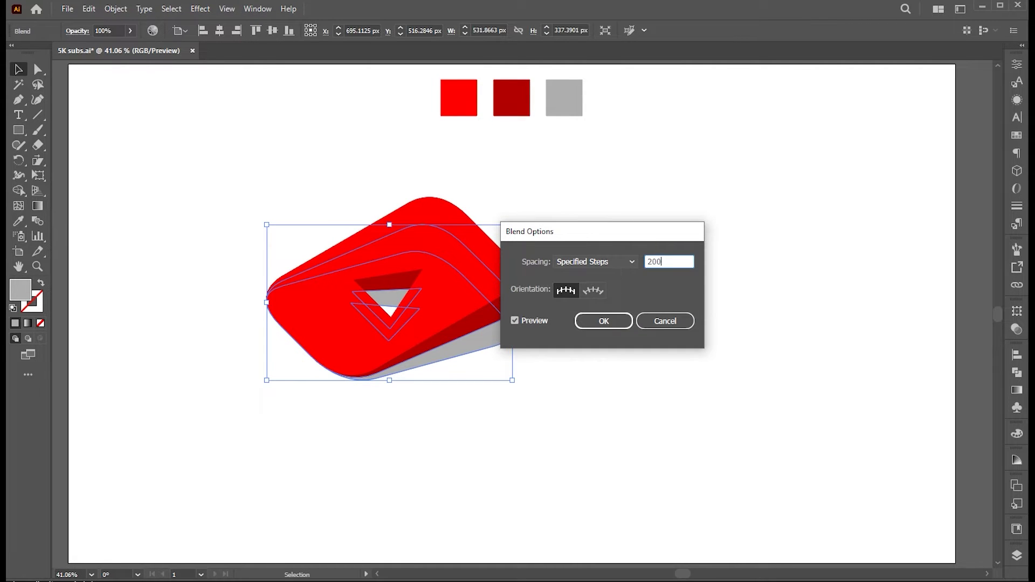
key("Return")
left_click(612, 330)
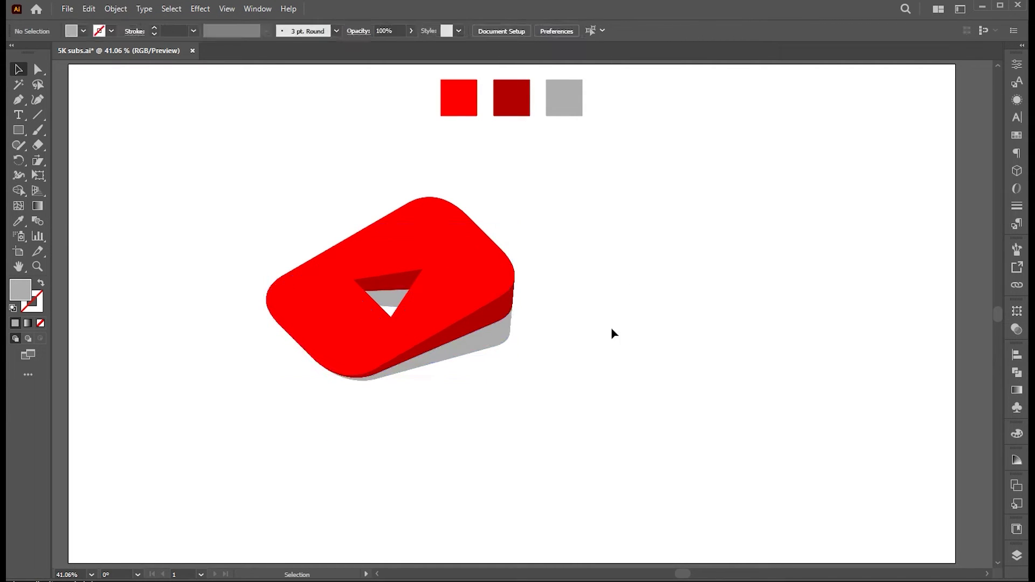
Recolour only the rearmost shape of the shadow blend with the artboard's white so the shadow fades out.
key("a")
left_click(502, 348)
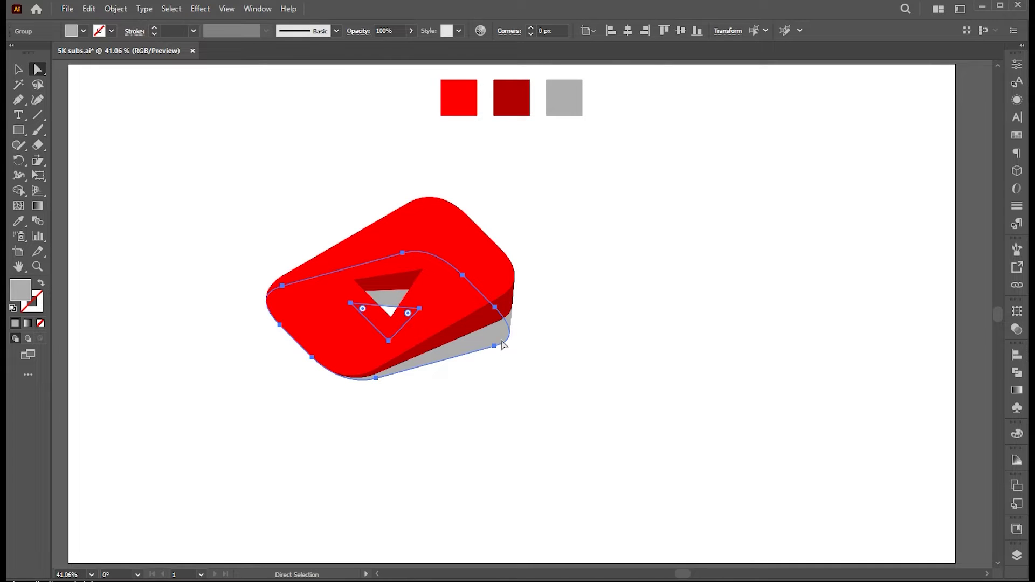
key("i")
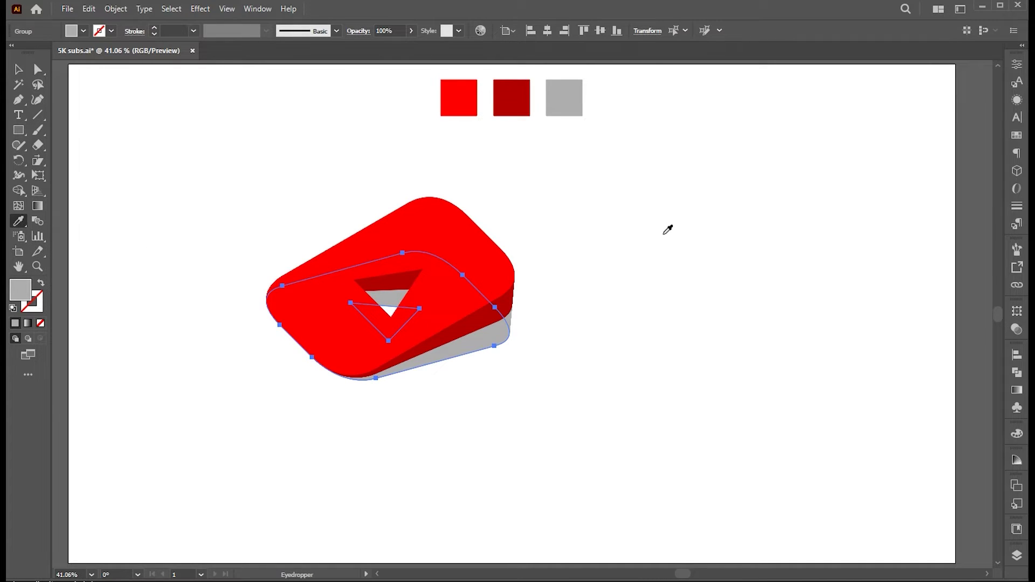
left_click(667, 230)
key("v")
left_click(643, 264)
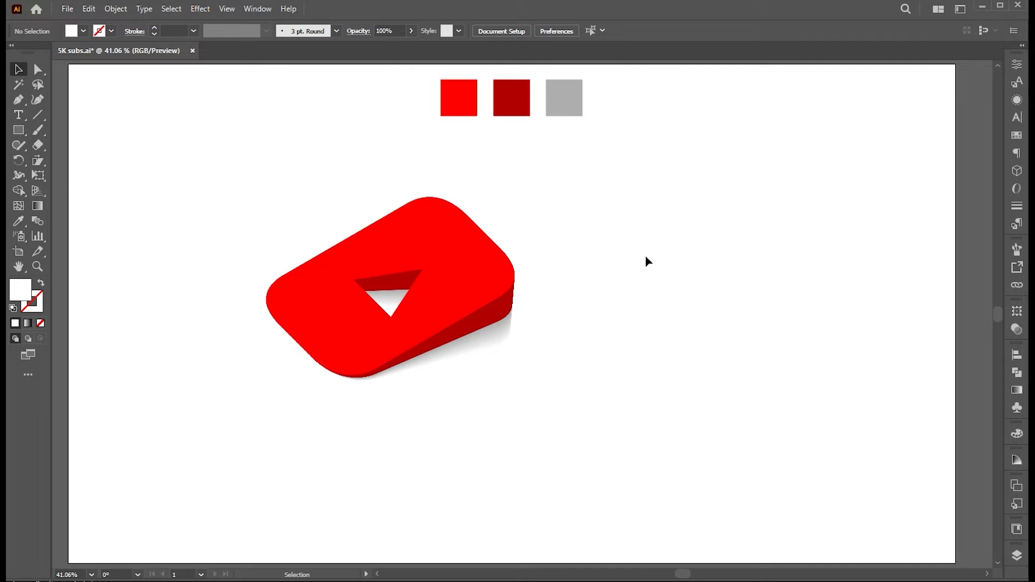
left_click_drag(637, 269, 645, 269)
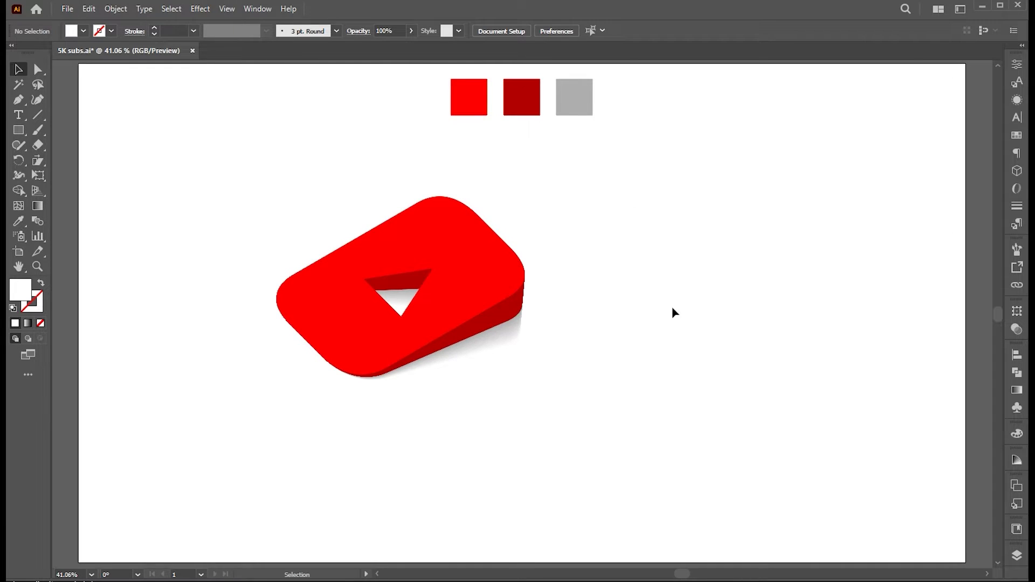
Place the black text "5K" in Strenuous Black beside the play-button logo, and convert it to outlines.
left_click_drag(665, 364, 621, 204)
left_click_drag(604, 458, 634, 152)
left_click_drag(633, 187, 641, 287)
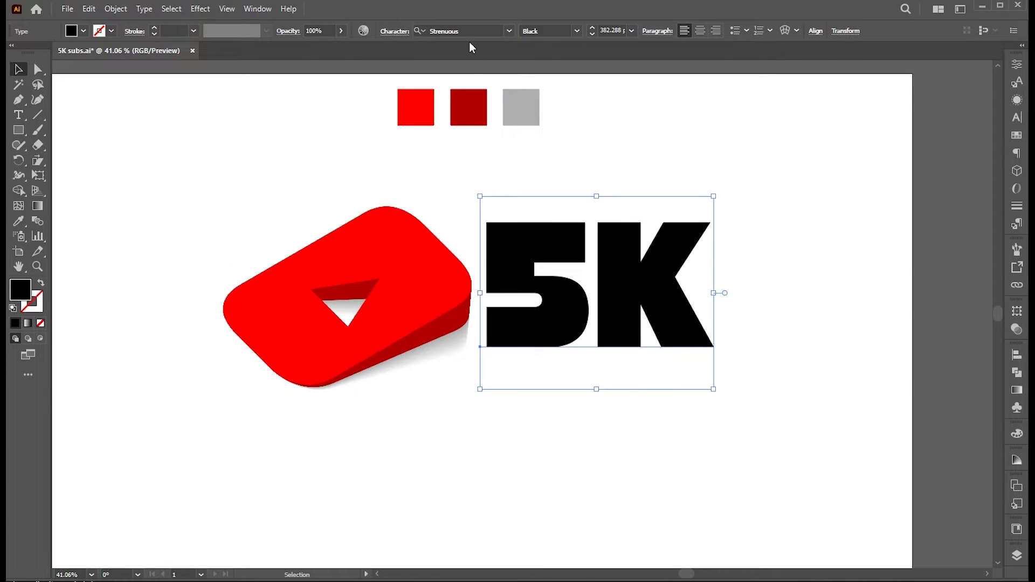
right_click(597, 260)
left_click(652, 416)
left_click_drag(611, 311, 612, 288)
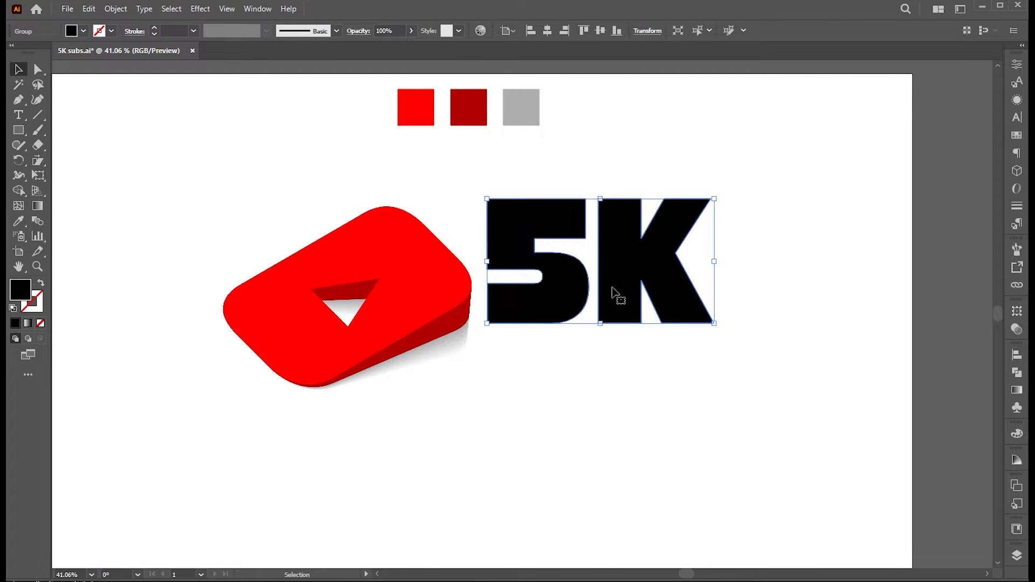
Fill the 5K outlines with the bright red swatch colour.
key("i")
left_click(426, 106)
key("v")
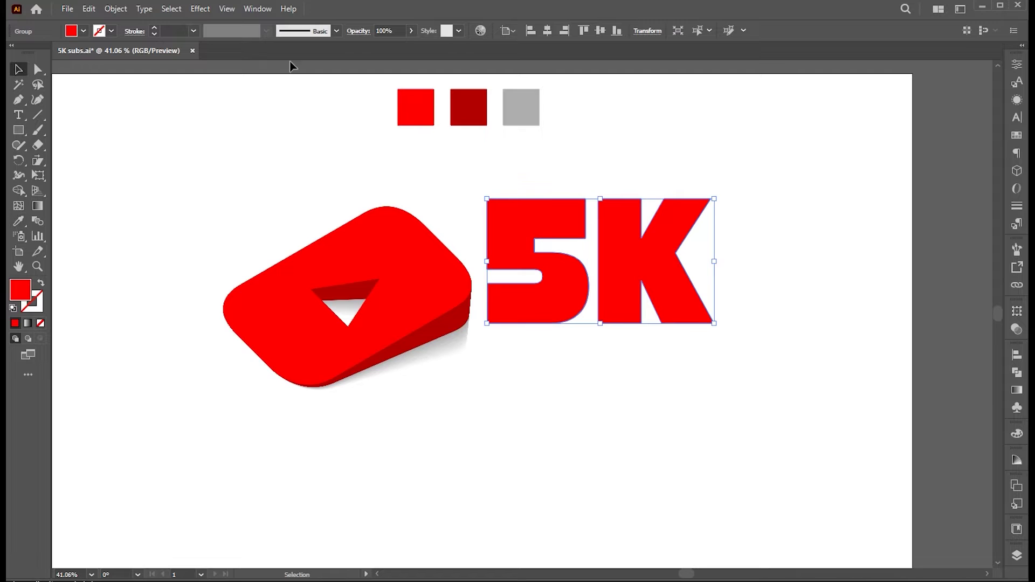
Apply a classic 3D Revolve to the 5K outlines with rotations 38°, -20° and 30°, perspective 50° and angle 20°.
left_click(202, 10)
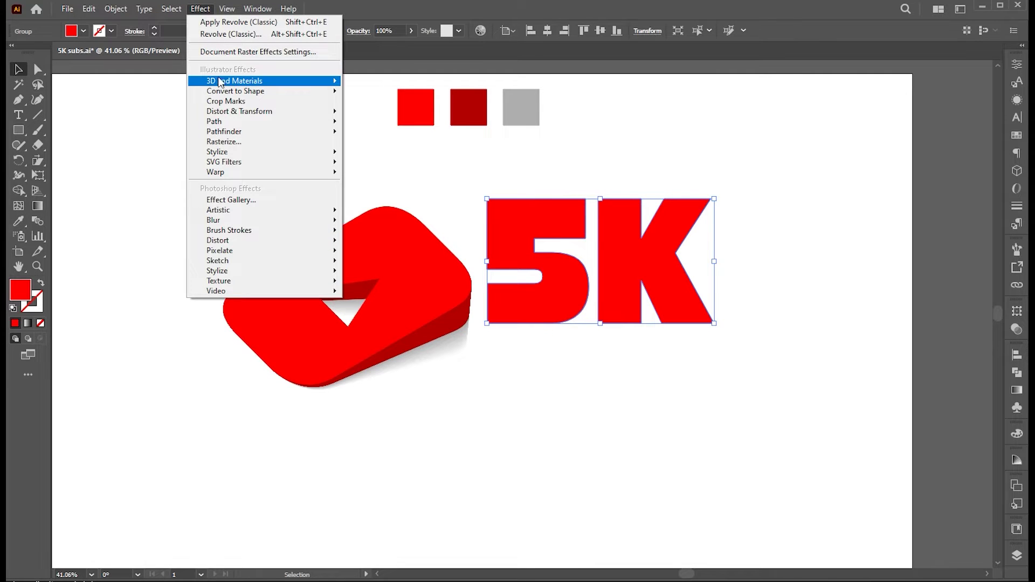
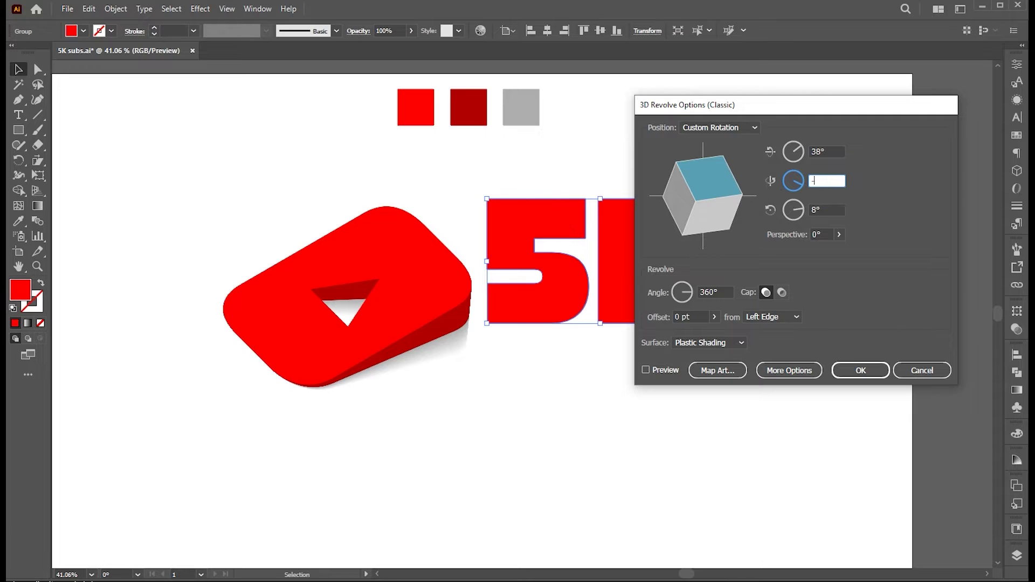
key("Tab")
type("30")
key("Tab")
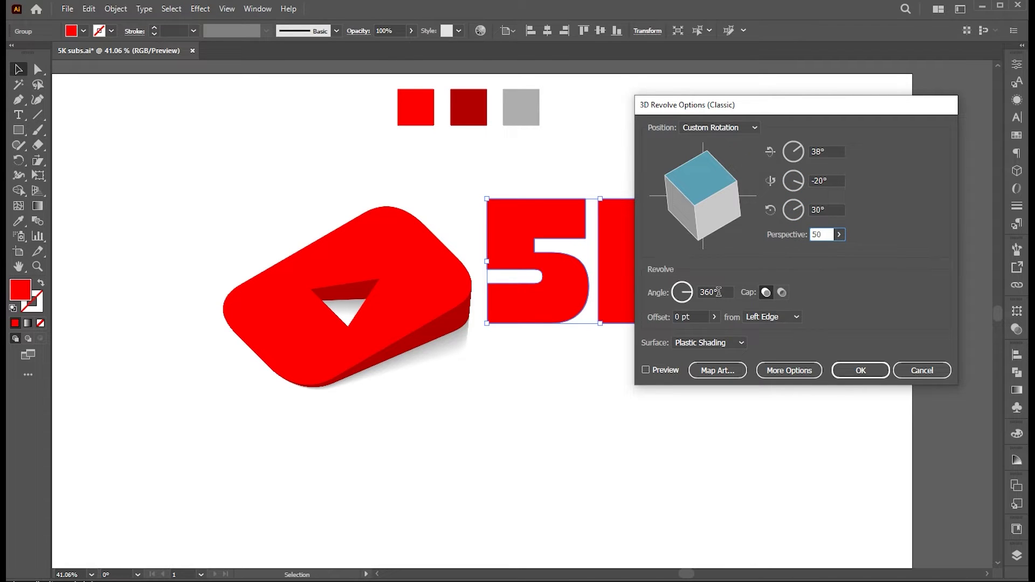
type("20")
left_click(878, 369)
left_click(770, 335)
Expand the appearance of the revolved 5K artwork and ungroup it.
left_click(665, 243)
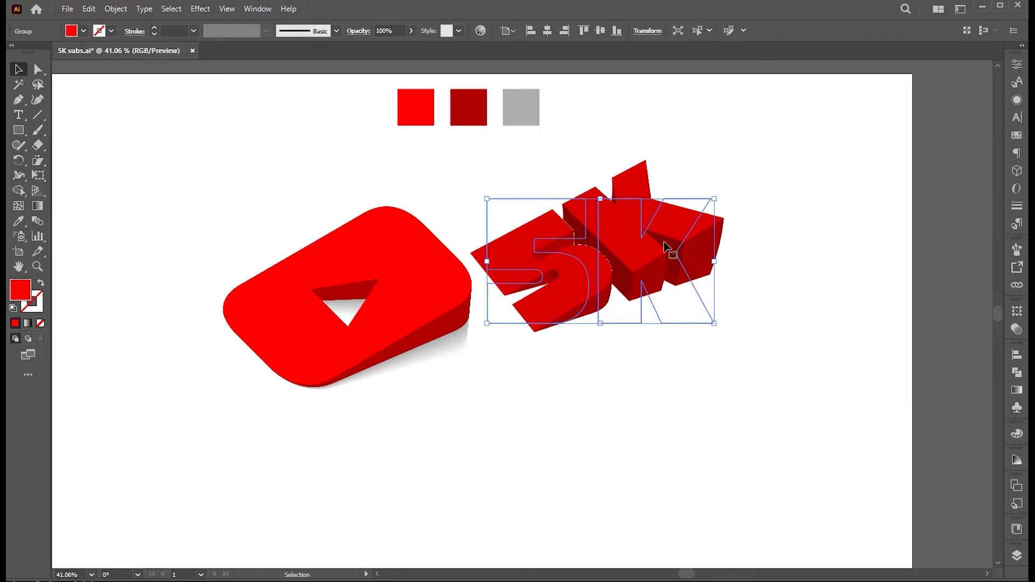
left_click(123, 9)
left_click(173, 190)
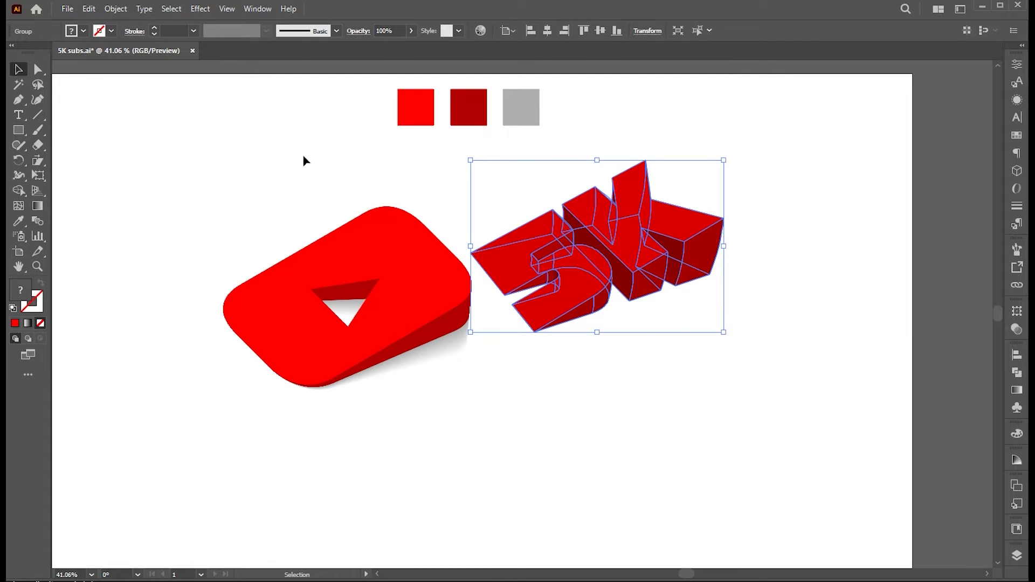
left_click(115, 9)
right_click(621, 216)
left_click(668, 383)
left_click(664, 345)
left_click(634, 243)
double_click(633, 244)
double_click(726, 300)
Select the front faces of both the 5 and the K directly and cut them out of the artwork.
key("a")
left_click(636, 243)
left_click(596, 264, "shift")
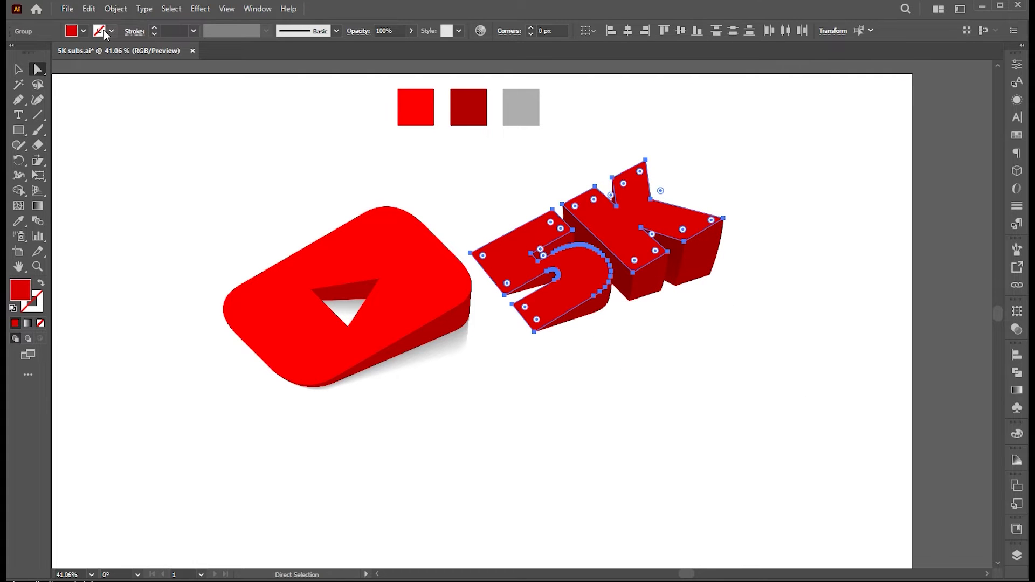
left_click(88, 9)
left_click(107, 56)
Isolate the K group and delete its revolved side faces, leaving only the rear face.
key("v")
double_click(656, 219)
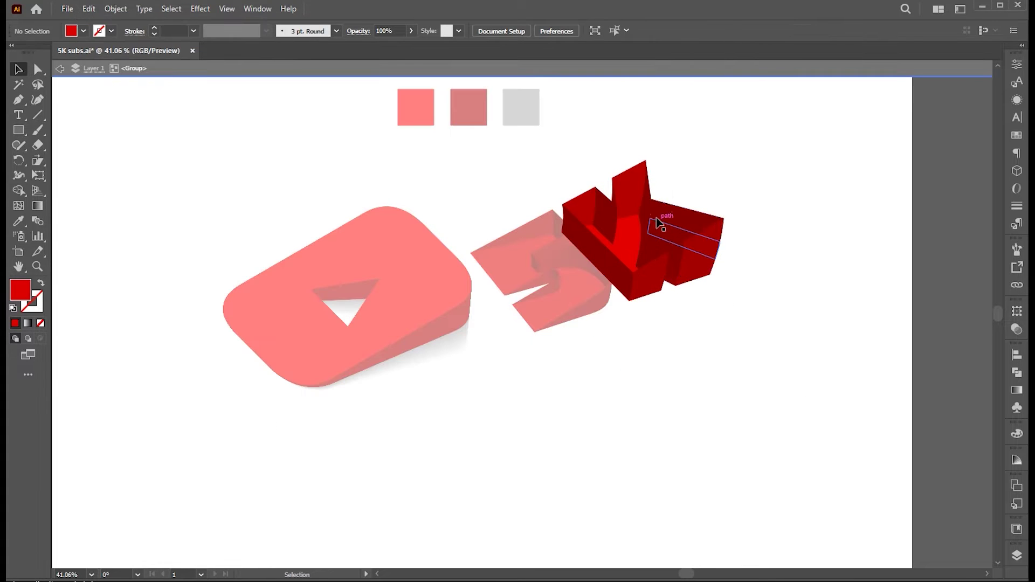
left_click(612, 256)
key("Delete")
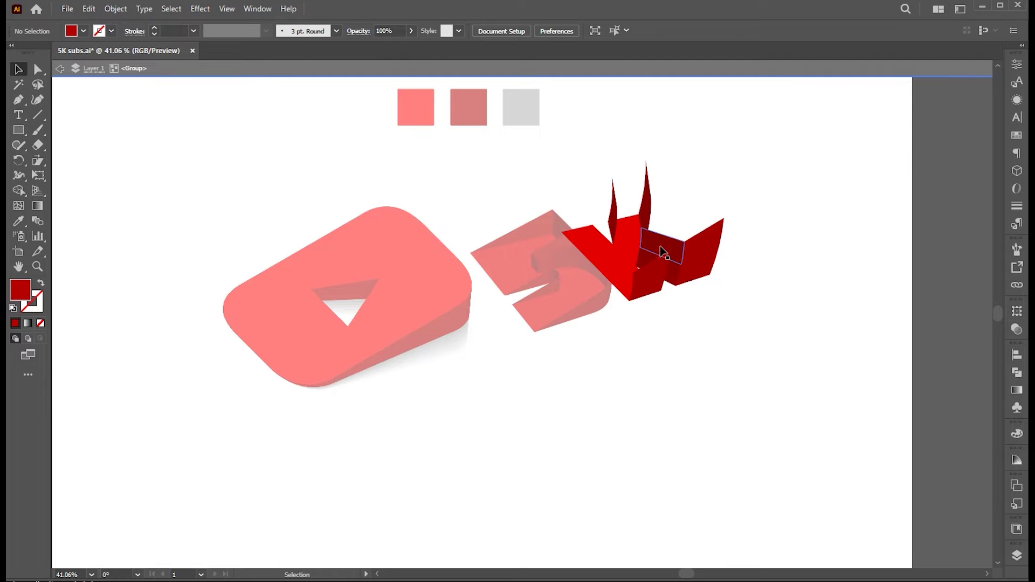
left_click(658, 253)
key("Delete")
left_click(698, 252)
key("Delete")
left_click(614, 208)
Isolate the 5 group, delete all its revolved side faces except the rear face, and leave isolation.
double_click(554, 232)
double_click(586, 269)
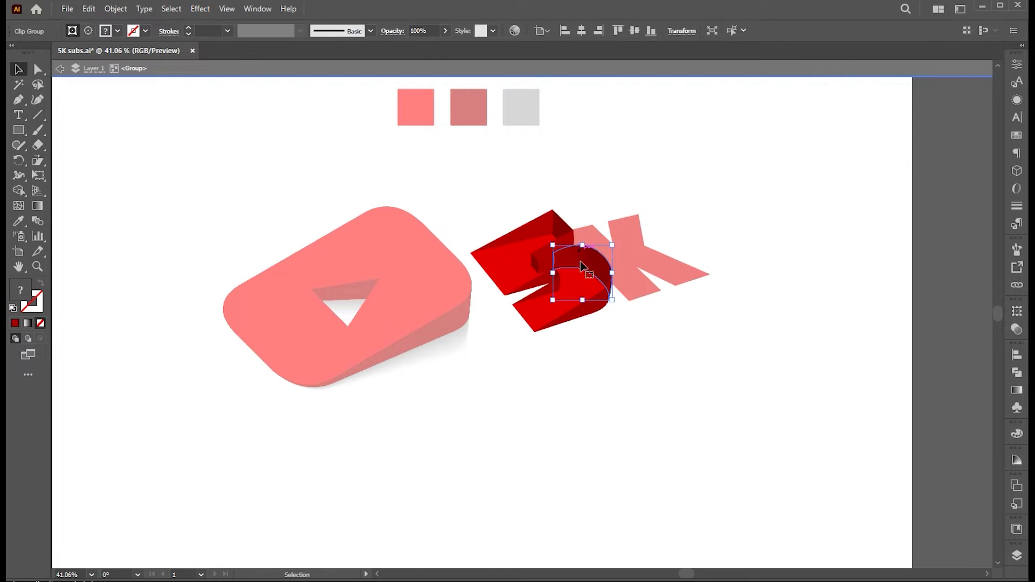
key("Delete")
left_click(546, 262)
key("Delete")
left_click(562, 235)
key("Delete")
left_click(535, 233)
key("Delete")
left_click(556, 279)
key("Delete")
left_click(601, 300)
key("Delete")
left_click(582, 314)
key("Delete")
key("Escape")
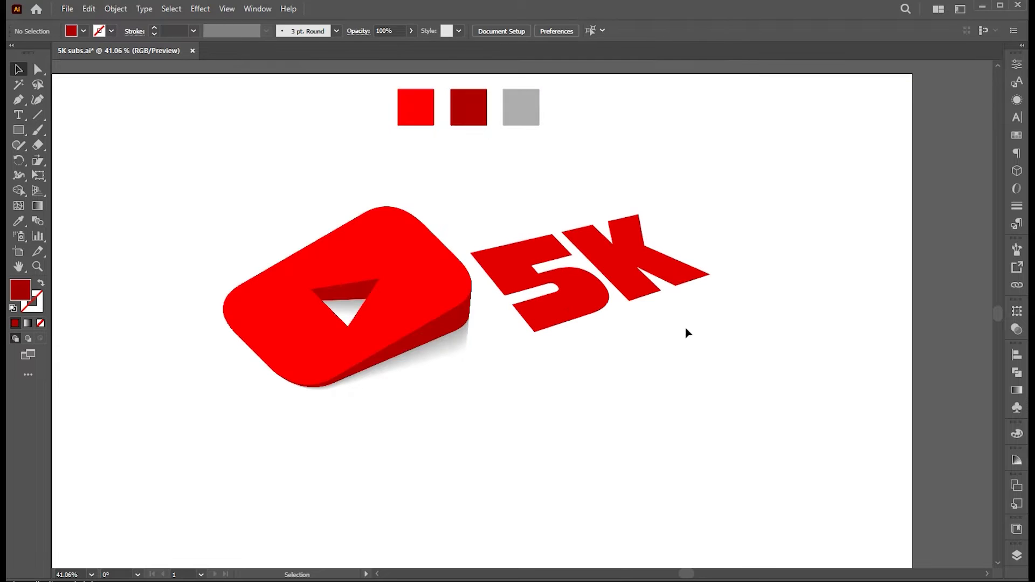
Fill the remaining rear 5K shapes with the dark red swatch colour.
left_click(596, 270)
key("i")
left_click(477, 107)
key("v")
left_click(708, 205)
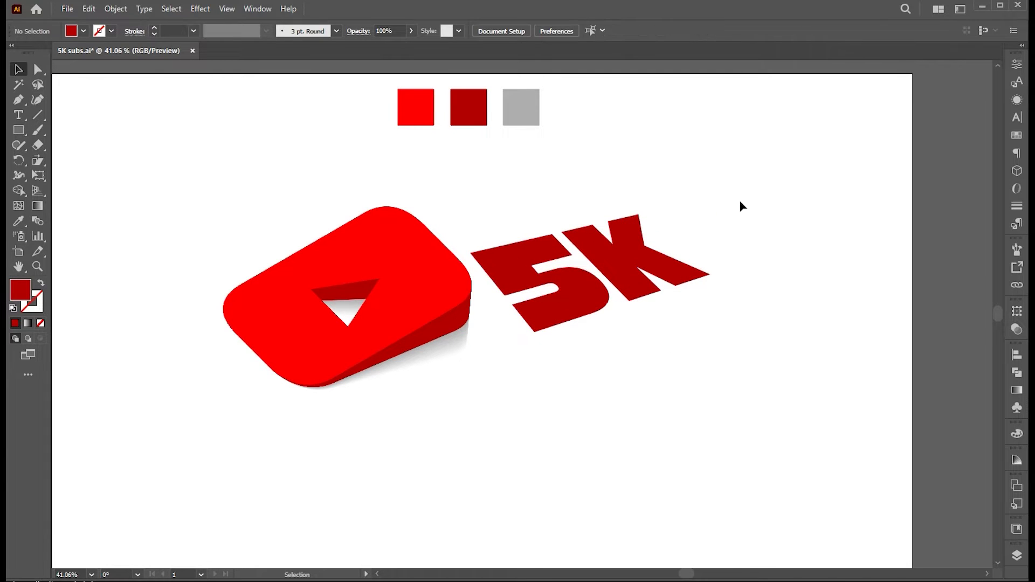
Paste the cut 5K front faces back in front and fill them with the bright red swatch colour.
left_click(89, 9)
left_click(124, 95)
key("i")
left_click(415, 107)
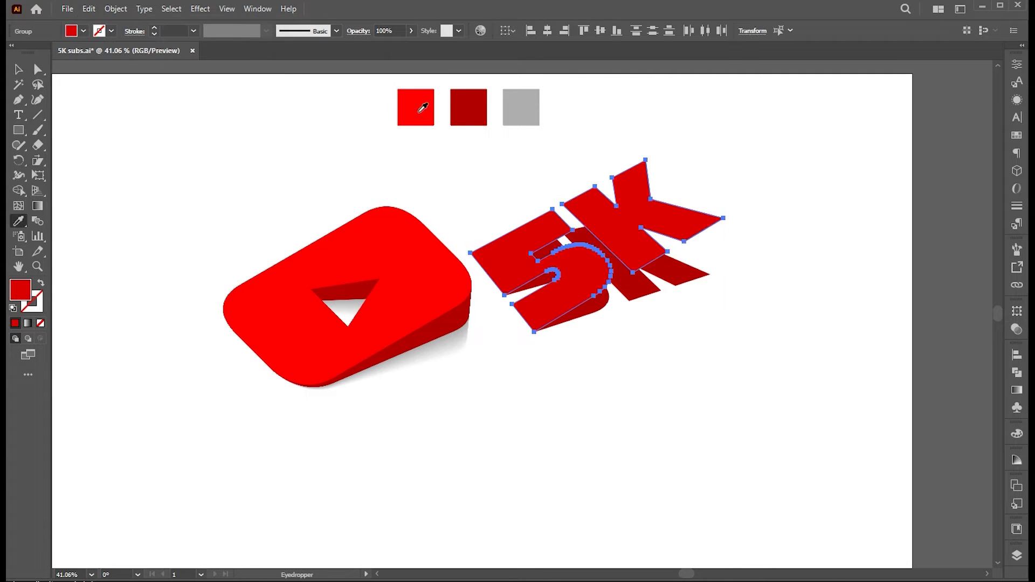
key("v")
Blend a dark red copy of the 5K front faces with the rear 5K shapes and expand the blend.
left_click(713, 265)
left_click(697, 232)
key("i")
key("v")
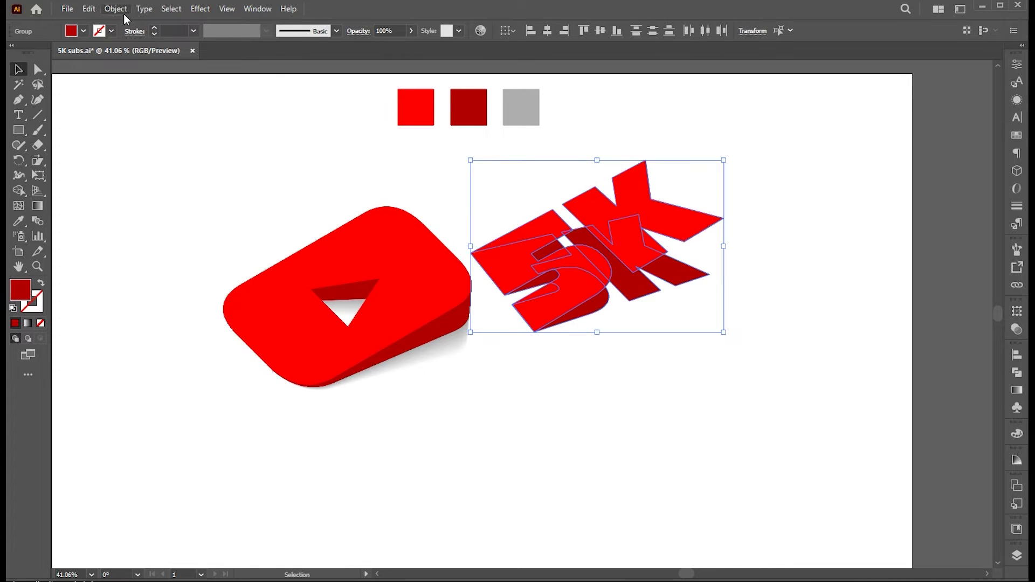
left_click(115, 9)
mouse_move(178, 394)
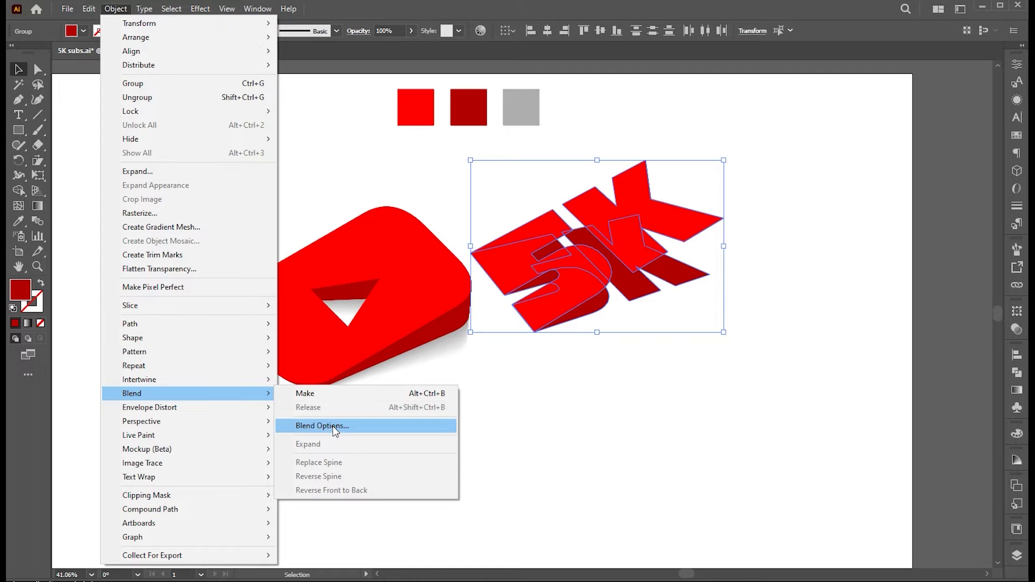
left_click(330, 394)
left_click(111, 9)
left_click(165, 173)
key("Return")
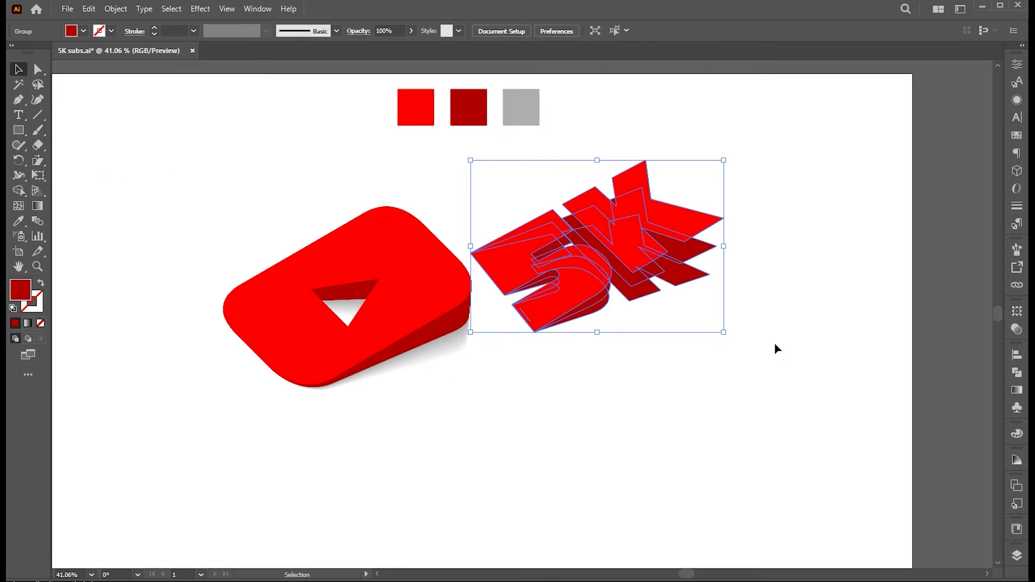
Try moving and deleting the stacked shapes of the expanded 5K blend individually, and undo the attempts.
left_click(783, 356)
double_click(702, 252)
left_click_drag(677, 210, 674, 145)
key("ctrl+z")
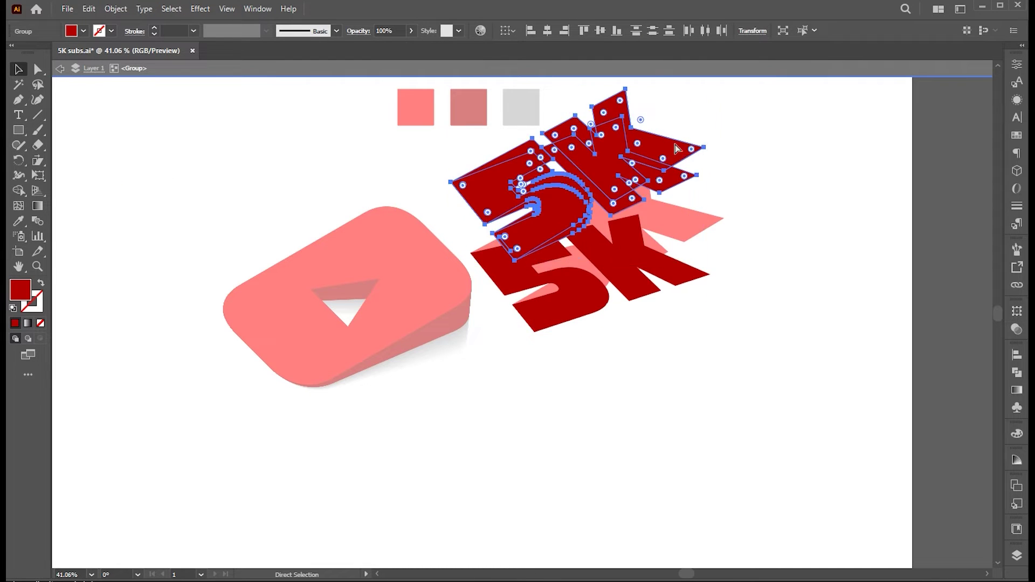
key("ctrl+z")
key("Delete")
double_click(777, 306)
key("ctrl+z")
left_click(779, 311)
left_click(702, 252)
left_click(710, 263)
left_click(706, 247)
key("ctrl+z")
key("ctrl+z")
left_click_drag(711, 222, 503, 464)
key("ctrl+z")
left_click_drag(656, 238, 402, 280)
key("ctrl+z")
key("ctrl+z")
key("ctrl+z")
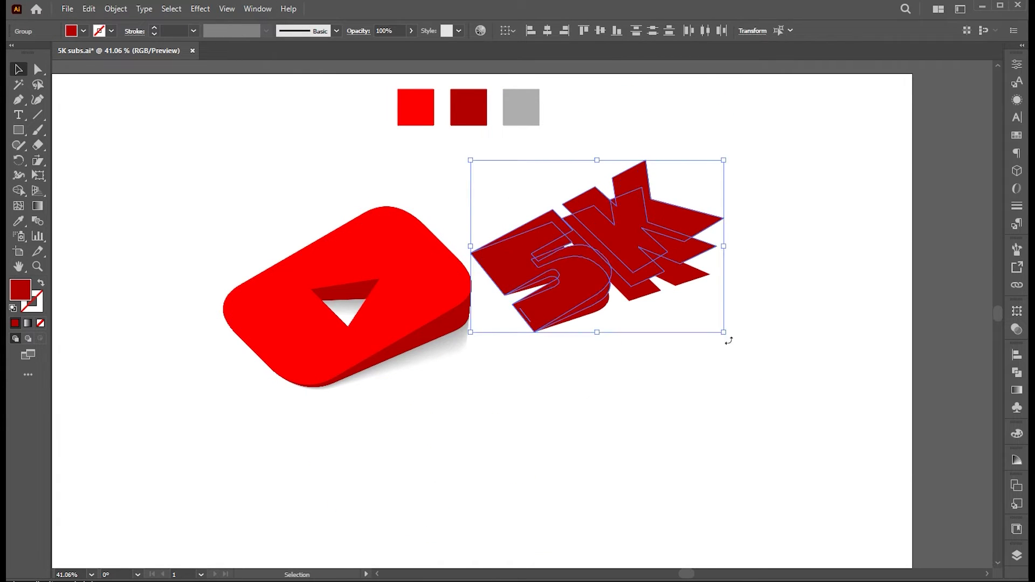
Paste the copied artwork in front, blend the front and middle dark red 5K shapes, and increase the specified blend steps.
left_click(88, 8)
left_click(115, 97)
left_click(116, 9)
mouse_move(141, 397)
left_click(305, 393)
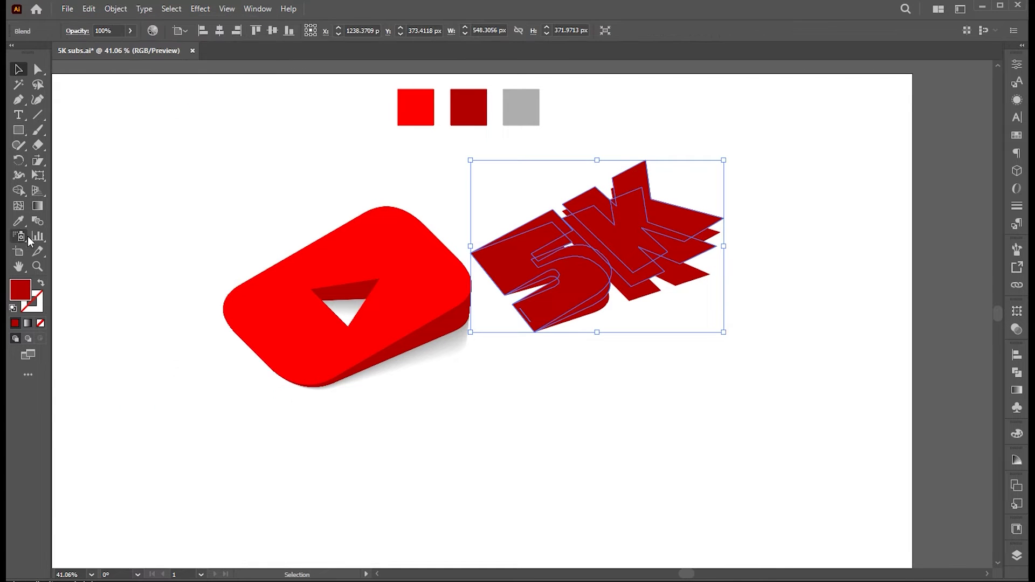
double_click(38, 221)
type("2")
key("Return")
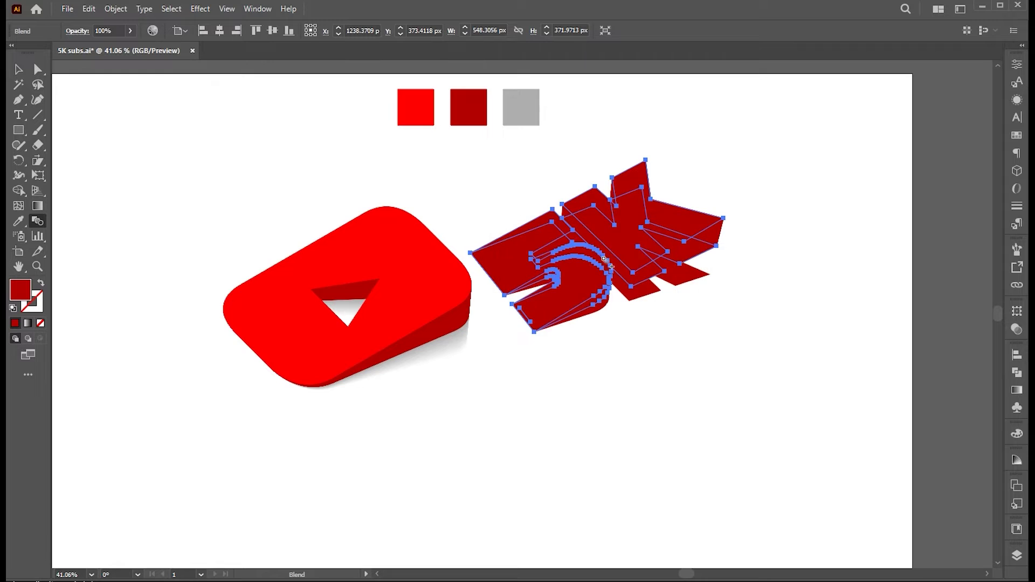
Place the bright red faces on top of the blended 5K and fill the rearmost outlines with the grey swatch colour.
key("v")
left_click(704, 287)
left_click(679, 277)
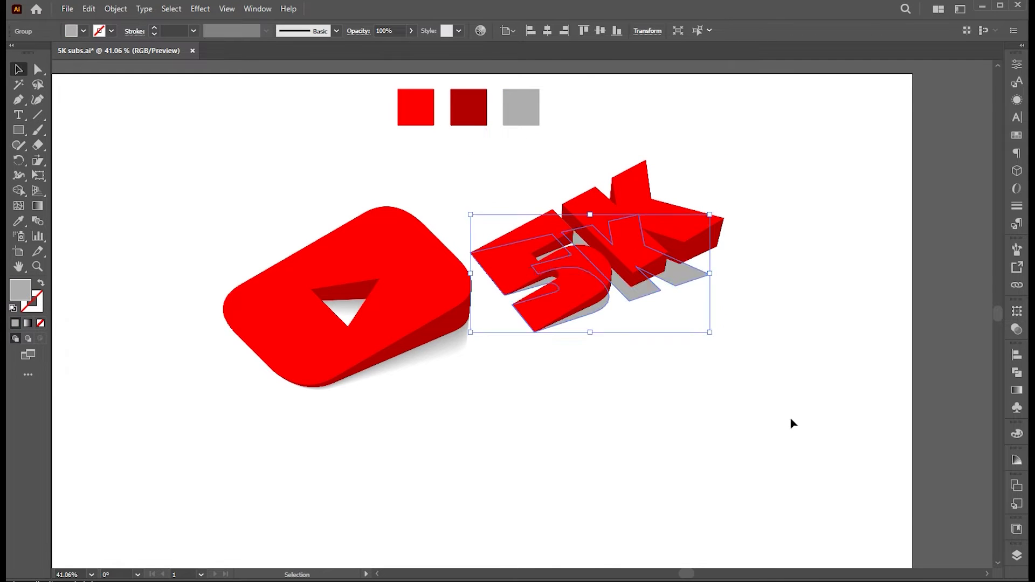
left_click(790, 419)
Copy the lower outlines from the dark red 5K side blend, paste them in front, and fill them with the rear shape's grey.
double_click(706, 249)
left_click_drag(706, 248, 705, 307)
key("ctrl+z")
key("ctrl+c")
double_click(774, 265)
key("ctrl+f")
key("i")
left_click(691, 275)
key("v")
Blend the two grey 5K shapes into a shadow using the Specified Steps spacing.
left_click(695, 275, "shift")
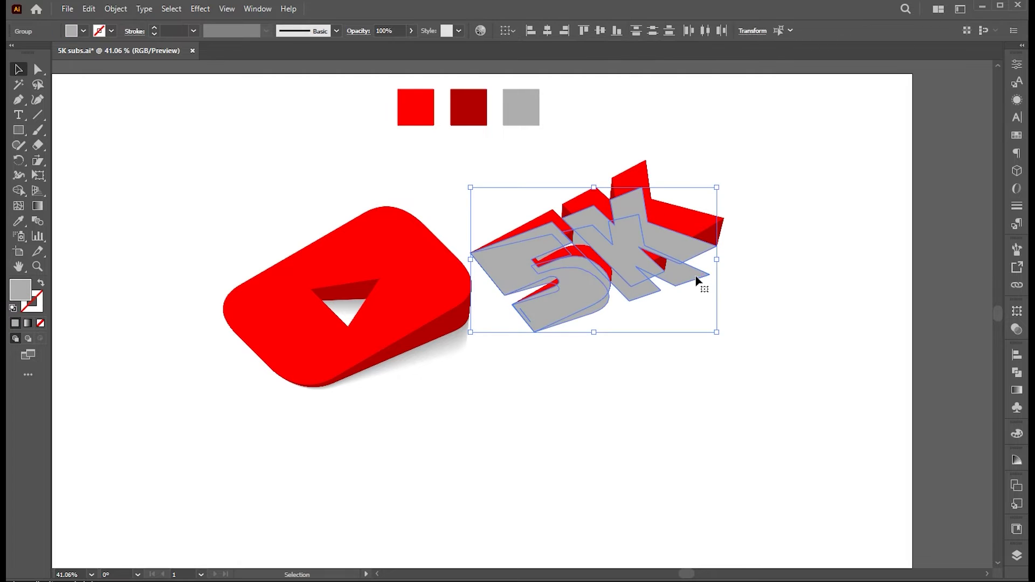
left_click(115, 8)
mouse_move(132, 393)
left_click(310, 394)
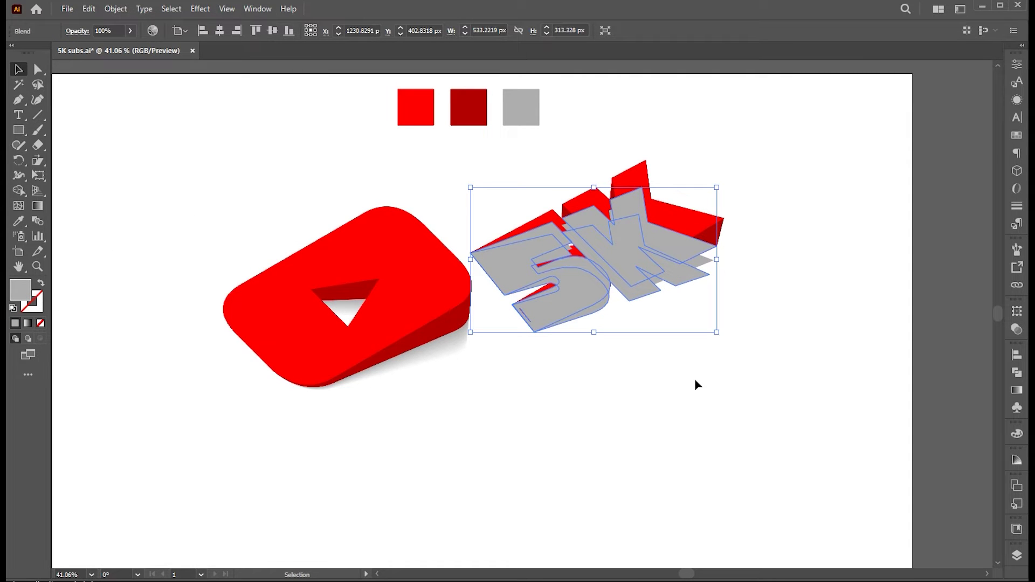
double_click(38, 221)
left_click(613, 265)
left_click(601, 285)
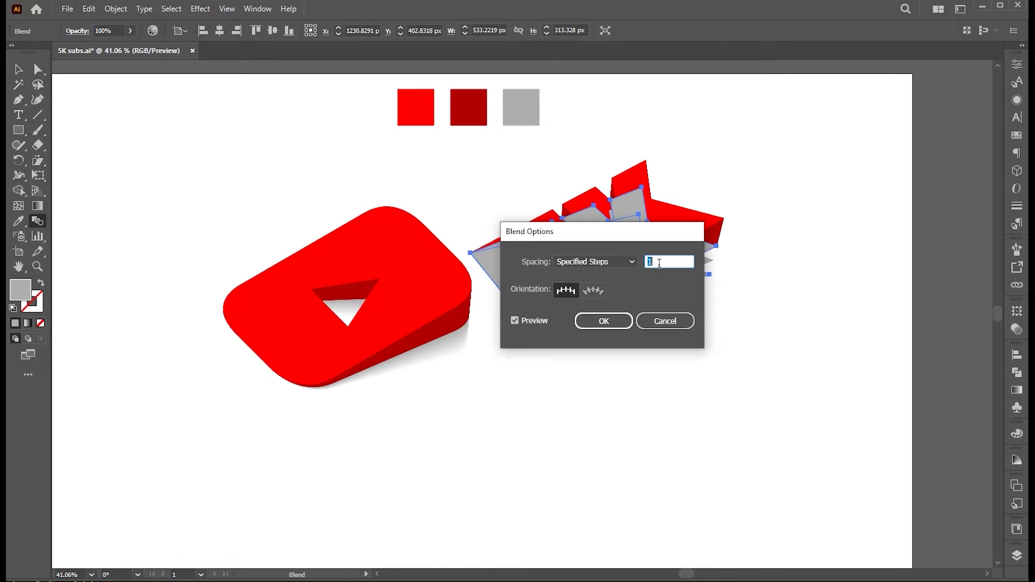
key("Return")
key("v")
Isolate the grey shadow blend, fill its rear 5K outline with the artboard white, and leave isolation.
double_click(687, 282)
left_click(688, 280)
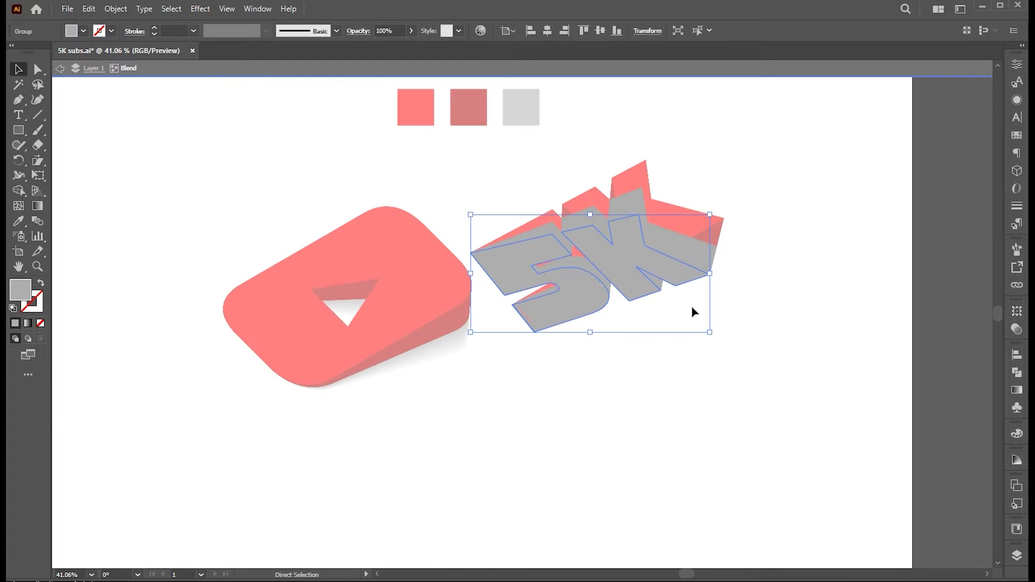
key("i")
left_click(814, 331)
key("v")
double_click(816, 329)
Send the 5K shadow blend to the back, behind the red lettering.
left_click(670, 266)
key("ctrl+shift+[")
key("ctrl+z")
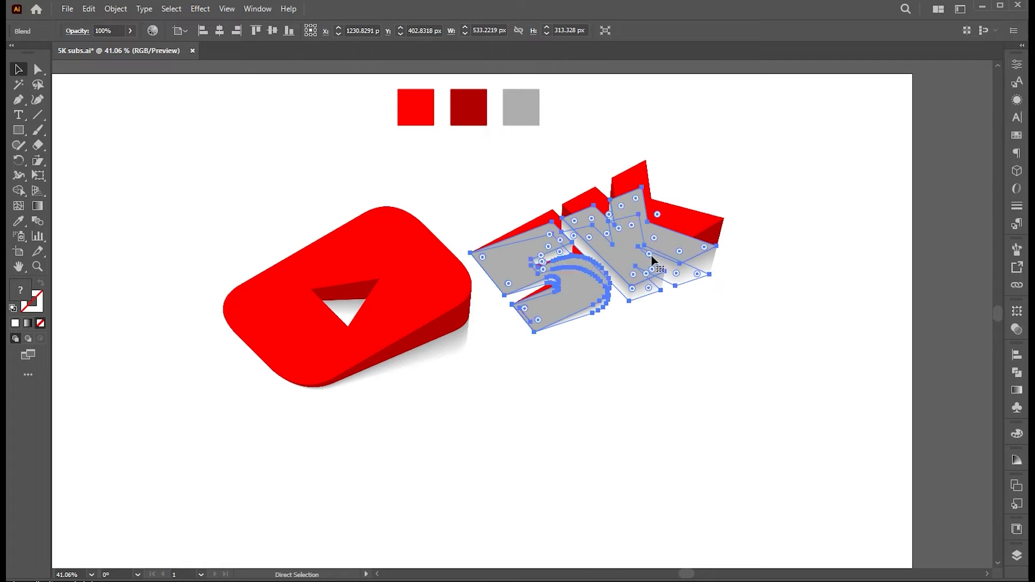
right_click(631, 248)
mouse_move(683, 449)
left_click(794, 493)
left_click(758, 405)
Scale the play-button artwork down and move it close to the lower end of the 5K lettering.
key("space")
left_click_drag(758, 404, 774, 431)
left_click(377, 337)
left_click_drag(499, 229, 481, 241)
left_click_drag(468, 311, 496, 324)
left_click(642, 386)
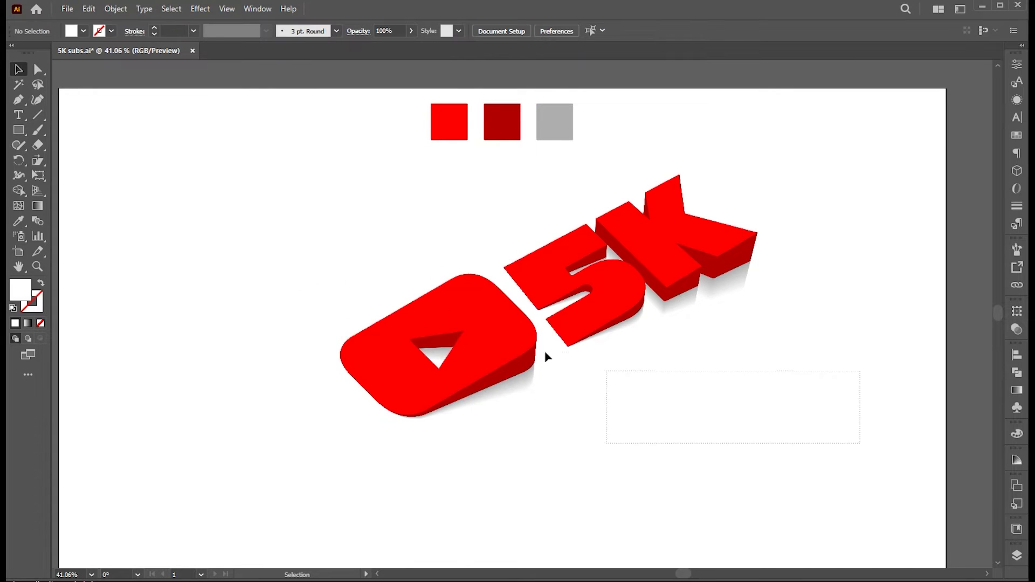
Move the play button and 5K lettering together and enlarge them to about 954 by 559 px.
left_click_drag(423, 226, 425, 226)
left_click_drag(648, 250, 616, 255)
left_click_drag(723, 304, 737, 300)
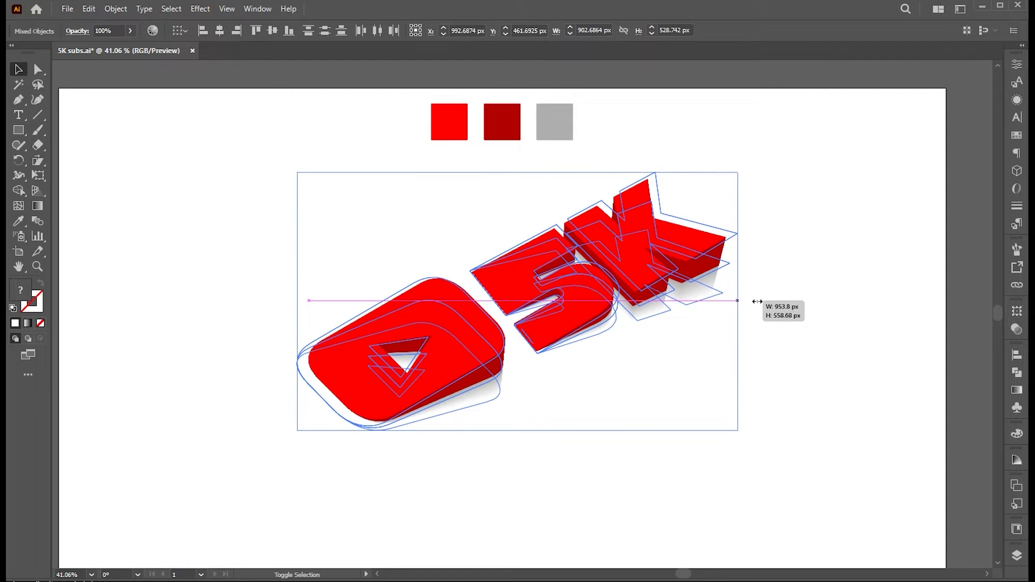
left_click(813, 299)
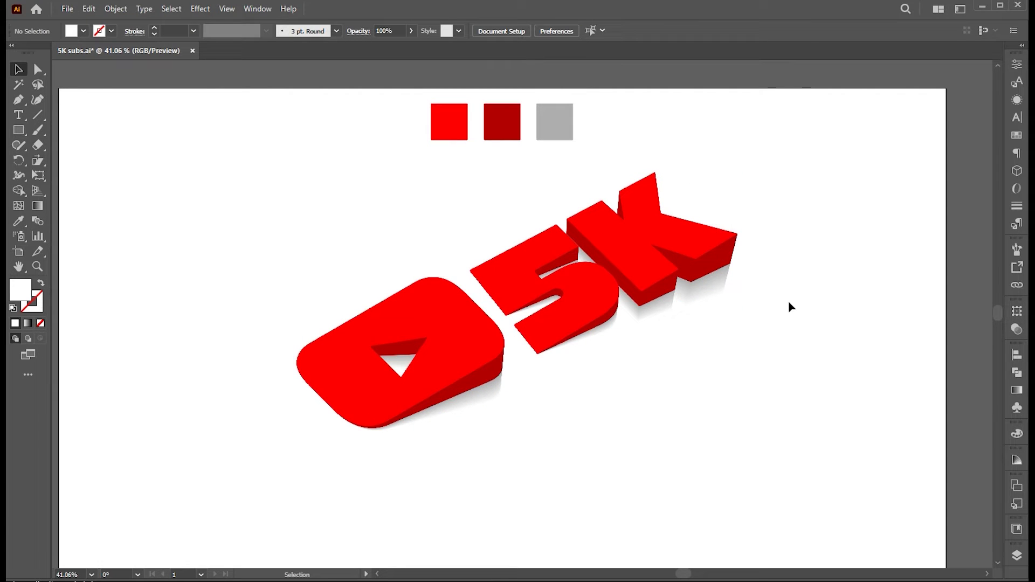
Copy the triangle's upper-right and the play button's lower-right corner edges, paste them in front, and swap their fill to a stroke.
left_click(428, 338)
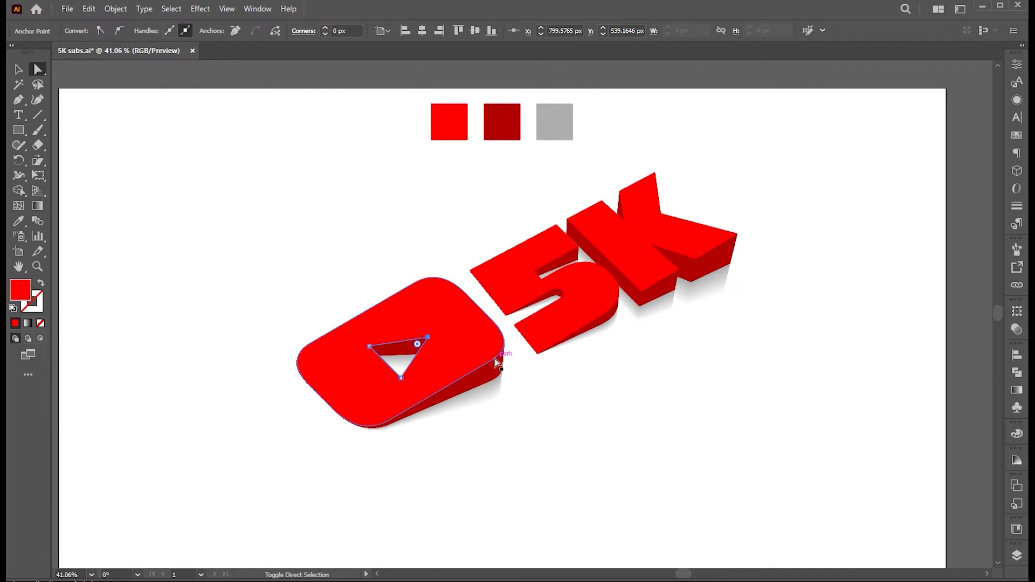
left_click(491, 361, "shift")
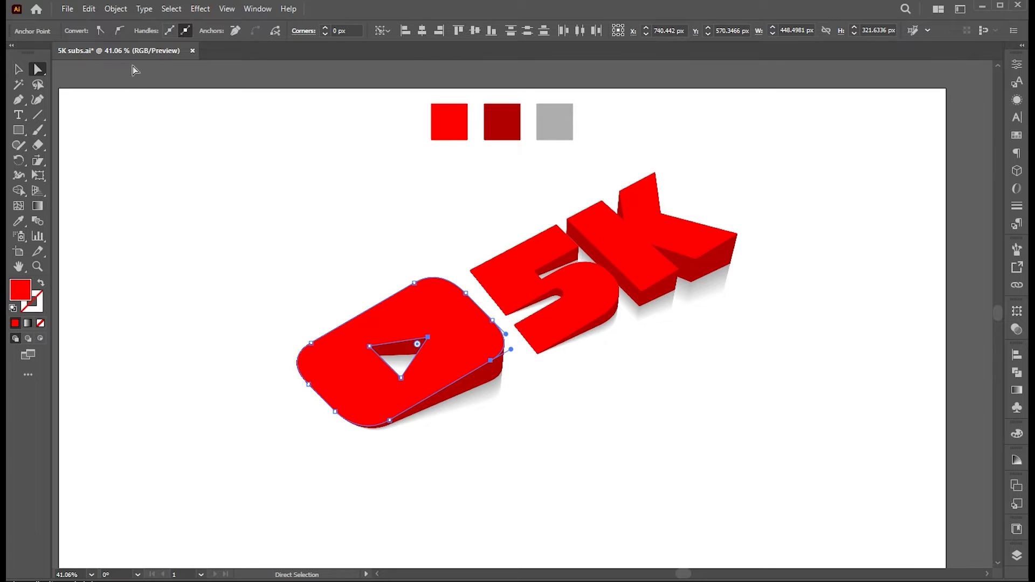
left_click(89, 9)
left_click(114, 74)
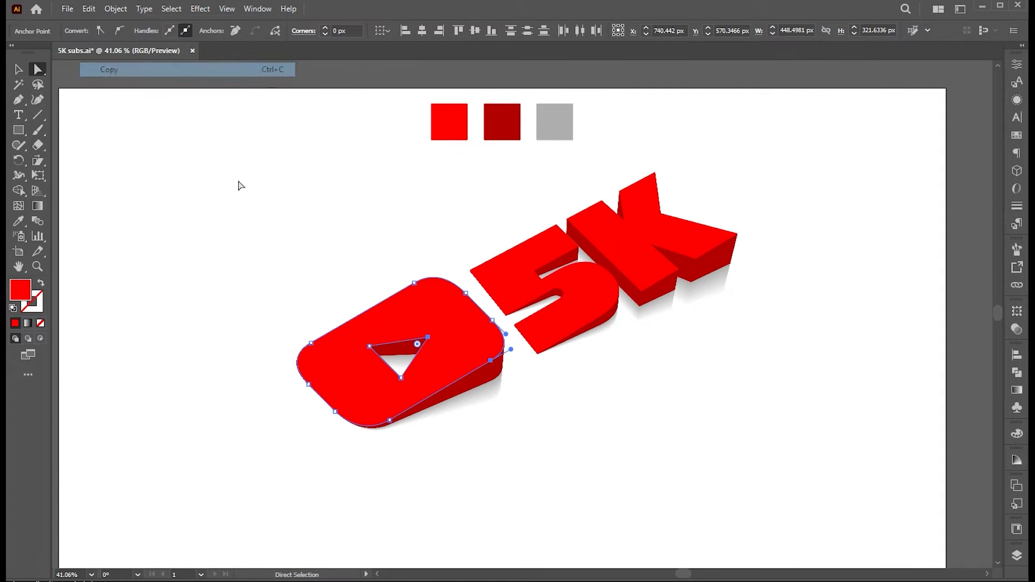
key("v")
left_click(601, 416)
key("ctrl+f")
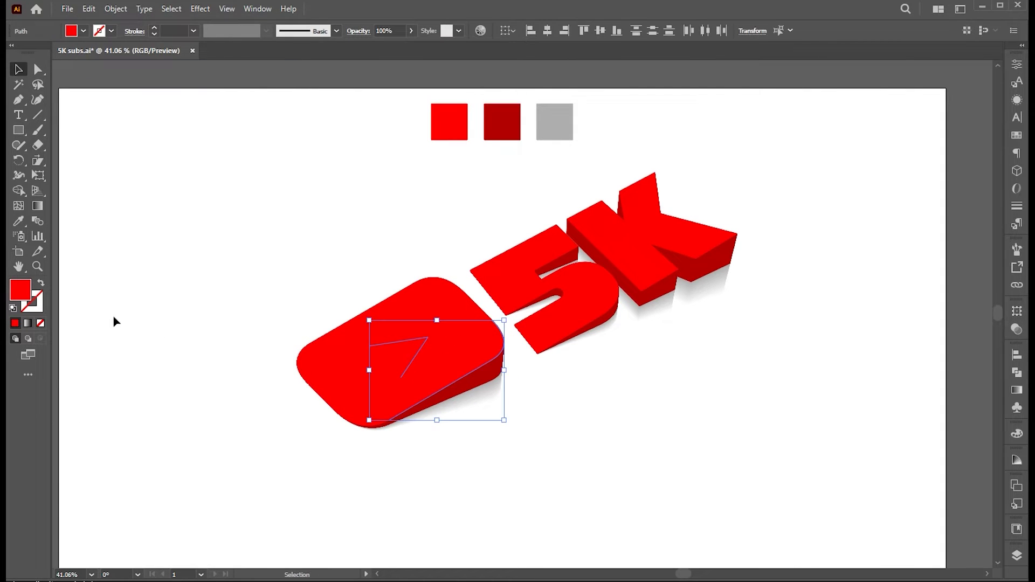
left_click(41, 284)
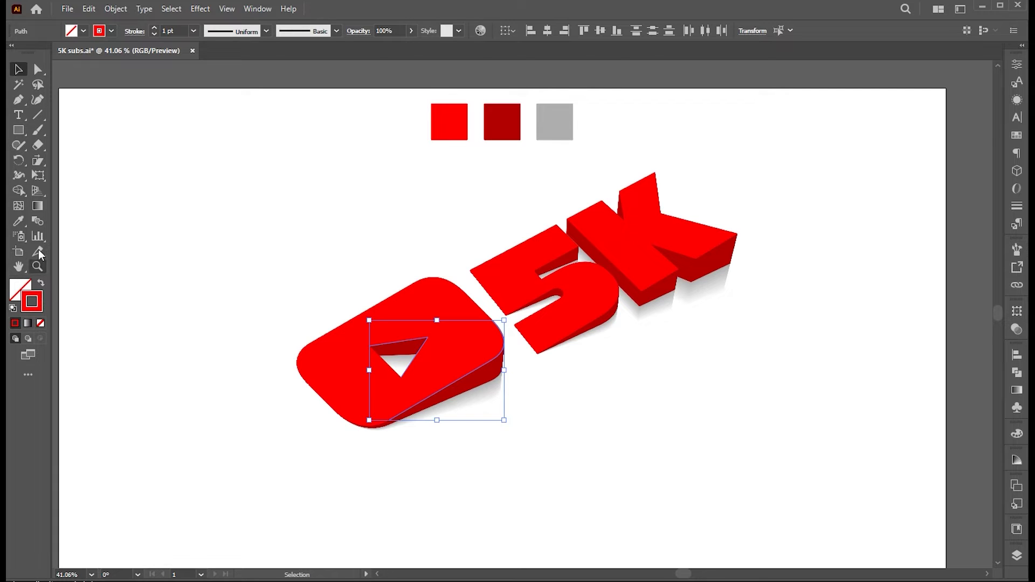
Apply a gradient to the copied edges' stroke, with a white end stop at 0% opacity.
left_click(37, 206)
left_click(1017, 389)
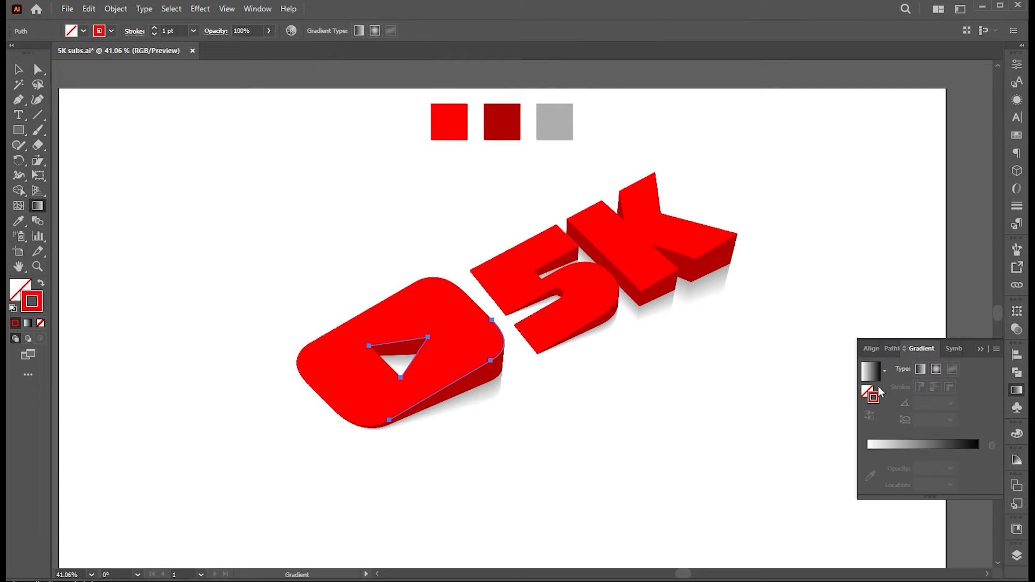
left_click(870, 372)
double_click(978, 453)
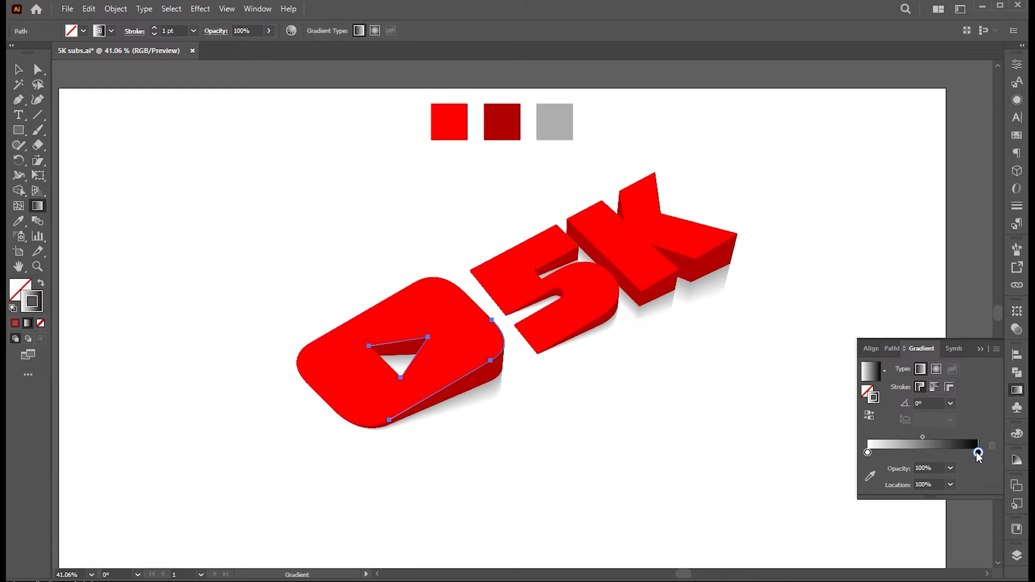
left_click(845, 563)
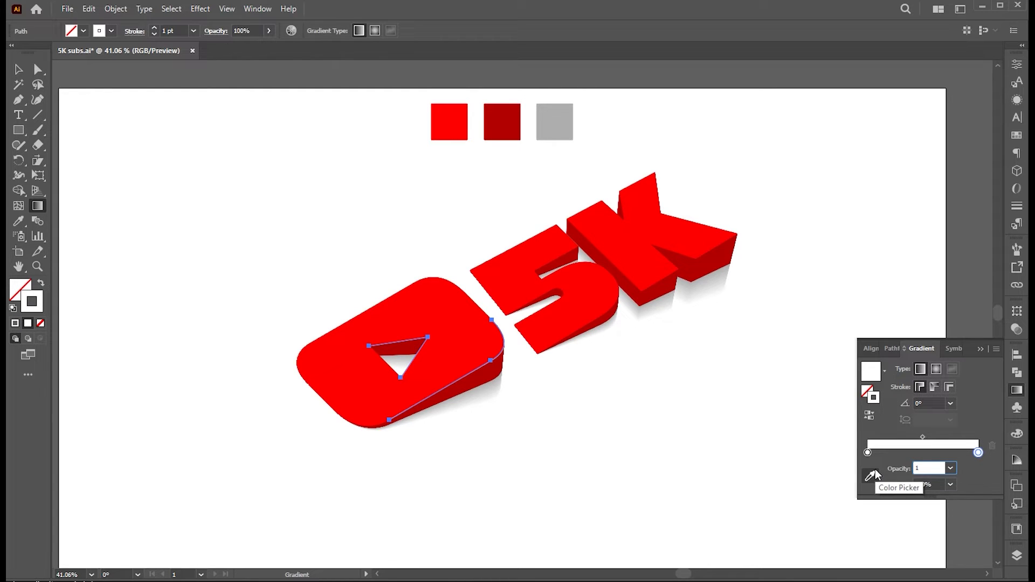
type("0")
key("Return")
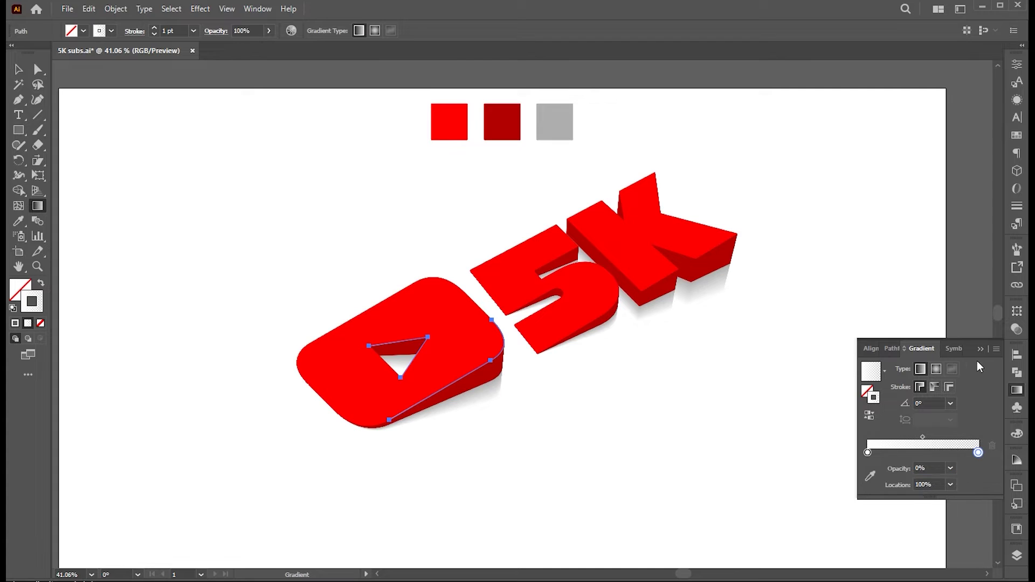
Make the highlight stroke's gradient radial, shift its midpoint to about 68%, and set the stroke weight to 3 pt.
left_click(937, 368)
key("v")
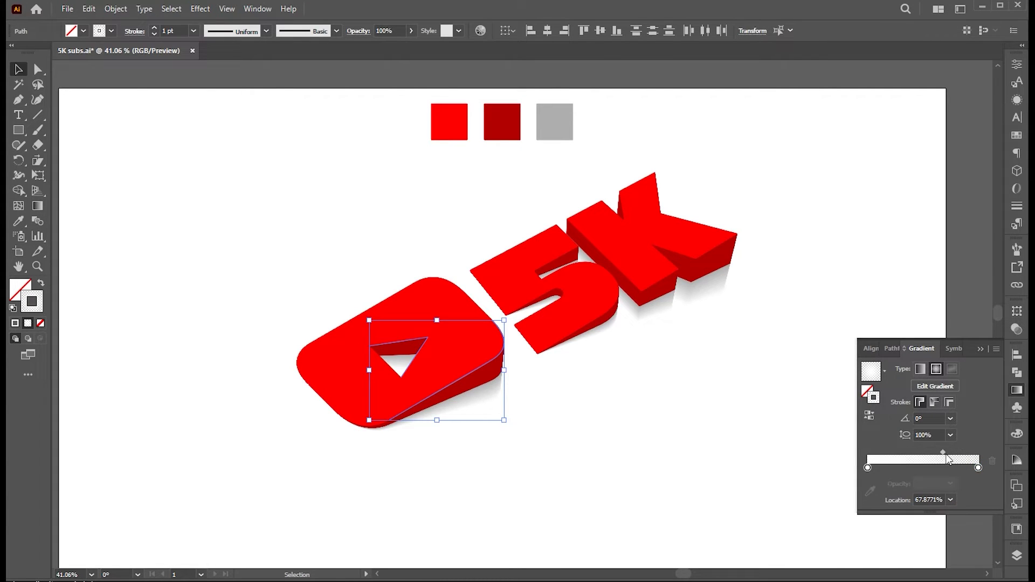
left_click(869, 416)
key("ctrl+z")
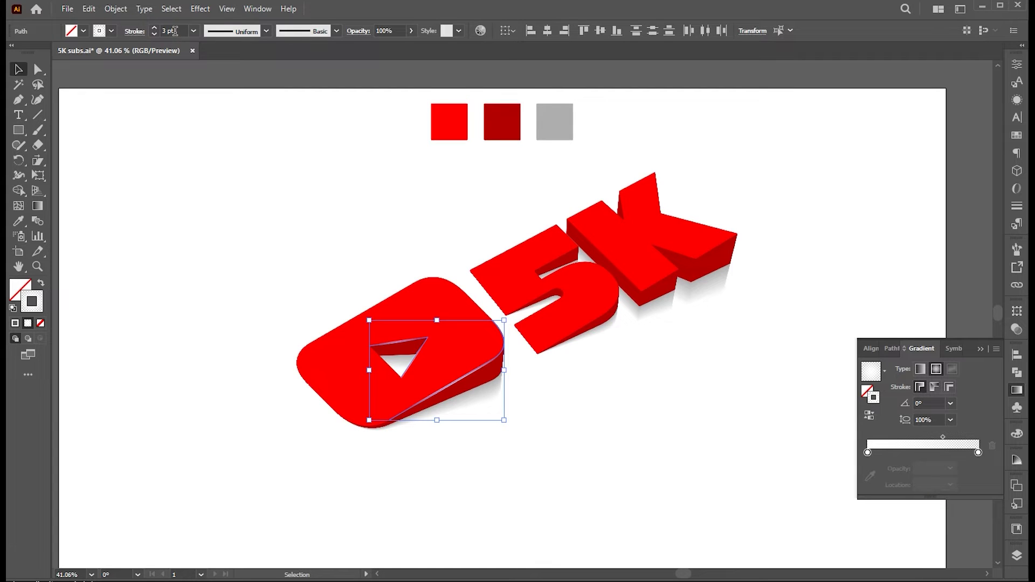
left_click(651, 400)
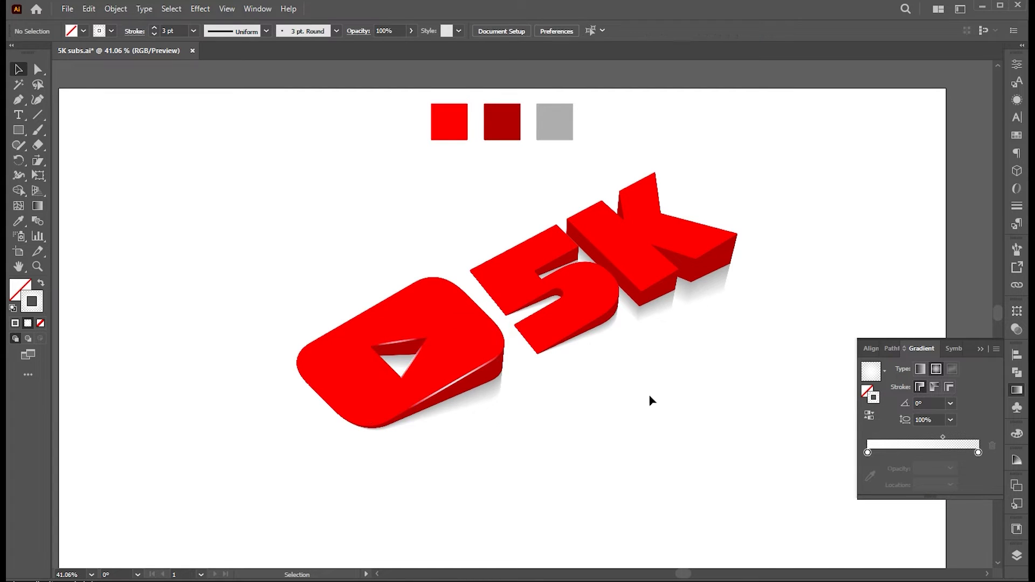
key("a")
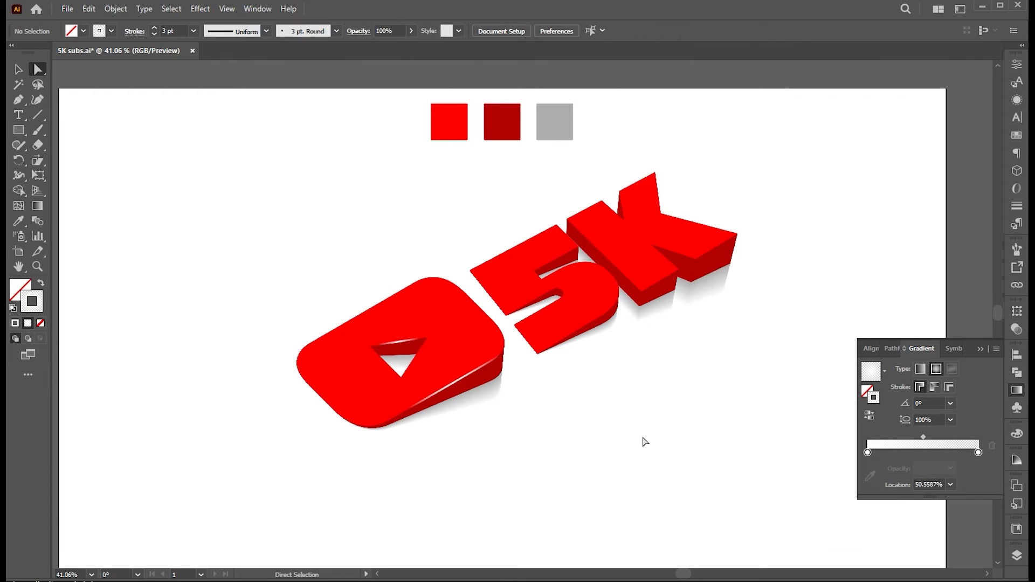
Copy the 5 front face's upper notch, lower notch and outer right curve edges, and paste them in front.
key("a")
left_click(534, 271)
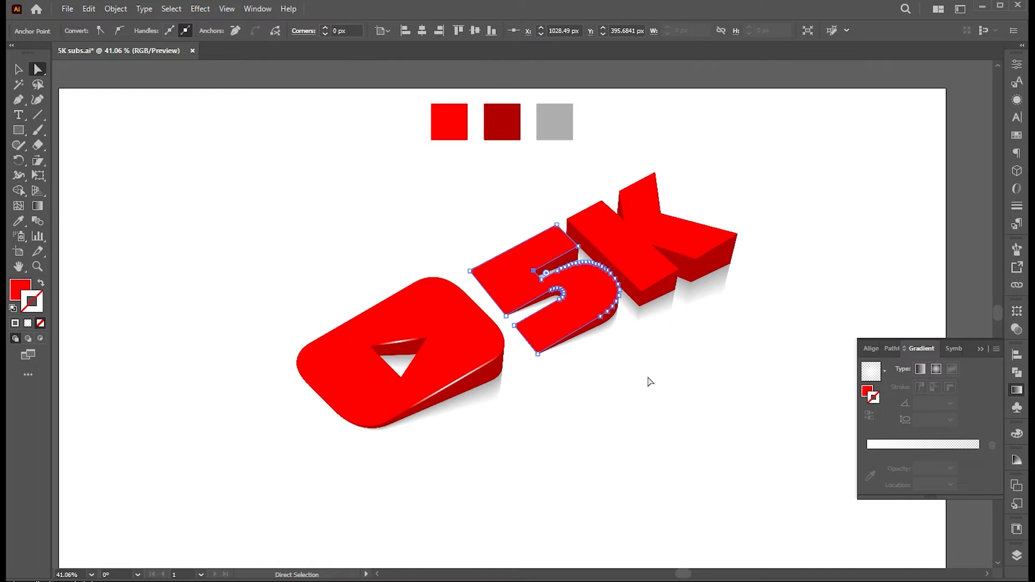
double_click(587, 289)
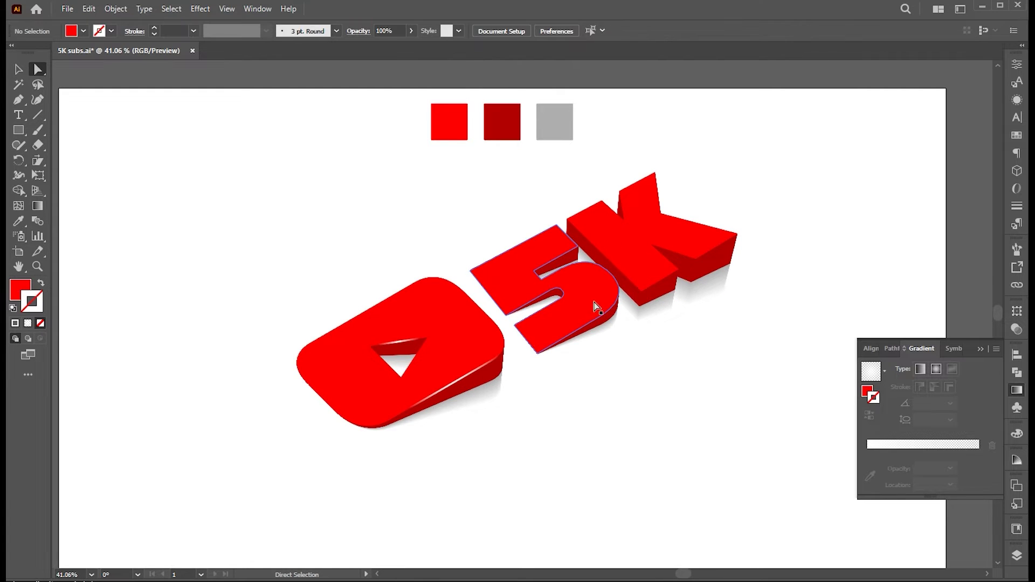
left_click(533, 272)
left_click(533, 272)
key("v")
double_click(564, 289)
key("a")
left_click(533, 272)
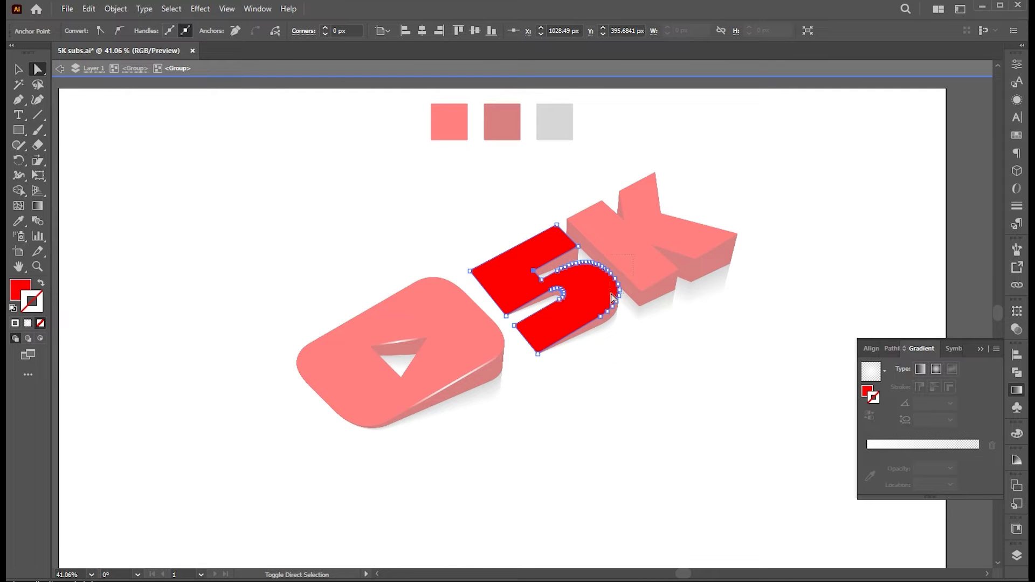
left_click_drag(592, 296, 591, 296)
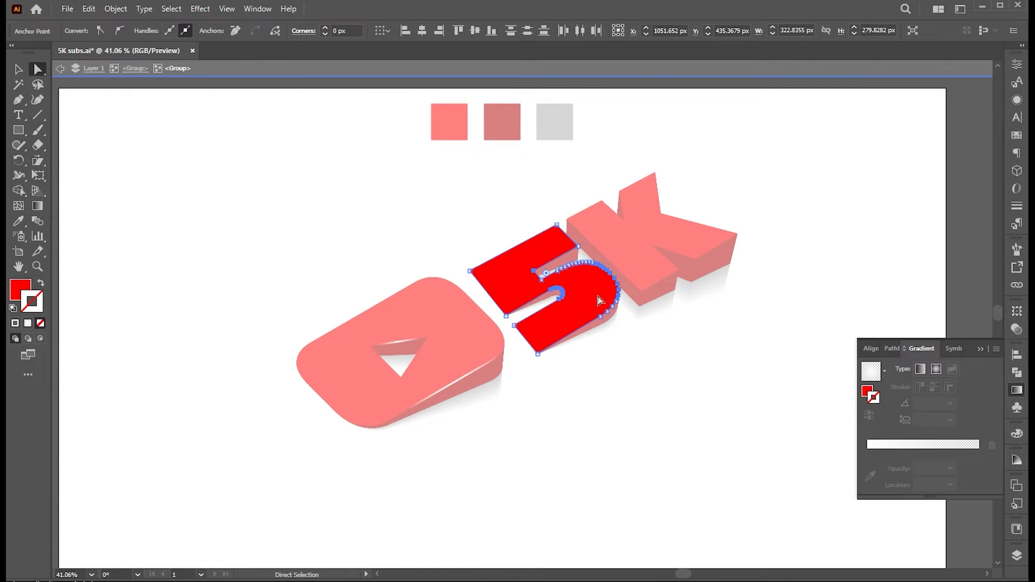
double_click(671, 401)
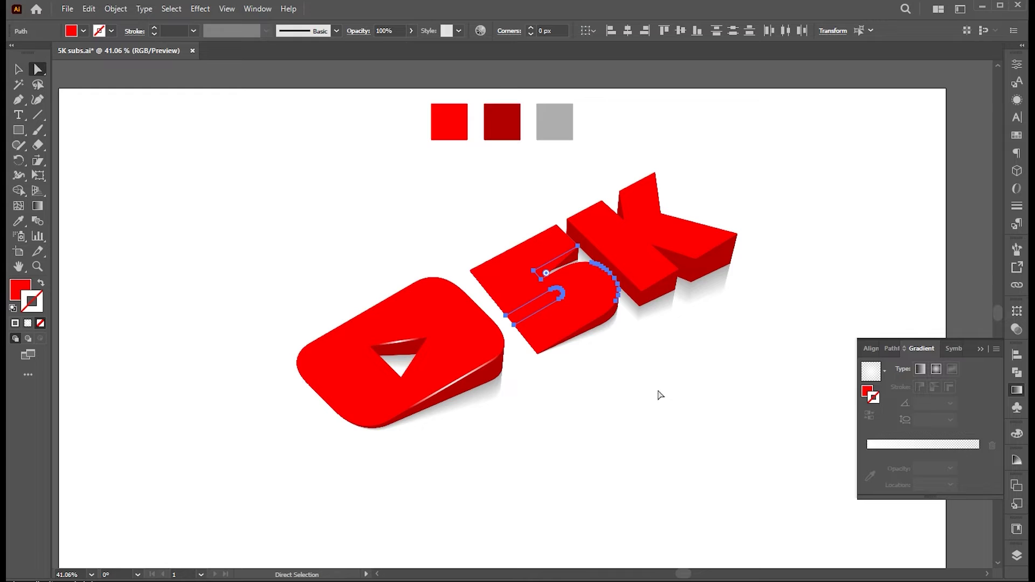
Remove the straight ends from the copied lower notch edge of the 5, keeping only its inner curve.
double_click(543, 306)
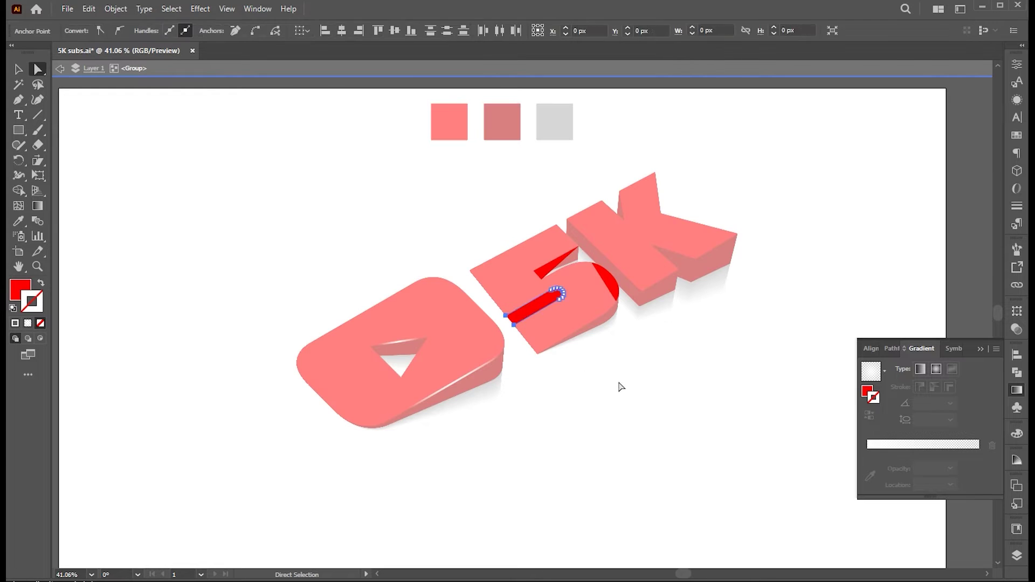
key("Delete")
double_click(620, 386)
key("v")
left_click_drag(610, 285, 619, 327)
key("ctrl+z")
Apply the play button's gradient highlight stroke to the copied edges of the 5 with the Eyedropper.
key("i")
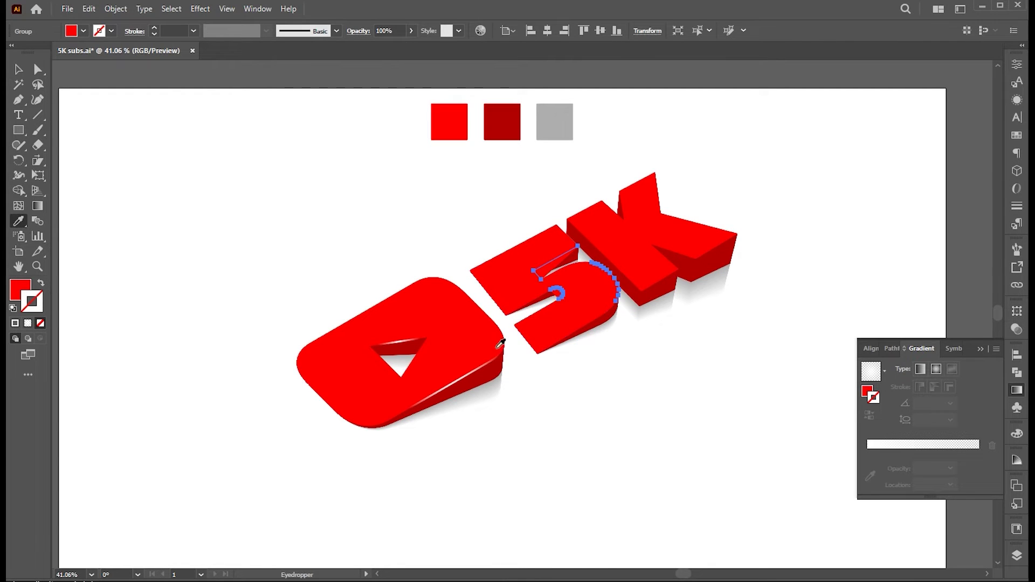
left_click(474, 370)
key("v")
left_click(639, 383)
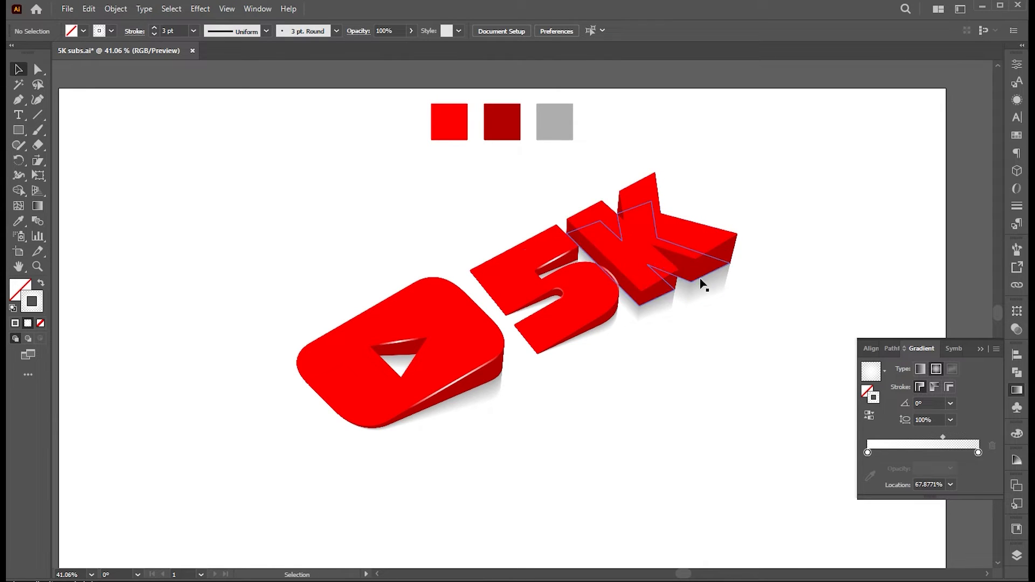
Copy the K's upper notch, upper-arm and lower-right edges, paste them in front, and apply the 5's highlight stroke.
double_click(692, 248)
key("a")
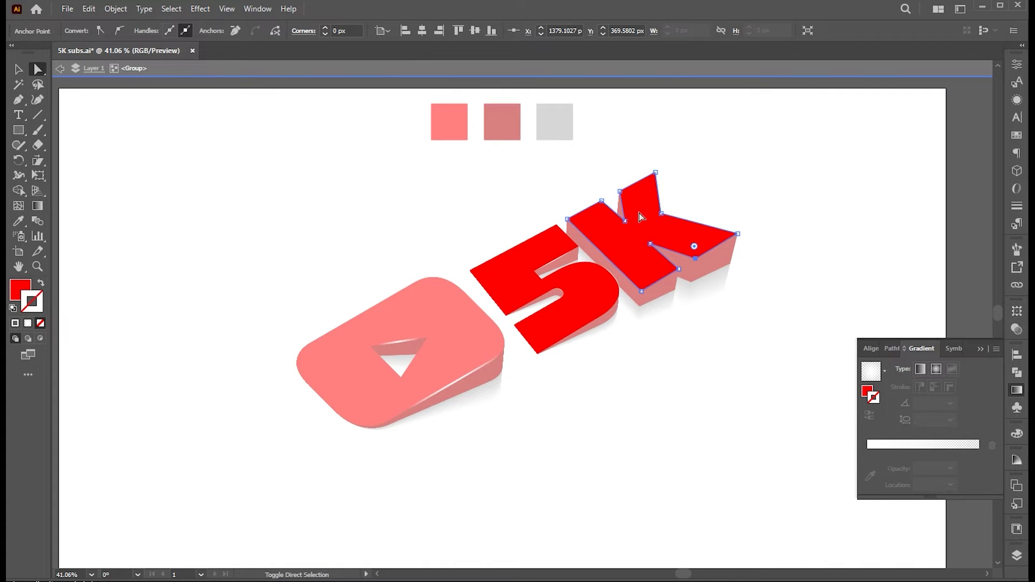
key("v")
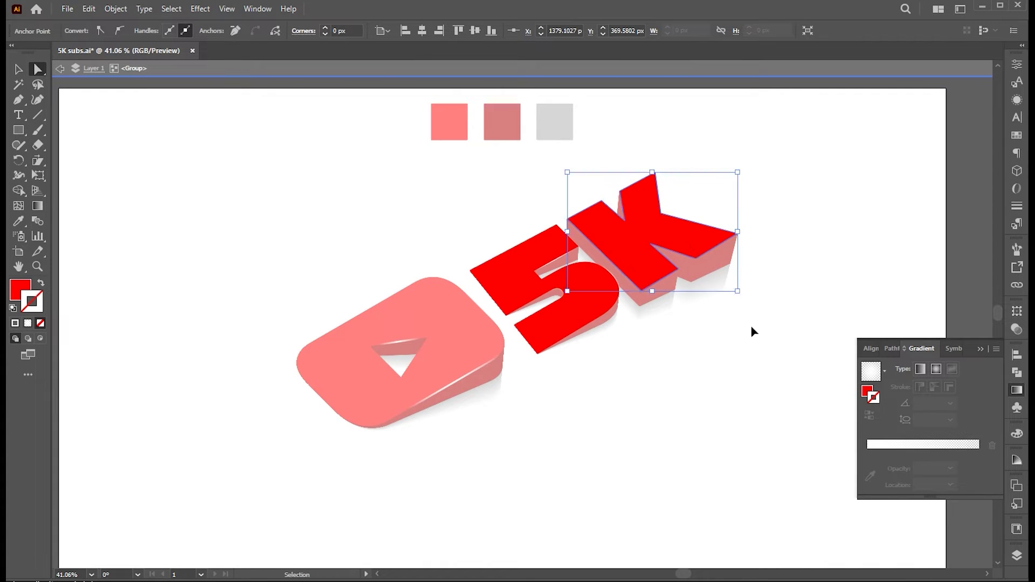
key("Escape")
key("i")
left_click(581, 256)
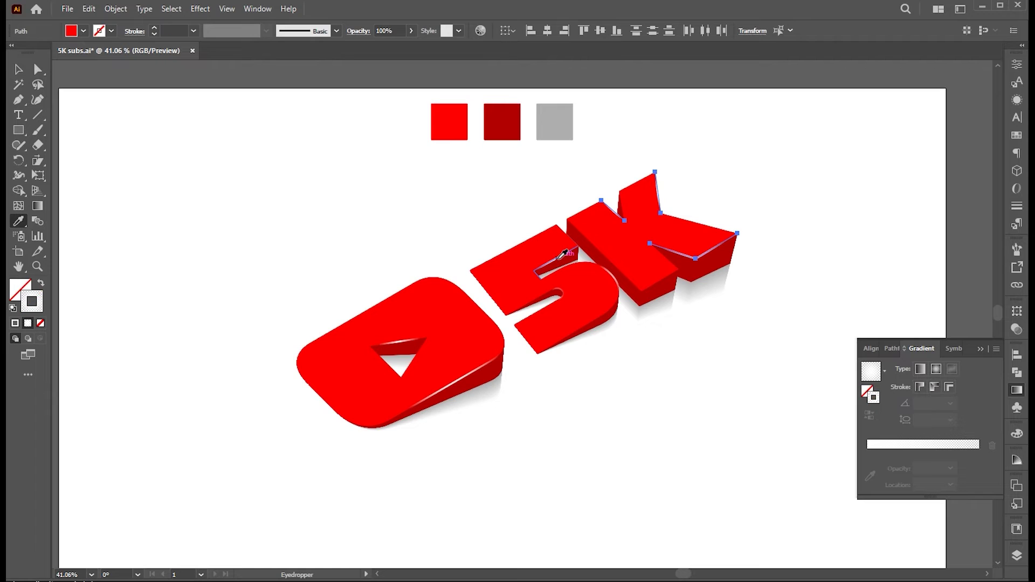
key("v")
left_click(704, 382)
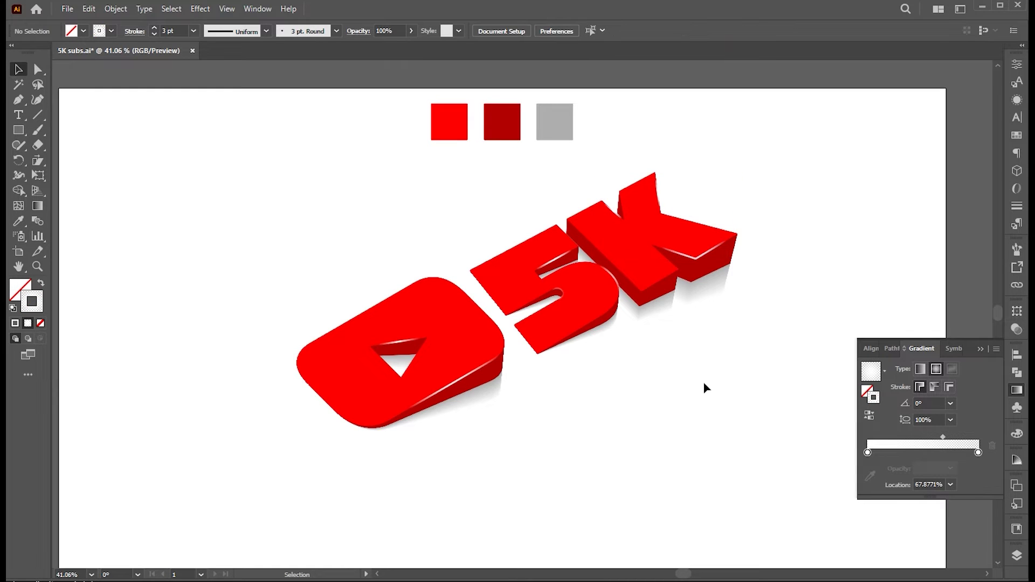
Add the same gradient highlight along the K's long lower-left edge.
left_click(659, 201)
left_click(741, 226)
key("a")
left_click(610, 262, "ctrl")
left_click(724, 384, "ctrl")
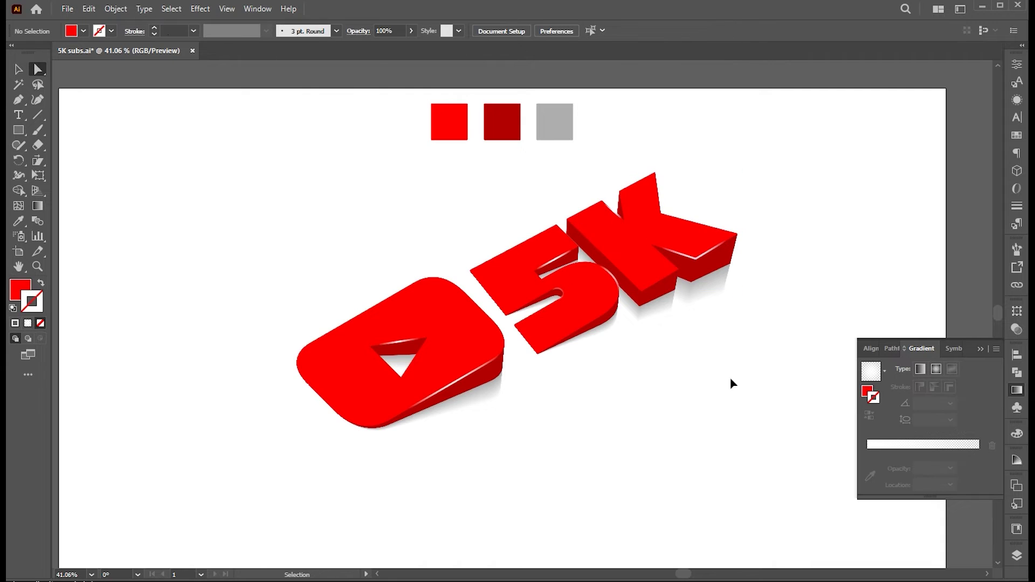
left_click(720, 321)
left_click(717, 384)
key("period")
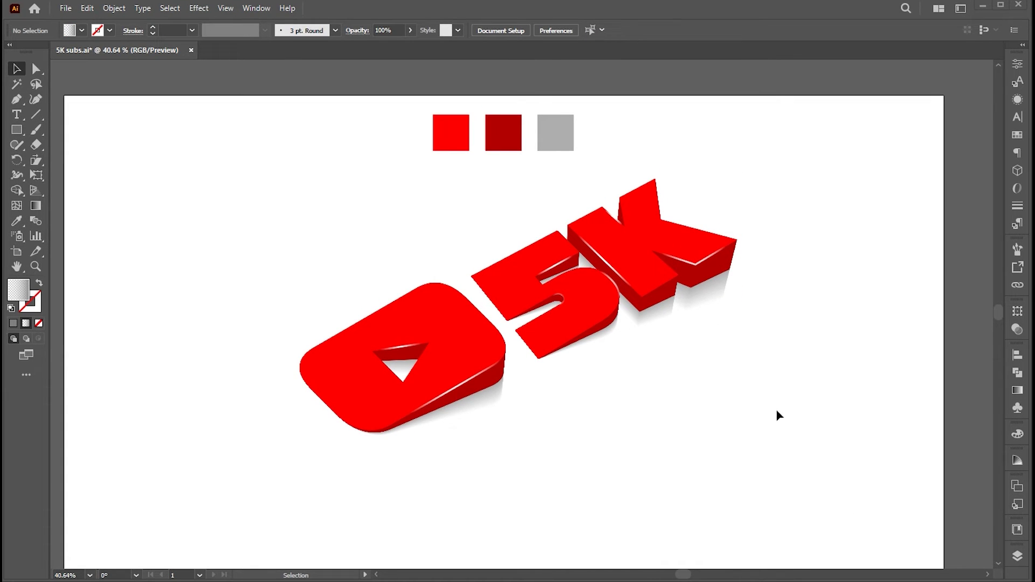
Duplicate the SUBSCRIBER text from the pasteboard to beneath the play button, and expand it into shapes.
scroll(754, 386, "down", 5)
left_click_drag(682, 317, 682, 279)
left_click_drag(579, 512, 671, 155)
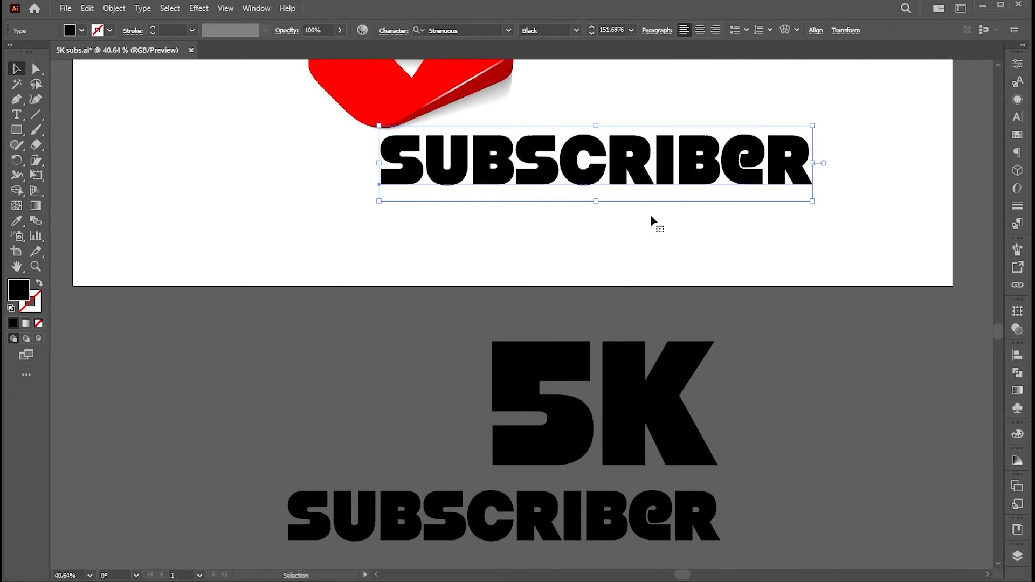
scroll(652, 221, "up", 5)
left_click(114, 8)
left_click(135, 173)
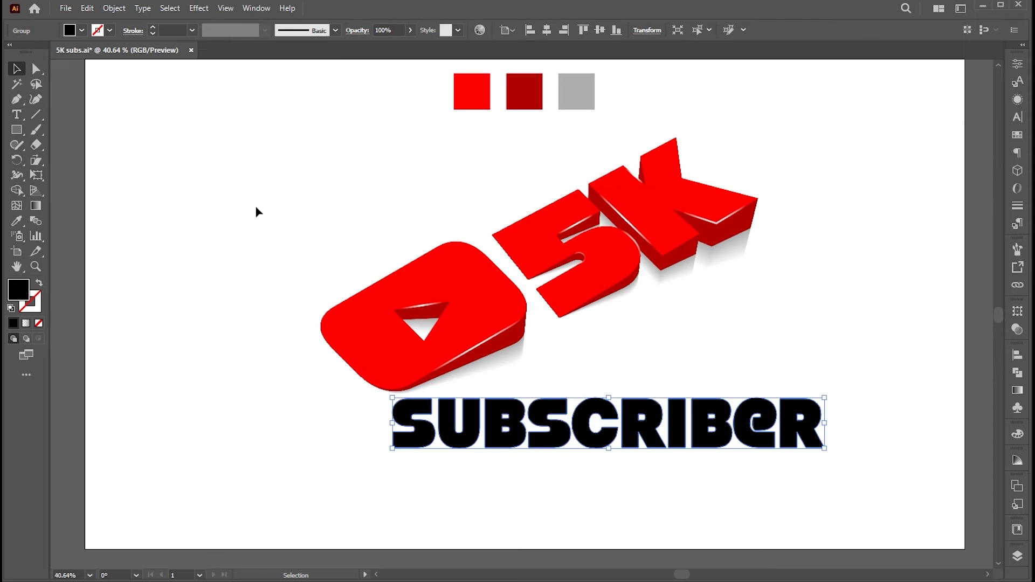
Apply 3D Revolve (Classic) to SUBSCRIBER with rotations 38°, -20° and 30°, perspective 50°, and revolve angle 10°.
left_click(198, 8)
mouse_move(232, 81)
mouse_move(398, 152)
left_click(507, 167)
type("38")
key("Tab")
key("Tab")
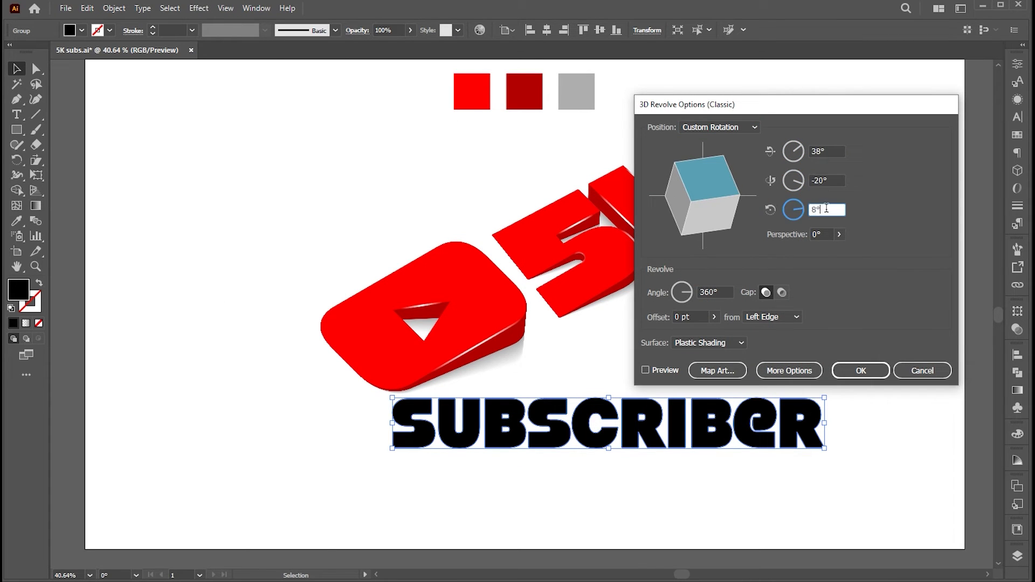
type("30")
key("Tab")
type("50")
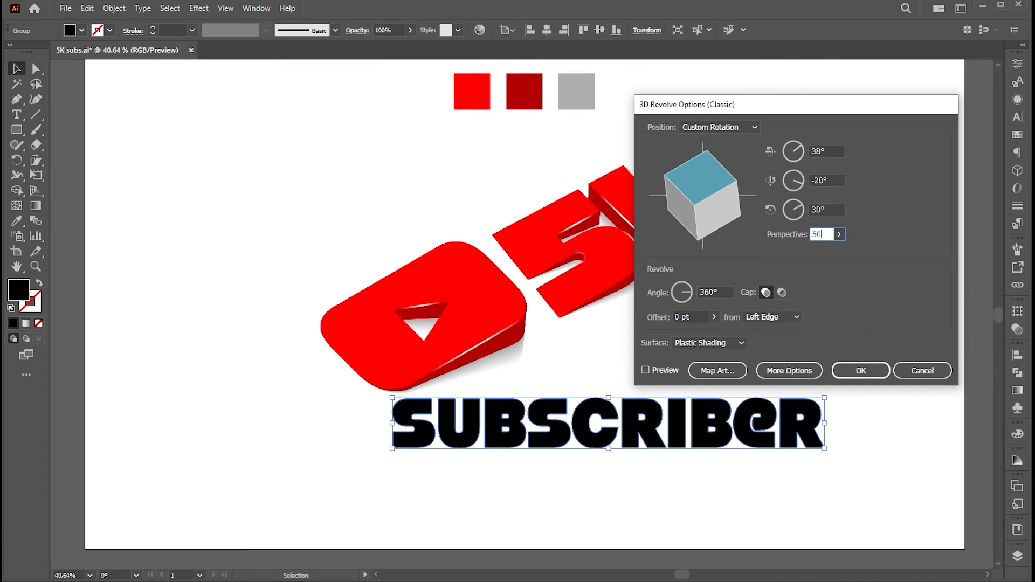
left_click(657, 370)
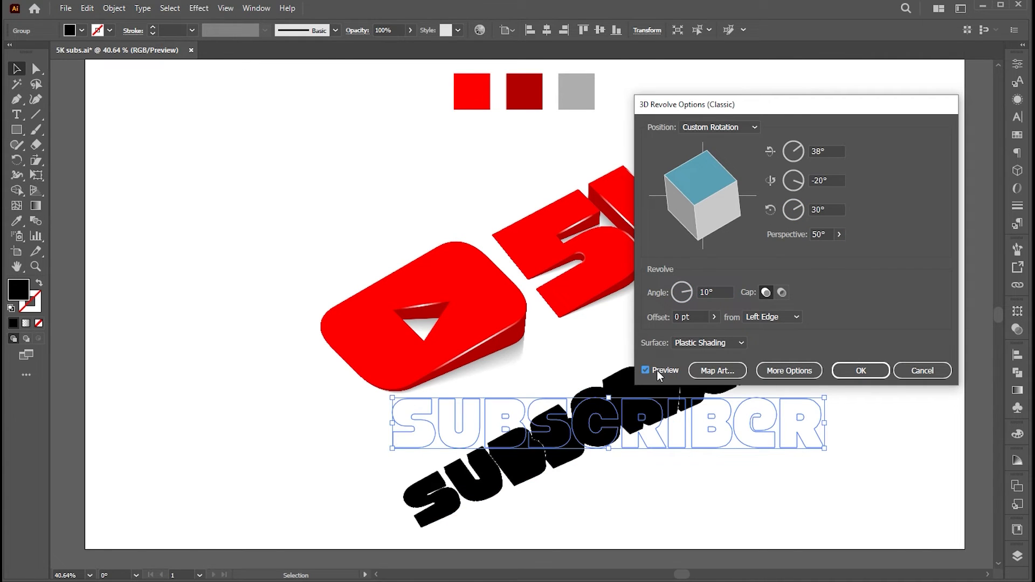
left_click_drag(798, 110, 839, 27)
left_click(907, 276)
Fill the 3D SUBSCRIBER text with dark grey and move it up beneath the 5K lettering.
double_click(23, 290)
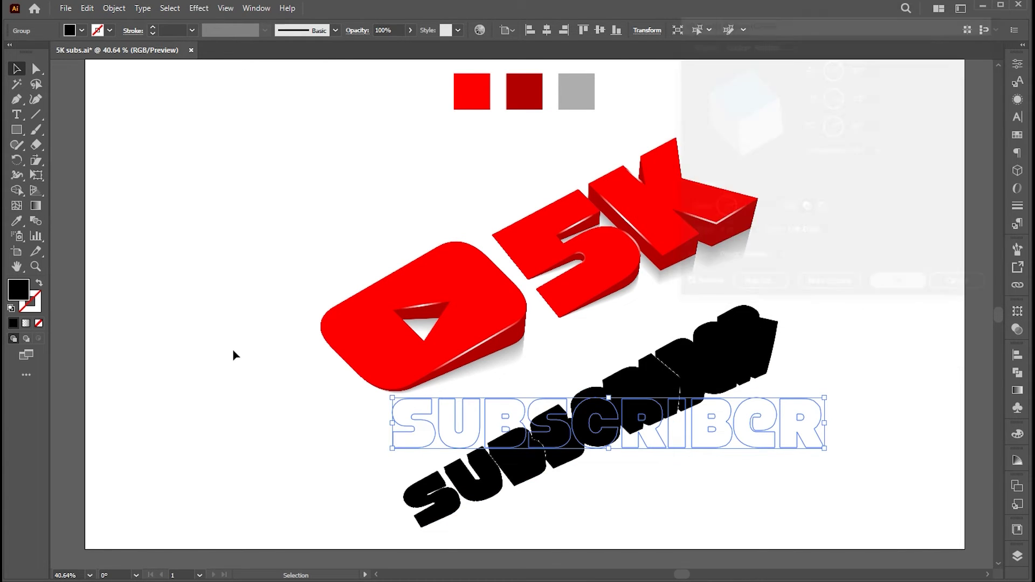
left_click_drag(370, 181, 331, 269)
left_click(637, 136)
left_click_drag(679, 354, 688, 318)
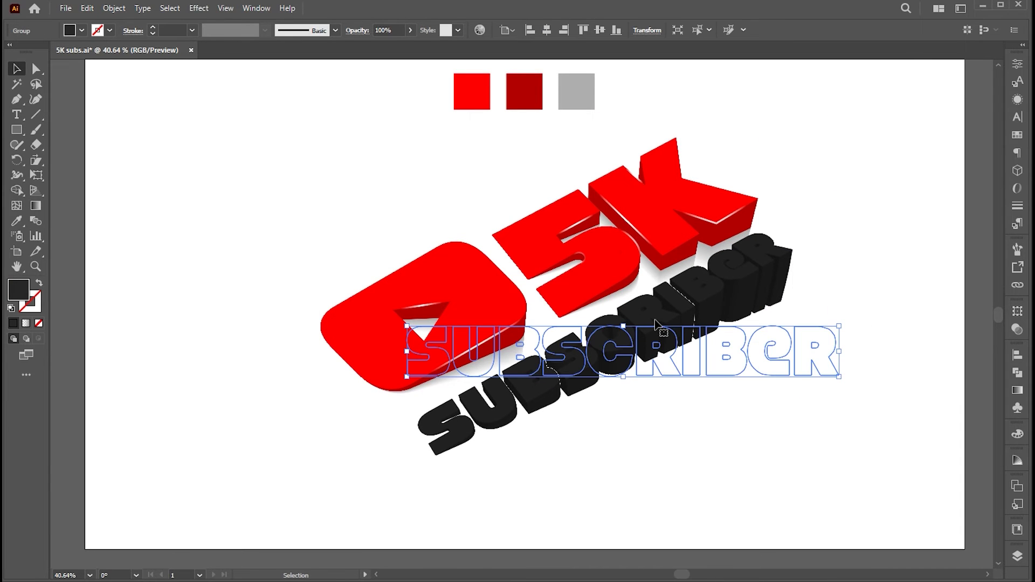
double_click(18, 289)
left_click(337, 226)
left_click(633, 138)
Expand the appearance of the 3D SUBSCRIBER text and ungroup its letters into separate faces.
left_click(113, 8)
left_click(141, 183)
double_click(771, 256)
left_click(769, 253)
left_click(612, 347, "shift")
left_click(507, 399, "shift")
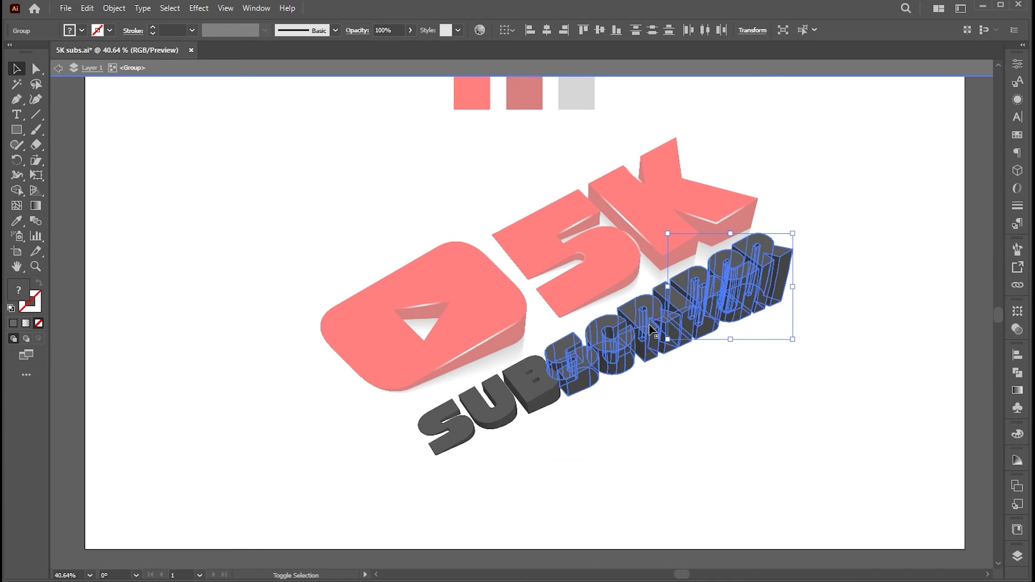
key("ctrl+shift+g")
left_click(602, 468)
Select the front faces of the SUBSCRIBER letters and cut them from the artwork.
left_click_drag(415, 459, 704, 293)
left_click(704, 293, "shift")
left_click(736, 265, "shift")
left_click(770, 253, "shift")
left_click(86, 8)
left_click(106, 55)
Delete the extruded side faces of the last letters of SUBSCRIBER.
key("Delete")
left_click_drag(804, 242, 700, 296)
key("Delete")
left_click(731, 276)
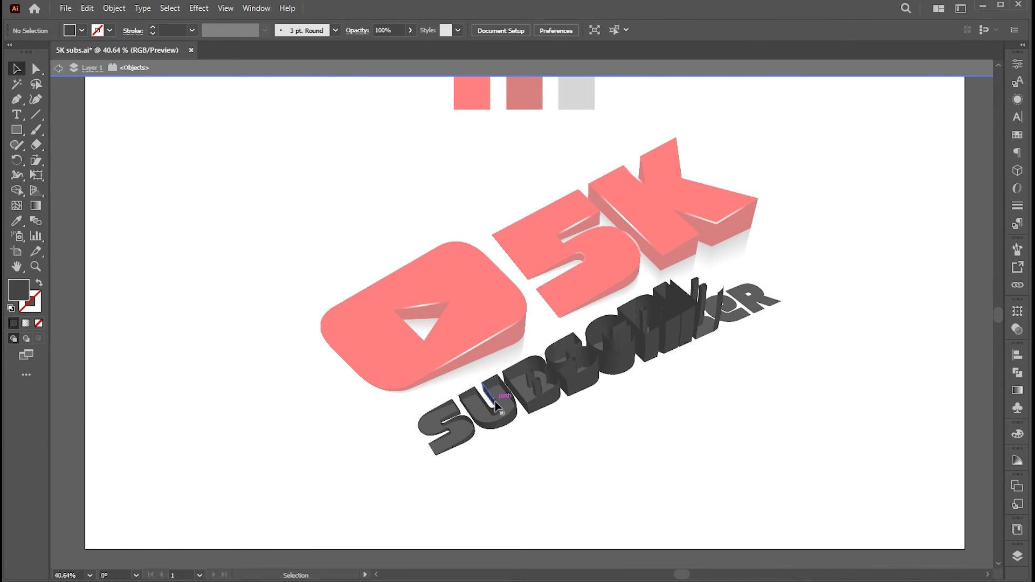
Delete the extruded side faces covering the back faces of the middle SUBSCRIBER letters.
left_click(459, 419)
key("Delete")
key("ctrl+z")
left_click(530, 367)
key("Delete")
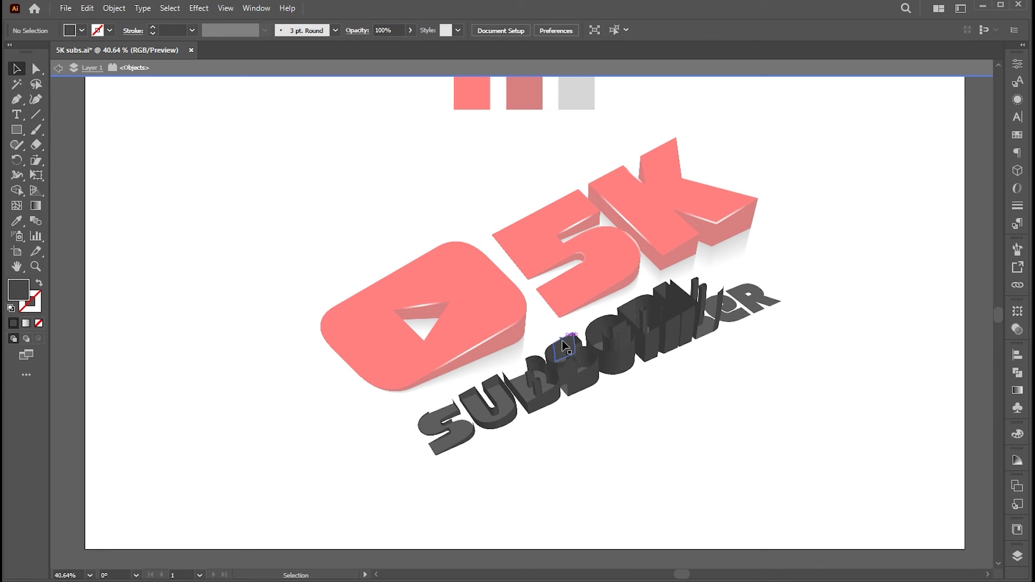
left_click(561, 347)
key("Delete")
left_click(606, 336)
left_click(640, 308)
key("Delete")
left_click(688, 308)
key("Delete")
left_click(650, 294)
key("Delete")
left_click(626, 311)
left_click_drag(673, 266, 704, 289)
key("Delete")
left_click(626, 321)
key("Delete")
left_click_drag(578, 314, 615, 340)
key("Delete")
left_click(608, 351)
key("Delete")
left_click(591, 377)
key("Delete")
left_click(589, 369)
key("Delete")
left_click(575, 363)
key("Delete")
left_click(549, 368)
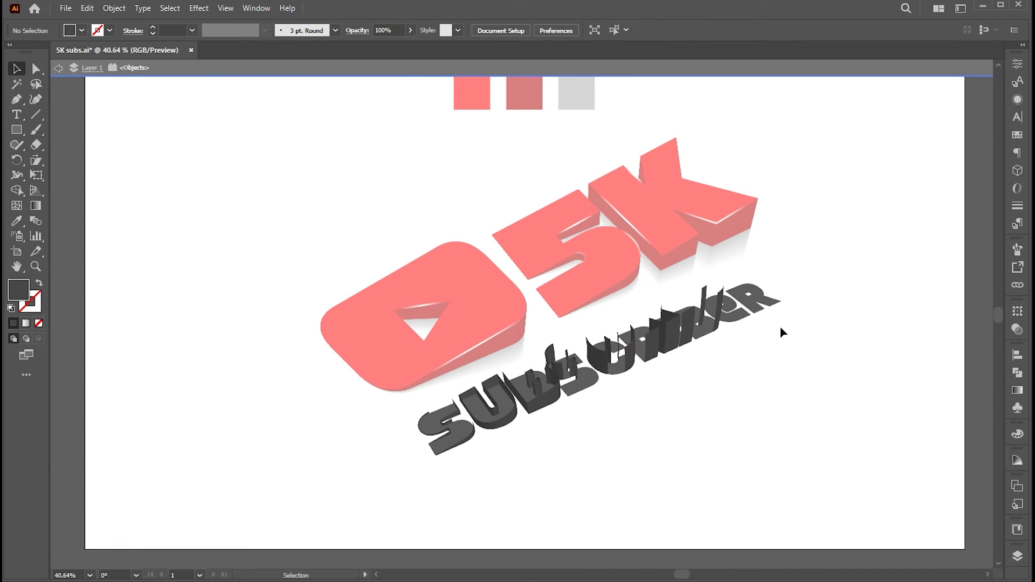
Select the flat back faces of all SUBSCRIBER letters and group them.
left_click(743, 317)
left_click(739, 314, "shift")
left_click(702, 338, "shift")
left_click(650, 330, "shift")
key("ctrl+space")
left_click_drag(645, 315, 689, 428)
left_click_drag(521, 384, 686, 290)
left_click(552, 318, "shift")
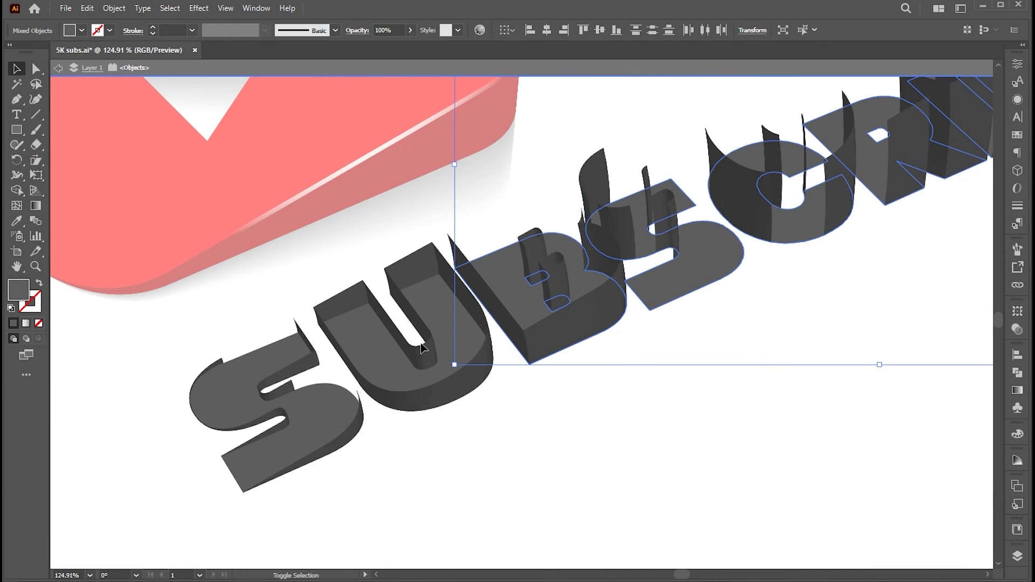
left_click(401, 372, "shift")
left_click(361, 415, "shift")
left_click_drag(361, 416, 290, 390)
right_click(403, 373)
left_click(477, 276)
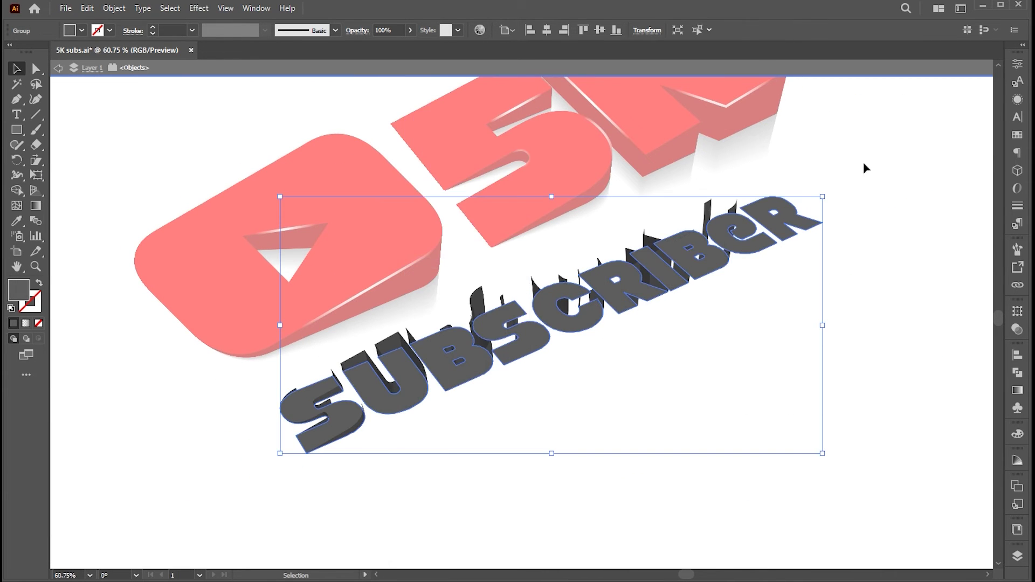
Delete the remaining side faces, leave isolation, and paste the cut front faces in front.
key("Delete")
key("Escape")
left_click(87, 8)
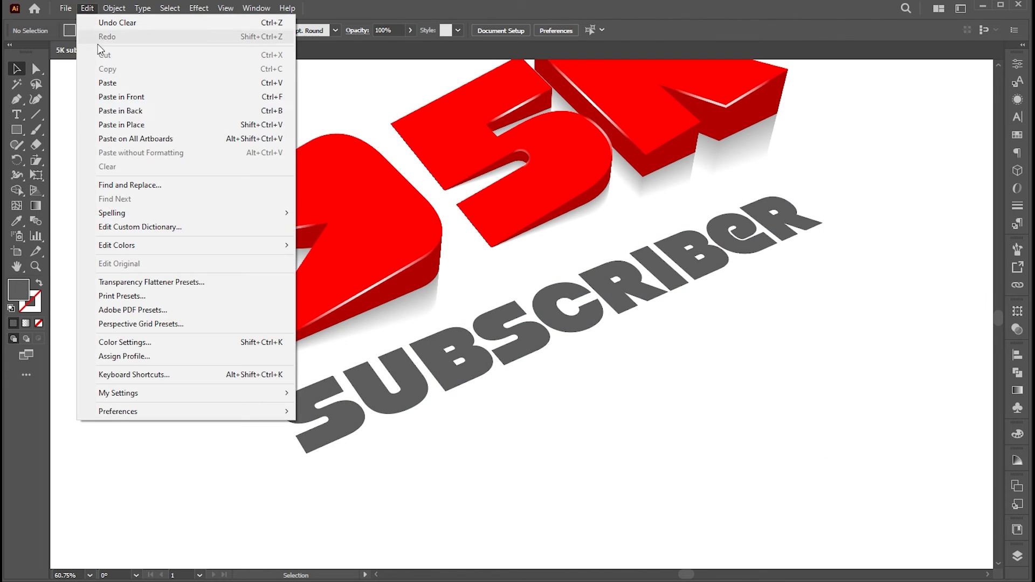
left_click(100, 97)
Try a darker grey fill on the pasted front faces of the SUBSCRIBER lettering.
scroll(755, 380, "down", 1)
left_click_drag(733, 340, 727, 358)
double_click(19, 289)
left_click_drag(478, 280, 326, 257)
left_click(636, 136)
left_click(704, 413)
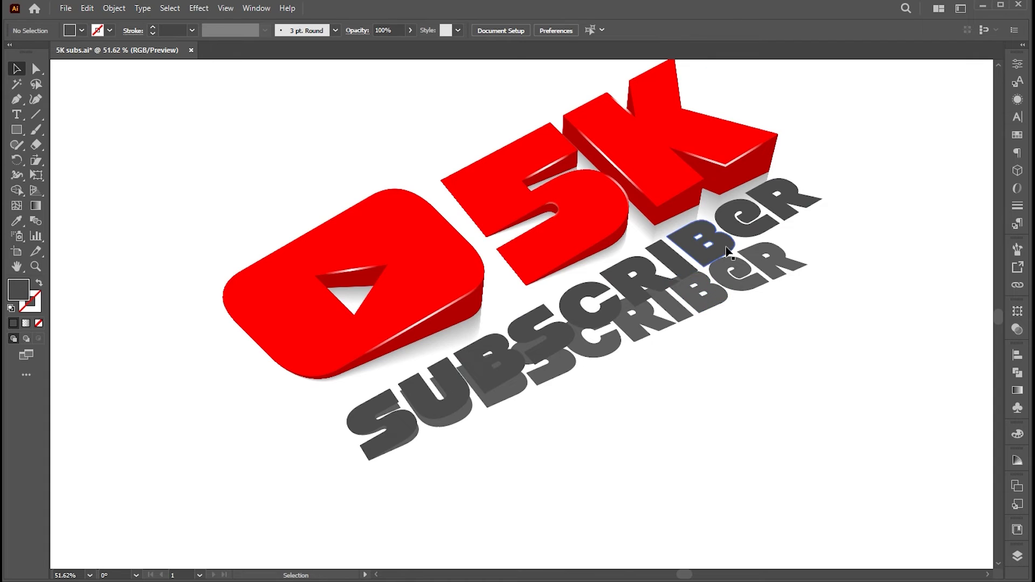
left_click_drag(372, 469, 368, 470)
left_click(701, 345)
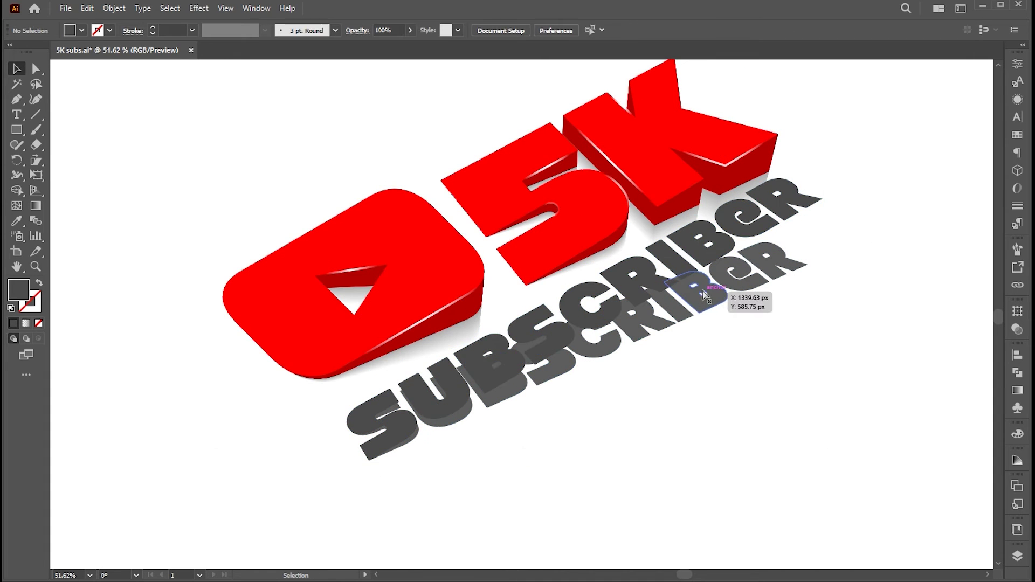
key("ctrl+z")
Blend the front and back SUBSCRIBER lettering together and expand the blend into shapes.
left_click(753, 286, "shift")
left_click(728, 269)
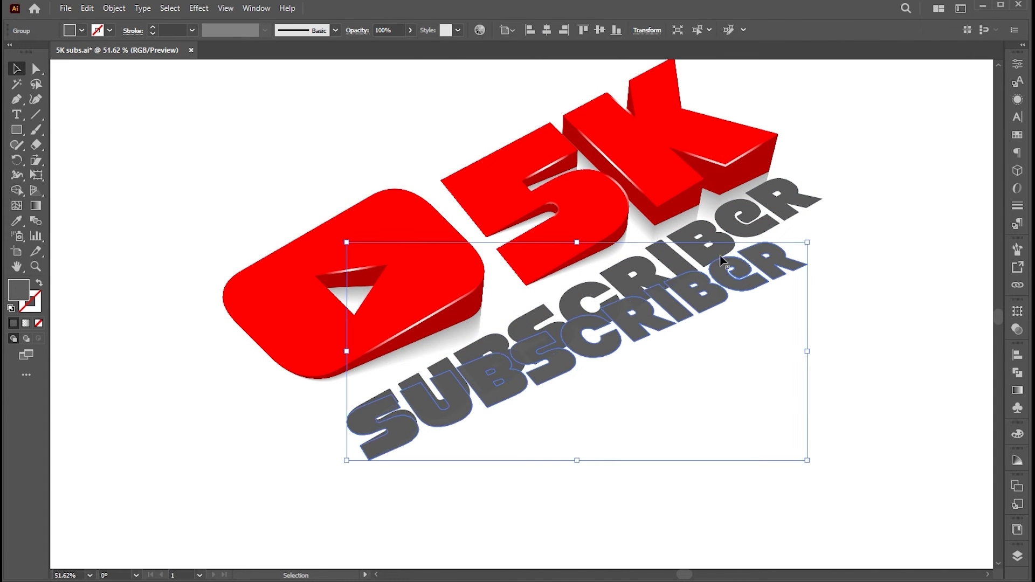
left_click(114, 8)
mouse_move(215, 393)
left_click(324, 394)
left_click(114, 8)
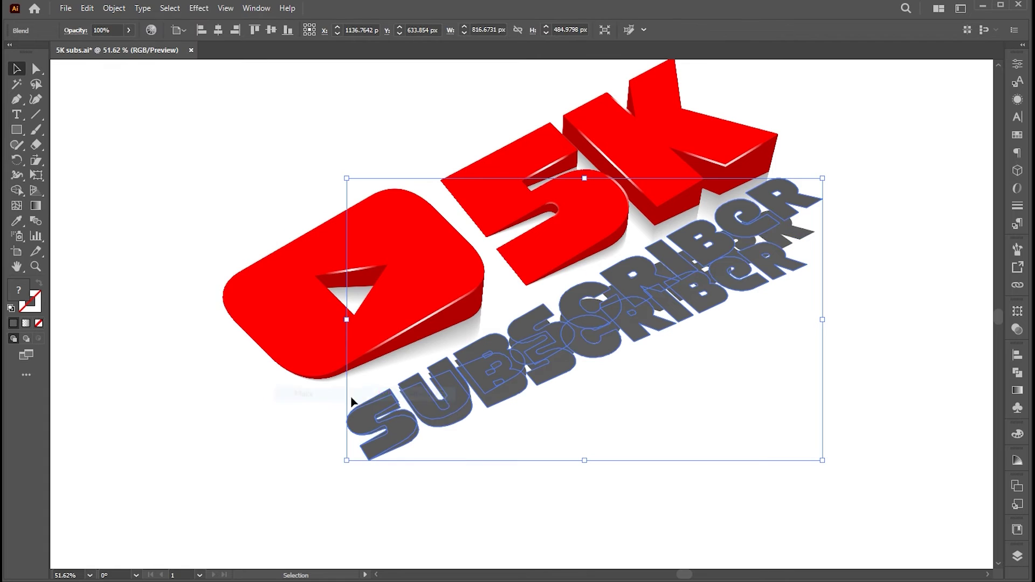
left_click(166, 172)
left_click(571, 386)
left_click(701, 378)
Isolate the expanded SUBSCRIBER blend and copy its middle lettering layer.
double_click(770, 235)
left_click_drag(786, 223, 783, 160)
key("ctrl+z")
left_click(813, 238)
left_click(809, 234)
left_click(87, 8)
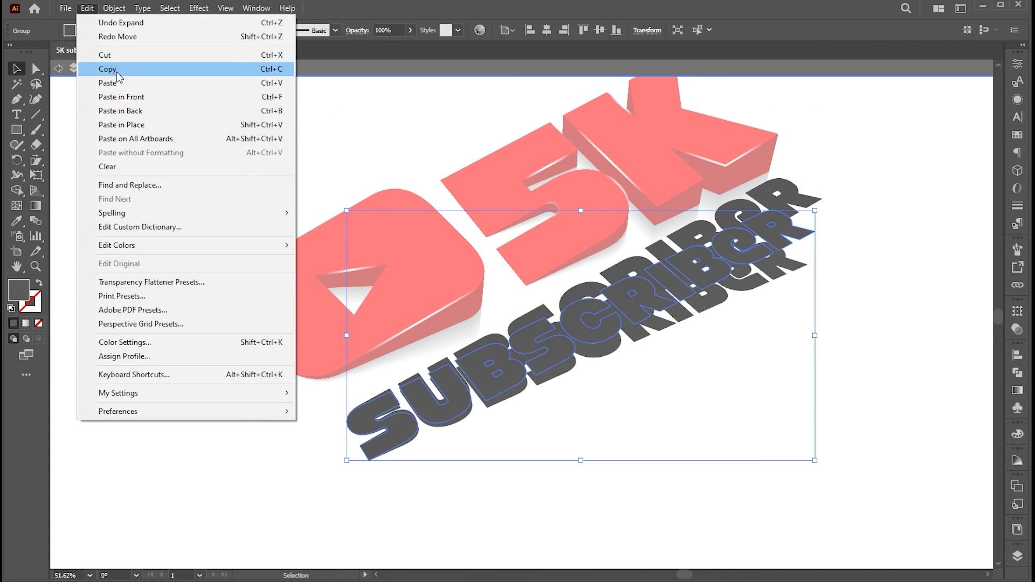
left_click(111, 70)
Blend the front and middle SUBSCRIBER lettering layers into a single object.
left_click(791, 227, "shift")
left_click(117, 10)
left_click(830, 216)
left_click_drag(790, 201, 787, 158)
key("ctrl+z")
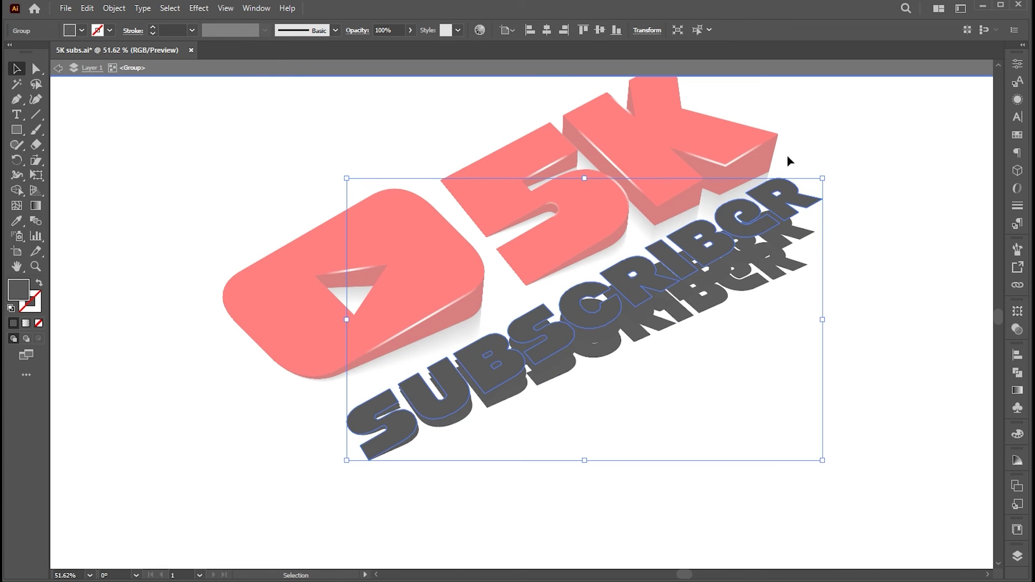
left_click(114, 8)
mouse_move(162, 394)
left_click(314, 396)
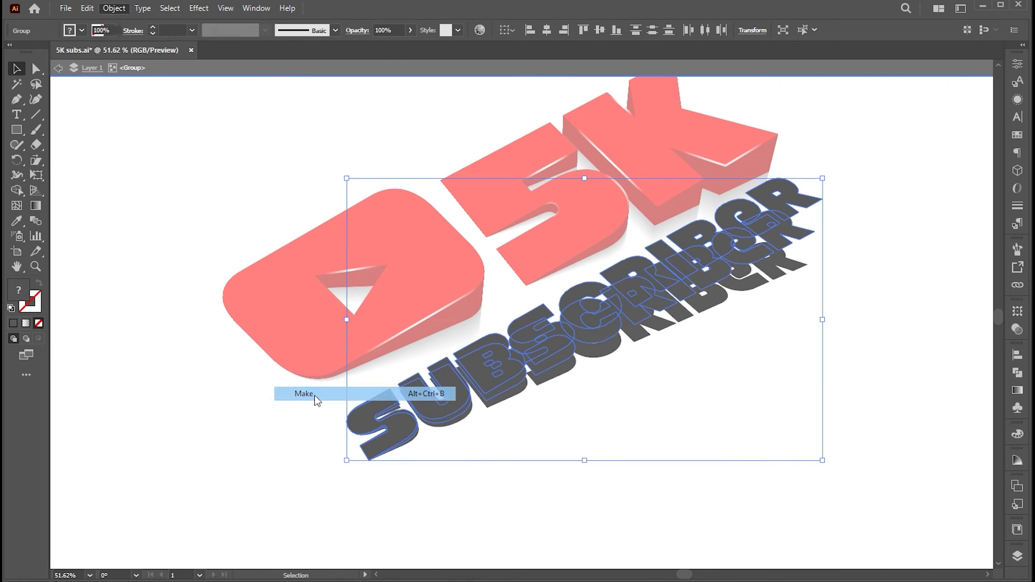
Set the spacing value of the new lettering blend to 200.
double_click(33, 223)
left_click(594, 261)
type("200")
key("Return")
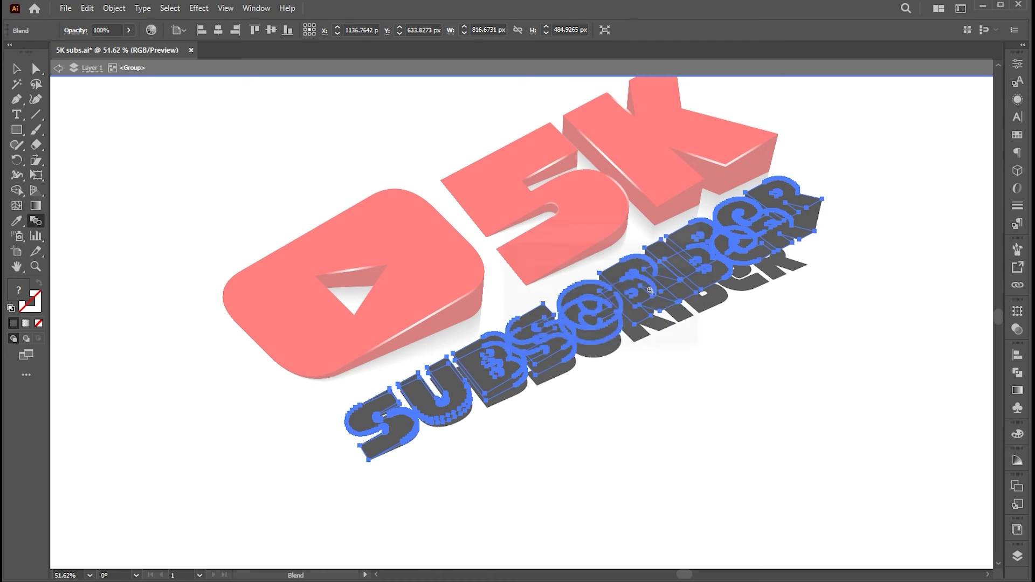
key("v")
key("ctrl+shift+a")
double_click(782, 211)
double_click(747, 394)
left_click(790, 268)
key("ctrl+shift+a")
left_click_drag(790, 268, 851, 288)
key("ctrl+z")
double_click(811, 227)
left_click_drag(811, 227, 856, 230)
key("ctrl+z")
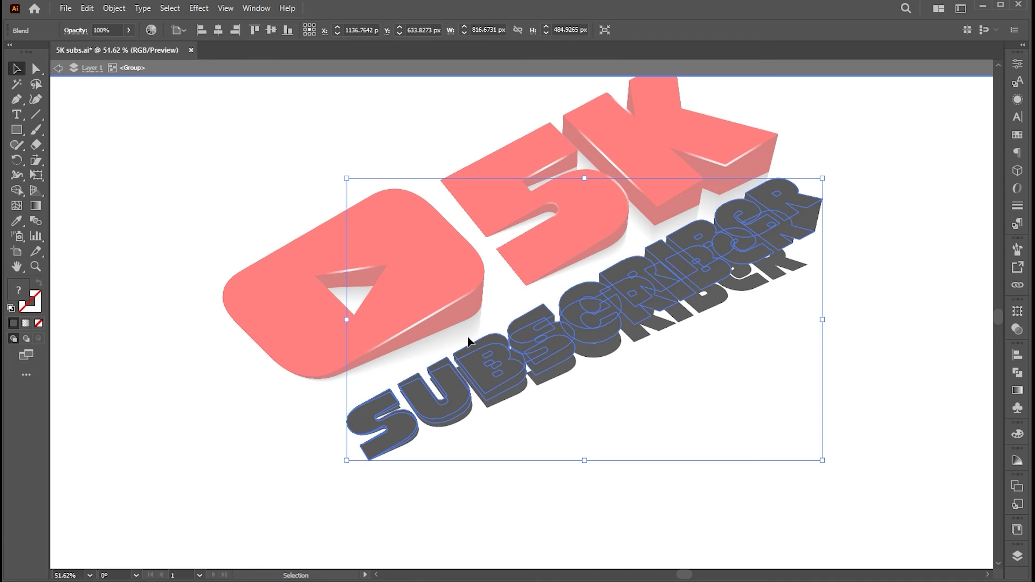
key("i")
left_click(471, 303)
key("ctrl+z")
Try isolating and shifting the new lettering blend and giving it a darker fill.
key("v")
double_click(769, 247)
left_click(781, 237)
left_click_drag(834, 164, 254, 469)
left_click_drag(587, 339, 619, 437)
key("ctrl+z")
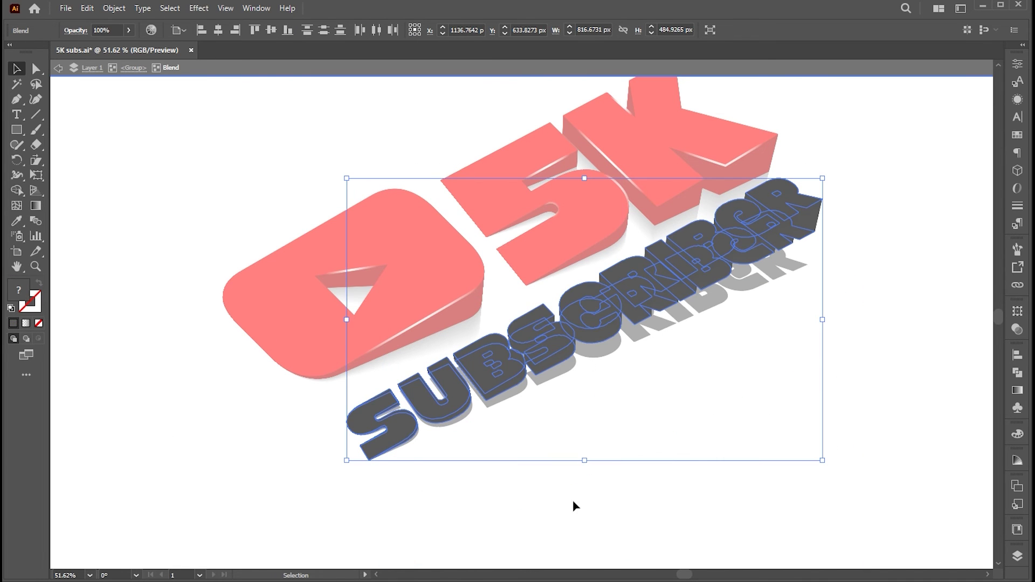
double_click(675, 458)
left_click_drag(676, 330, 668, 244)
key("ctrl+z")
double_click(16, 289)
left_click(336, 274)
left_click(647, 136)
key("ctrl+z")
Fill the rear lettering layer of the blend with a dark grey to shade the sides of the SUBSCRIBER letters.
left_click_drag(812, 230, 679, 320)
key("ctrl+z")
left_click_drag(793, 279, 843, 220)
key("ctrl+z")
double_click(17, 289)
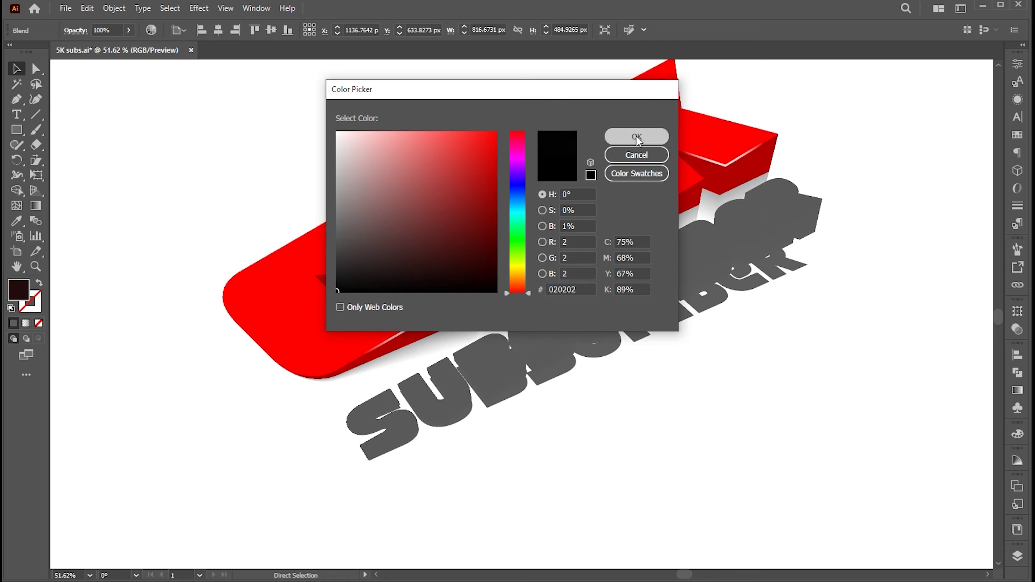
left_click(636, 137)
double_click(16, 293)
left_click_drag(372, 250, 324, 272)
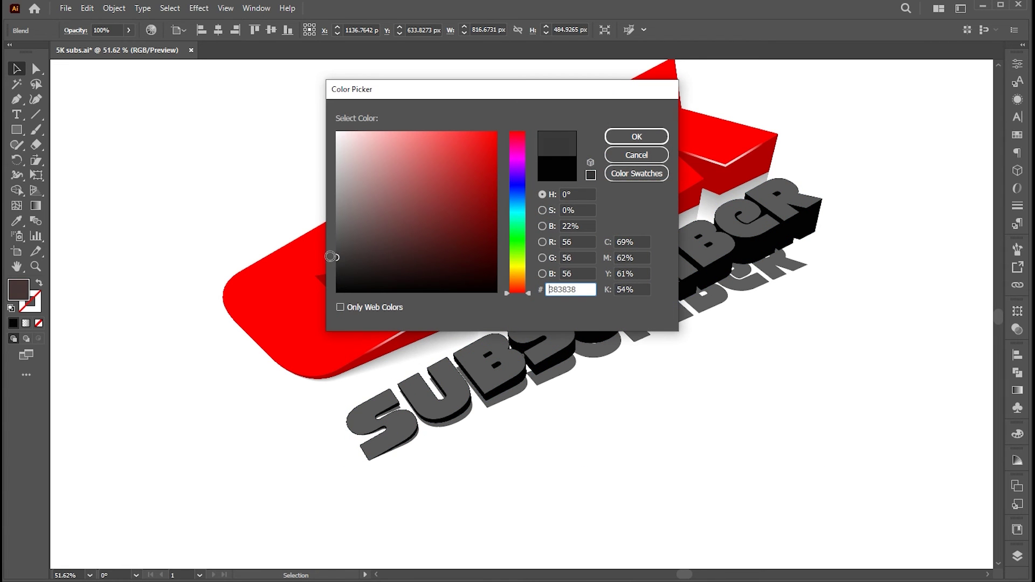
left_click(636, 138)
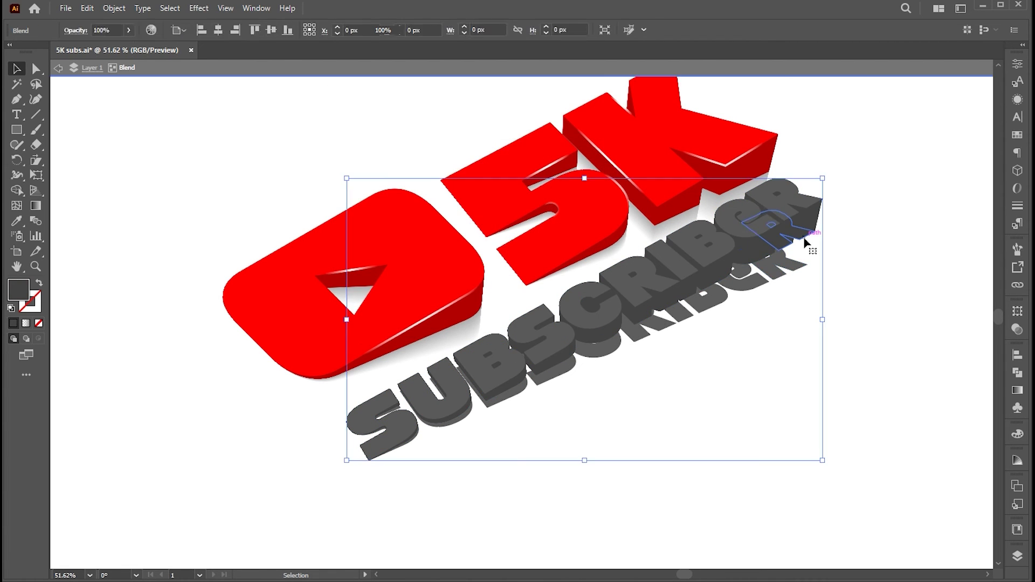
Blend the middle and bottom SUBSCRIBER lettering layers together to form the shadow.
left_click(848, 295)
left_click(765, 293)
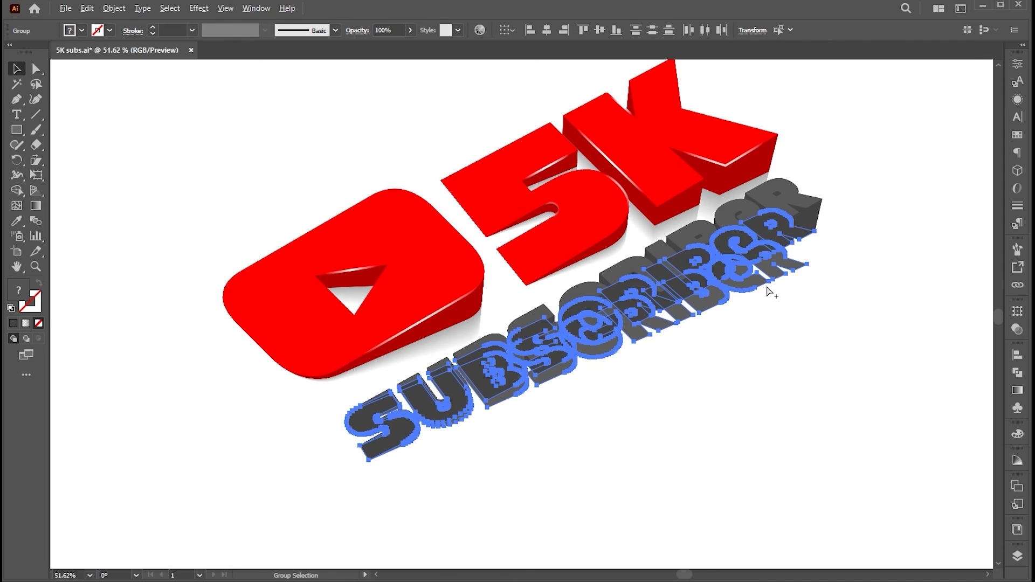
key("ctrl+alt+b")
double_click(35, 221)
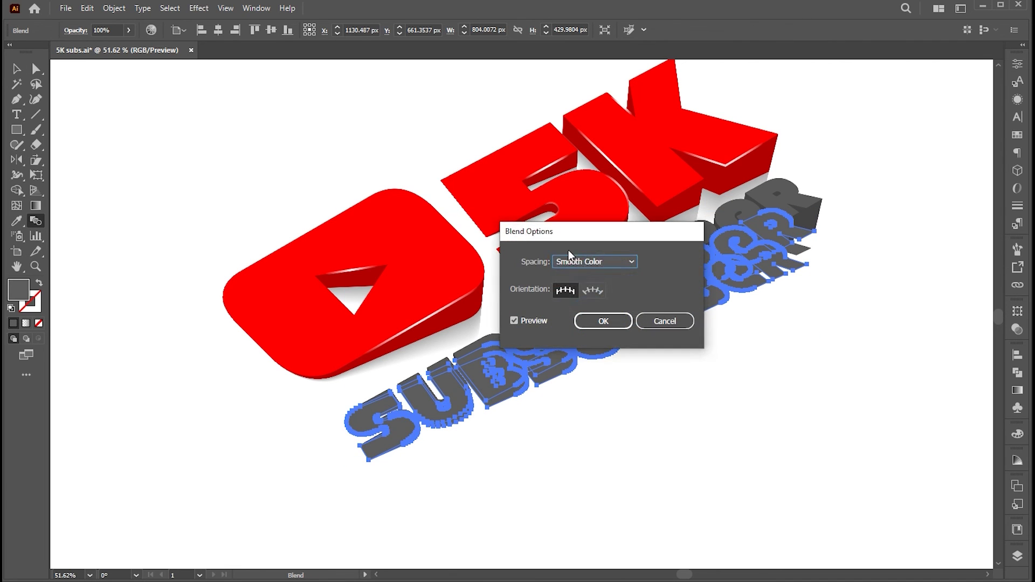
key("Return")
Sample the white background onto the shadow blend's bottom lettering layer and leave isolation.
key("v")
double_click(778, 275)
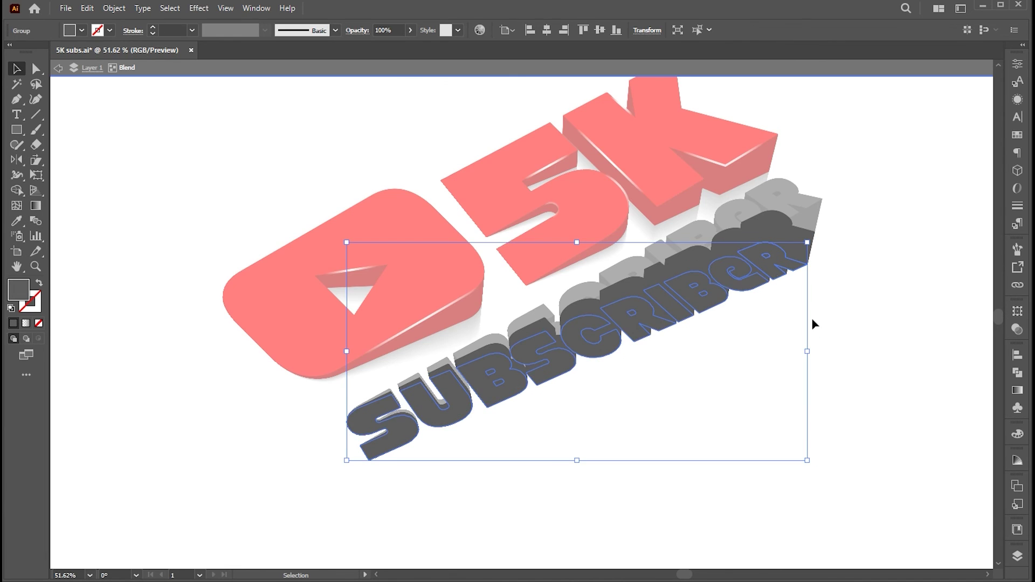
key("i")
left_click(814, 322)
key("v")
double_click(822, 306)
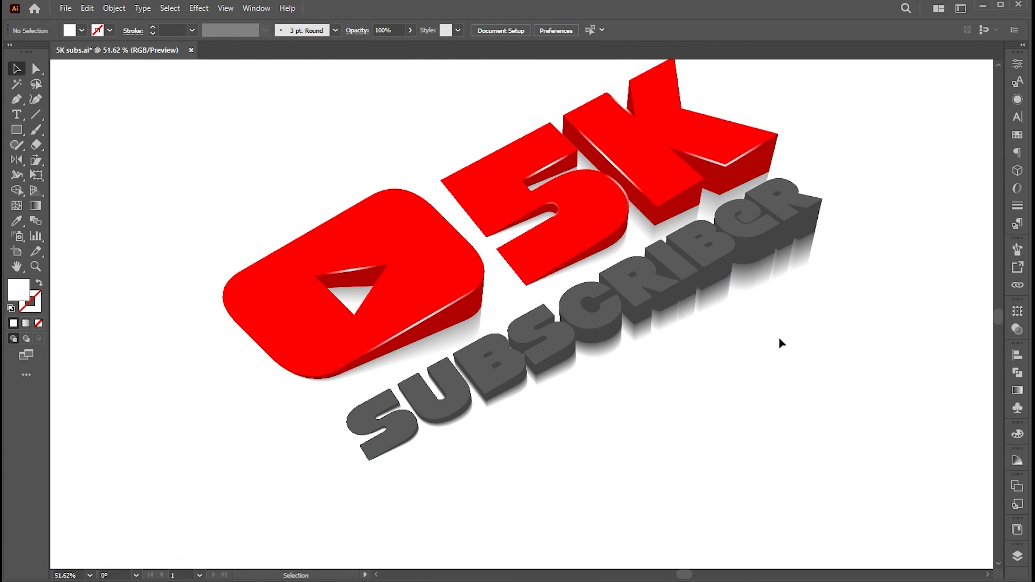
Apply the 5K highlight's light stroke with no fill to the front SUBSCRIBER lettering outlines.
left_click(702, 276)
key("a")
key("v")
key("i")
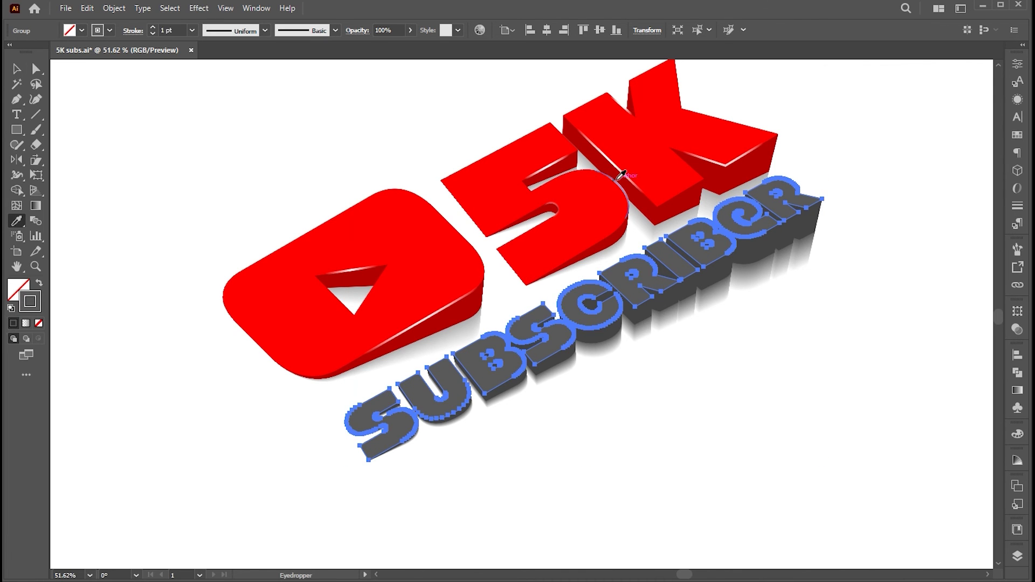
left_click(620, 182)
key("v")
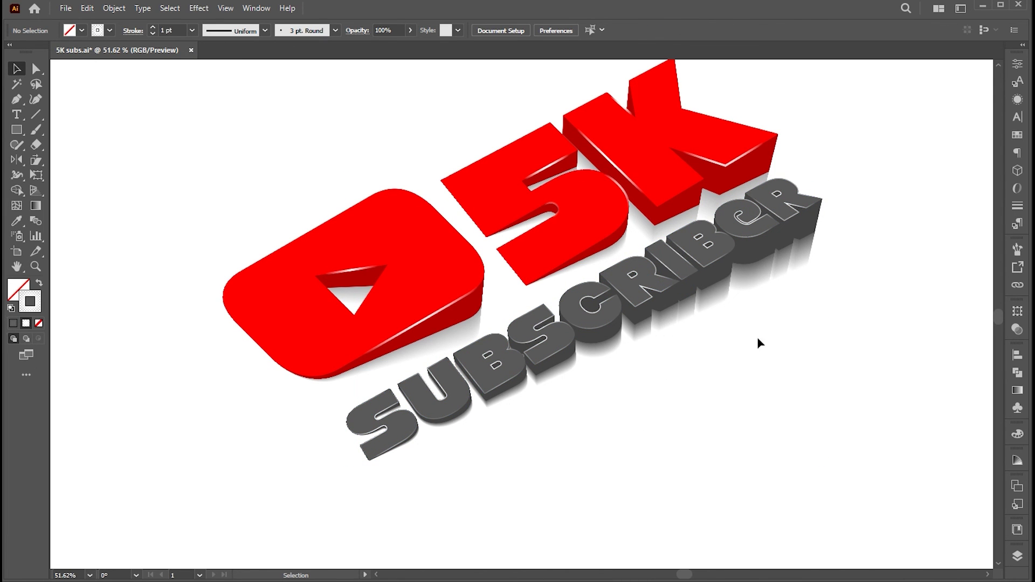
Isolate the SUBSCRIBER highlight outlines and delete the unwanted edge segments from the first letters, S, U and B.
double_click(654, 271)
key("z")
left_click_drag(381, 382, 489, 402)
key("a")
left_click_drag(268, 467, 334, 485)
left_click_drag(485, 322, 513, 354)
left_click_drag(583, 324, 618, 367)
key("Delete")
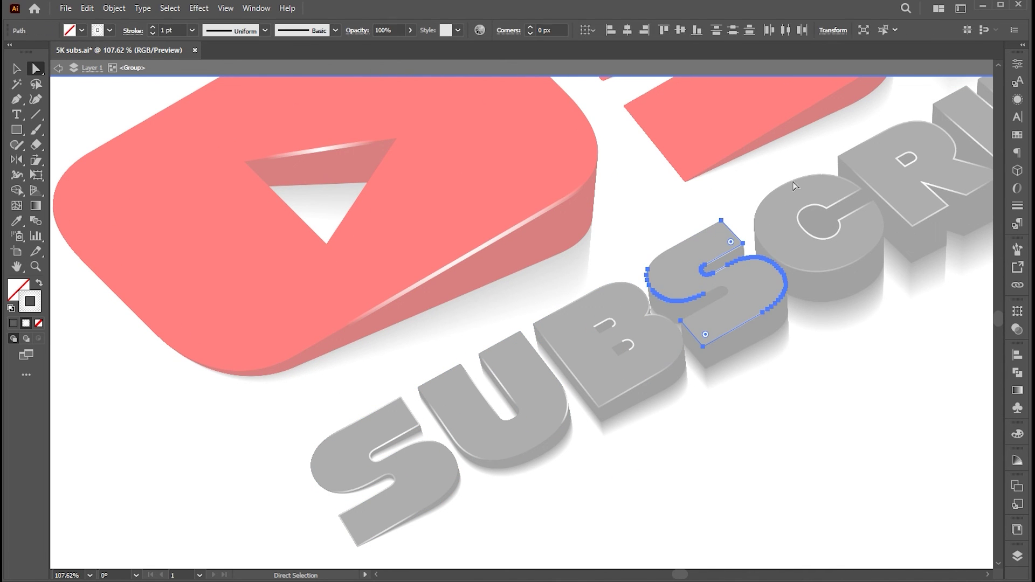
Delete the unwanted highlight segments from the remaining letters, from the C to the final R, and leave isolation.
left_click(793, 181)
left_click_drag(873, 318, 802, 330)
scroll(808, 296, "right", 7)
scroll(809, 296, "up", 2)
left_click(715, 266)
left_click(773, 209)
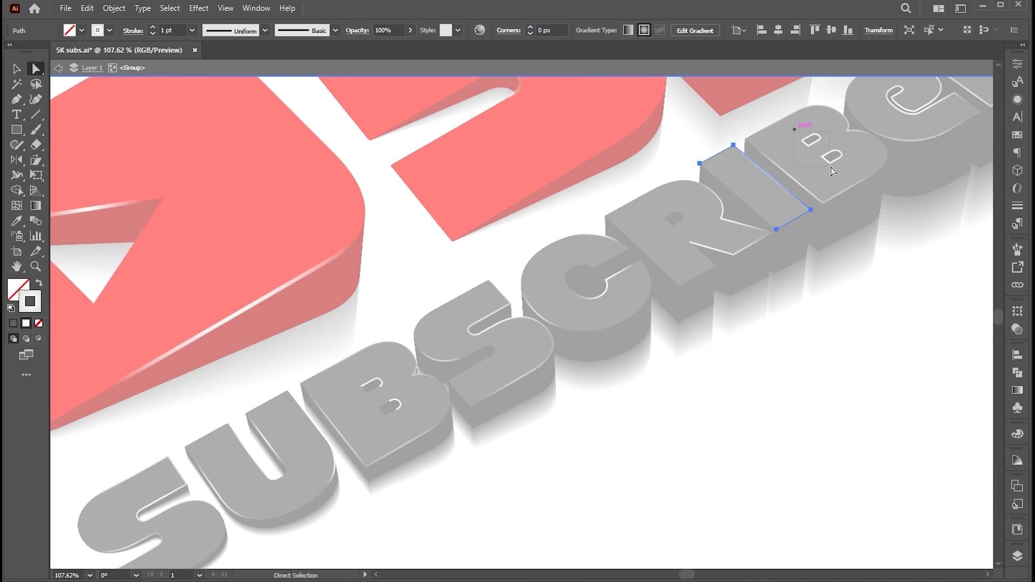
left_click_drag(915, 198, 790, 273)
left_click(789, 188)
left_click(716, 153)
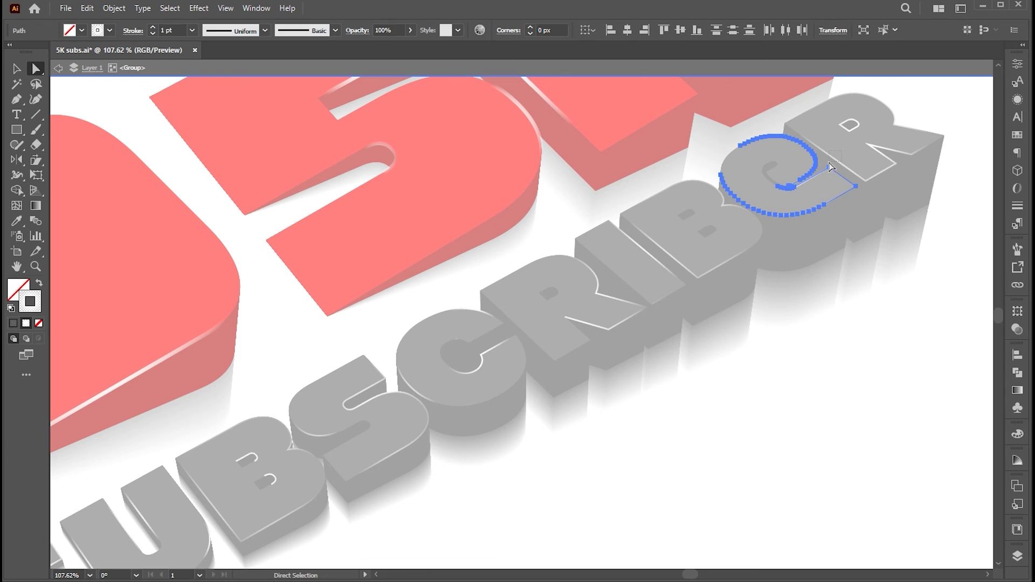
double_click(798, 374)
Apply a width profile tapered at both ends to the strokes of the SUBSCRIBER highlight outlines.
key("z")
mouse_move(744, 317)
left_mouse_down()
mouse_move(687, 293)
mouse_move(656, 323)
mouse_move(656, 282)
left_mouse_up()
key("v")
left_click(656, 326)
left_click(718, 386)
key("ctrl+z")
left_click(265, 30)
left_click(225, 71)
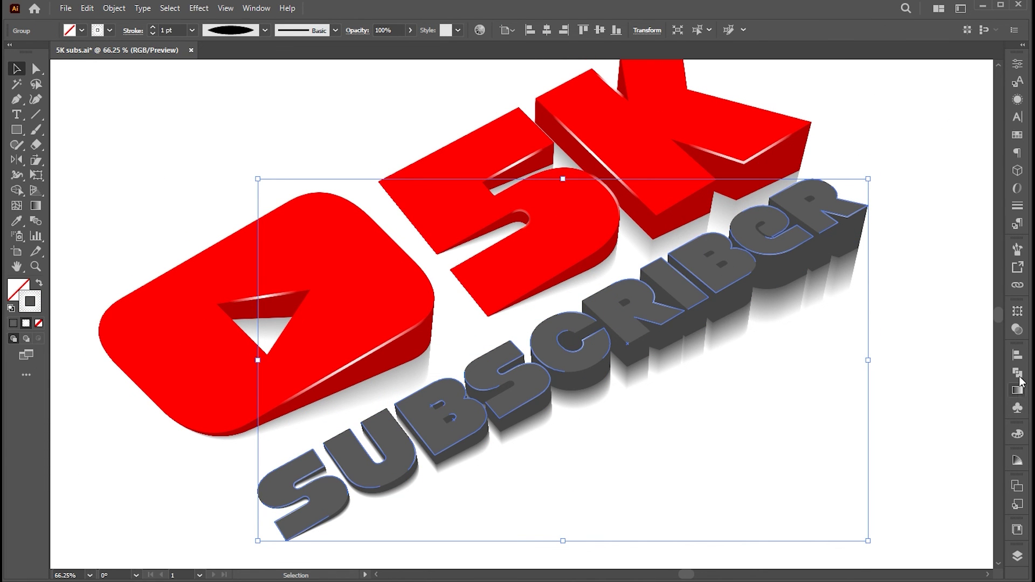
left_click(1016, 329)
left_click(1017, 390)
left_click(750, 415)
key("z")
left_click_drag(700, 398, 606, 410)
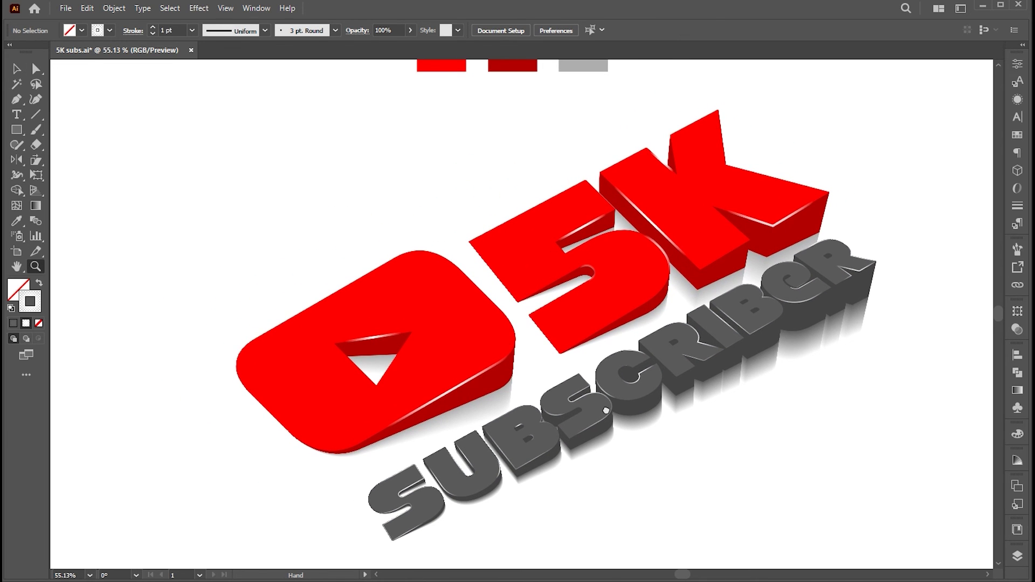
scroll(663, 380, "down", 2)
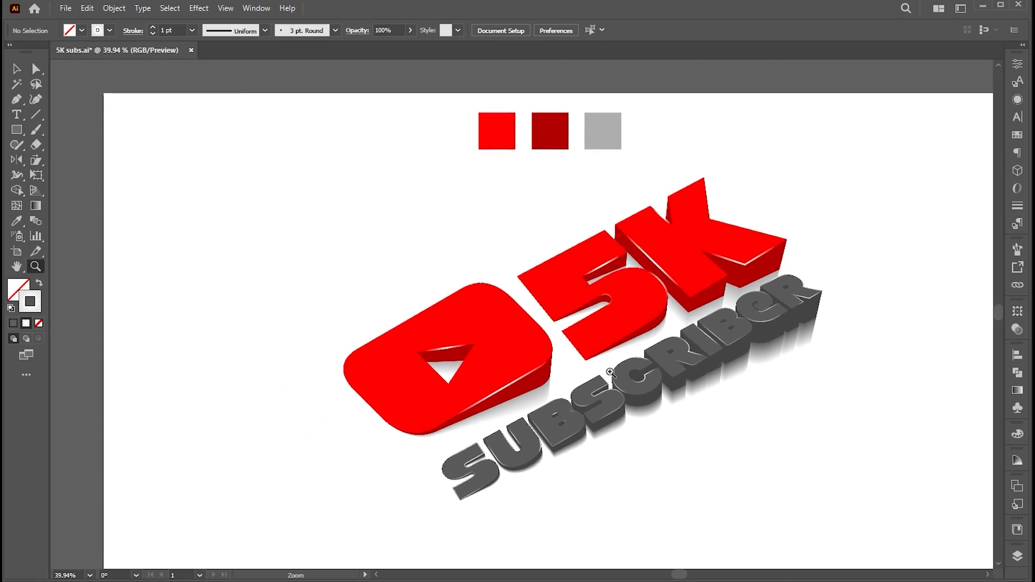